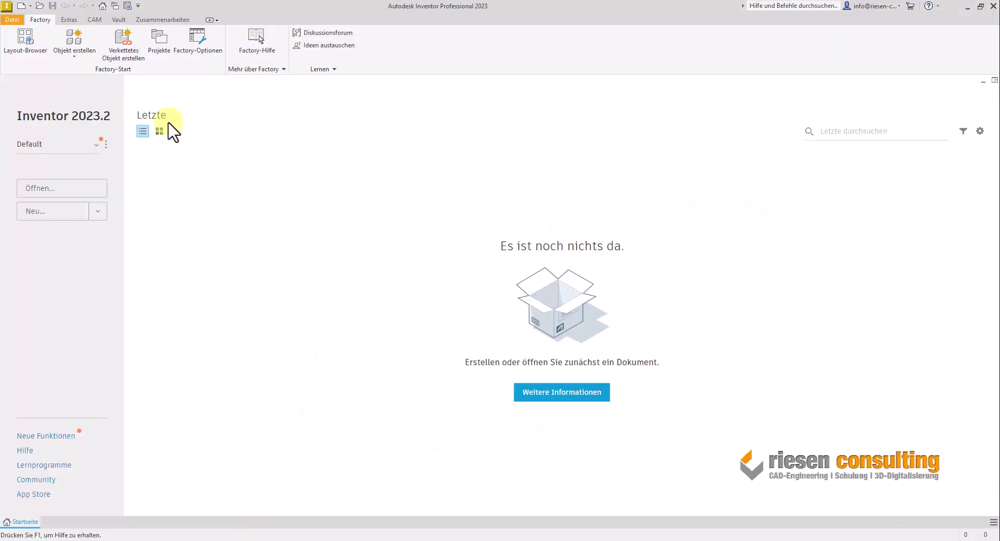
# - Create a new part from Standard.ipt and start a 2D sketch on the XY plane
pyautogui.click(39, 218)
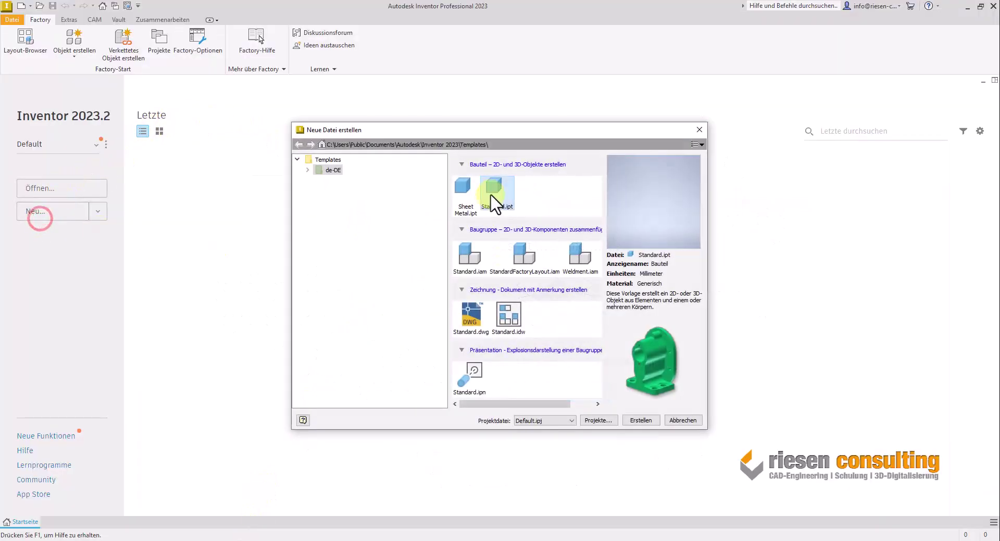
pyautogui.doubleClick(494, 186)
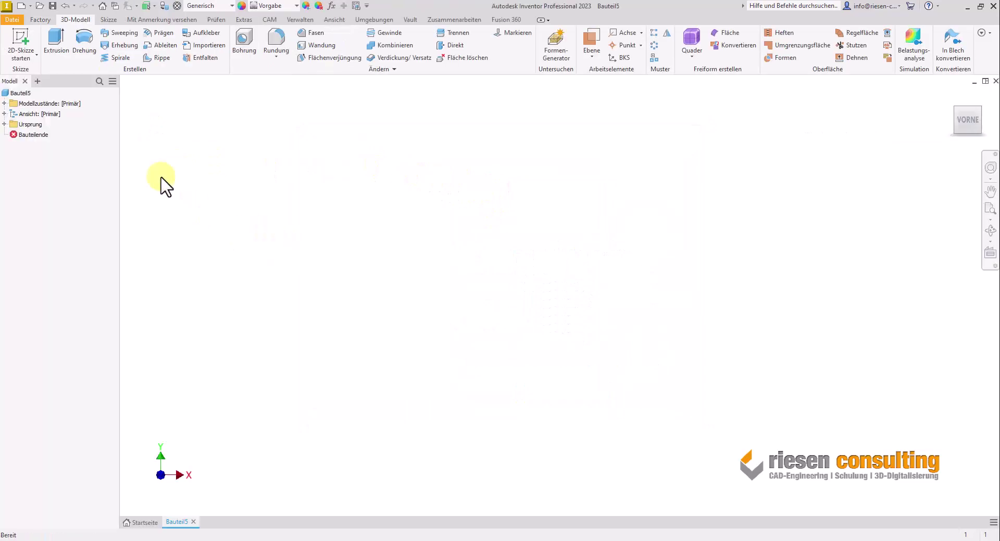
pyautogui.click(16, 32)
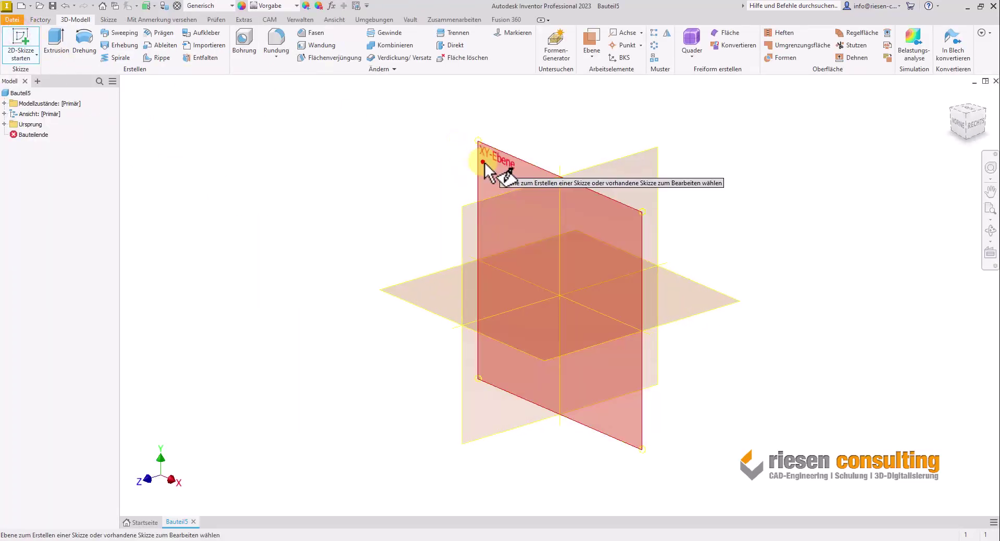
pyautogui.click(482, 162)
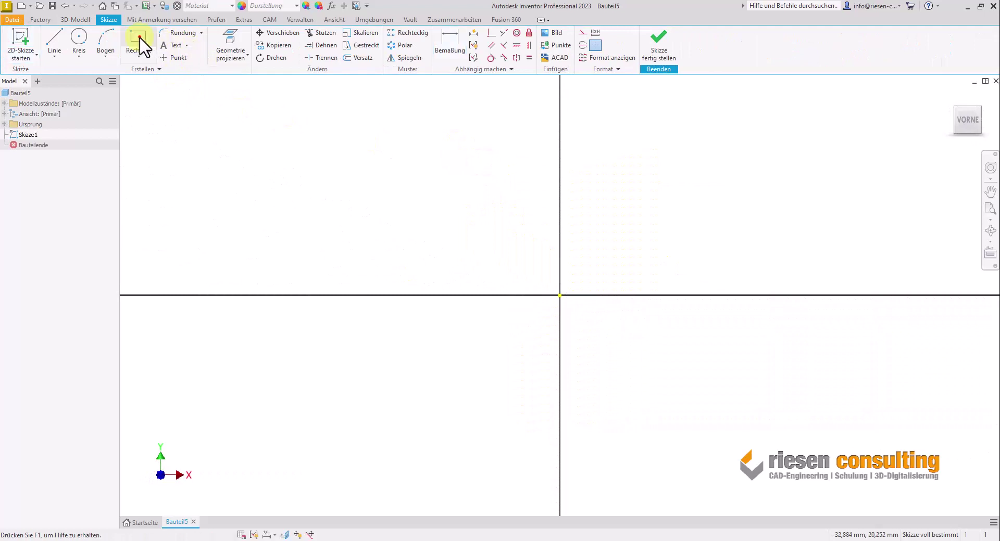
# - Draw a rectangle below the origin
pyautogui.click(139, 39)
pyautogui.click(462, 335)
pyautogui.moveTo(736, 509); pyautogui.dragTo(692, 377, button='middle')
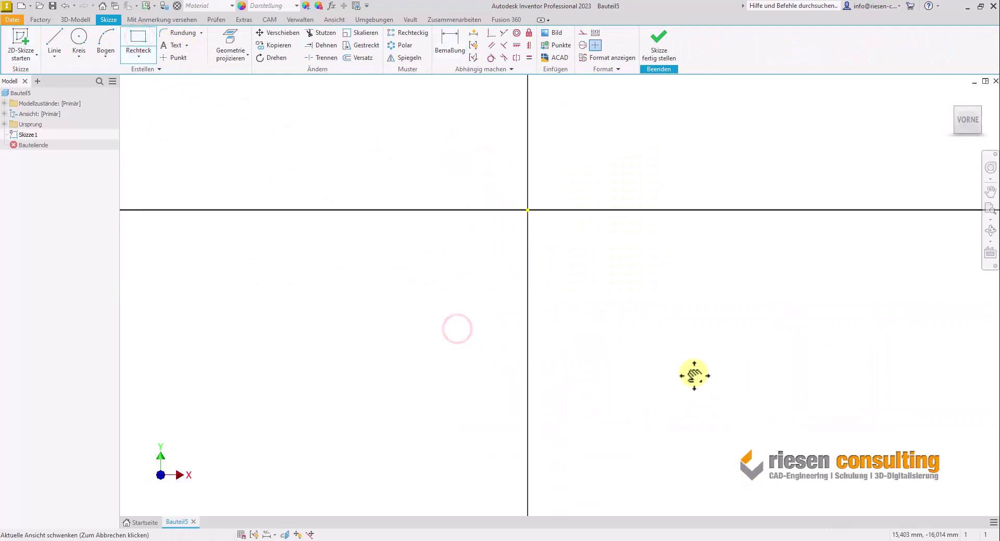
pyautogui.click(677, 412)
# - Dimension the rectangle 80 mm wide and 98 mm (196/2) tall
pyautogui.click(449, 39)
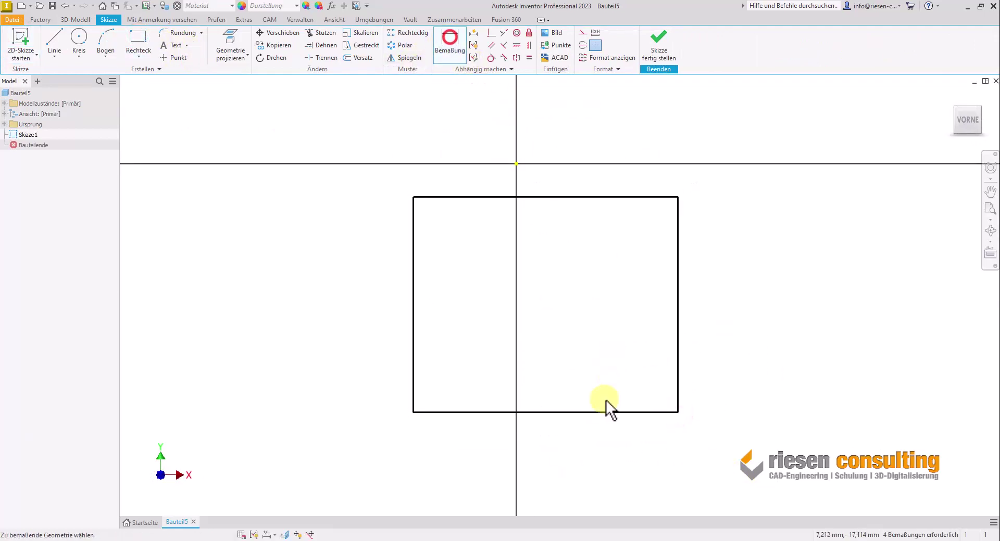
pyautogui.click(602, 413)
pyautogui.click(585, 454)
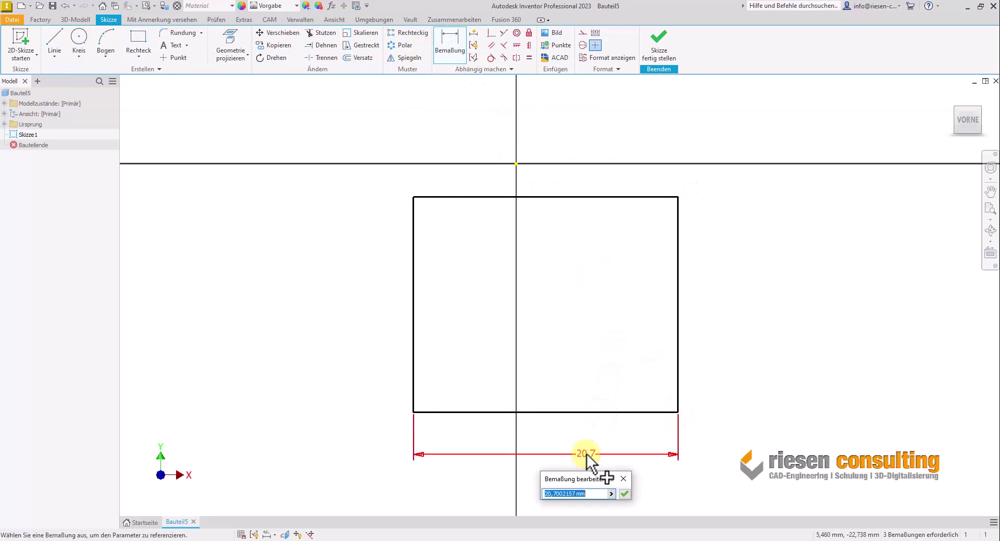
pyautogui.write('80')
pyautogui.press('Return')
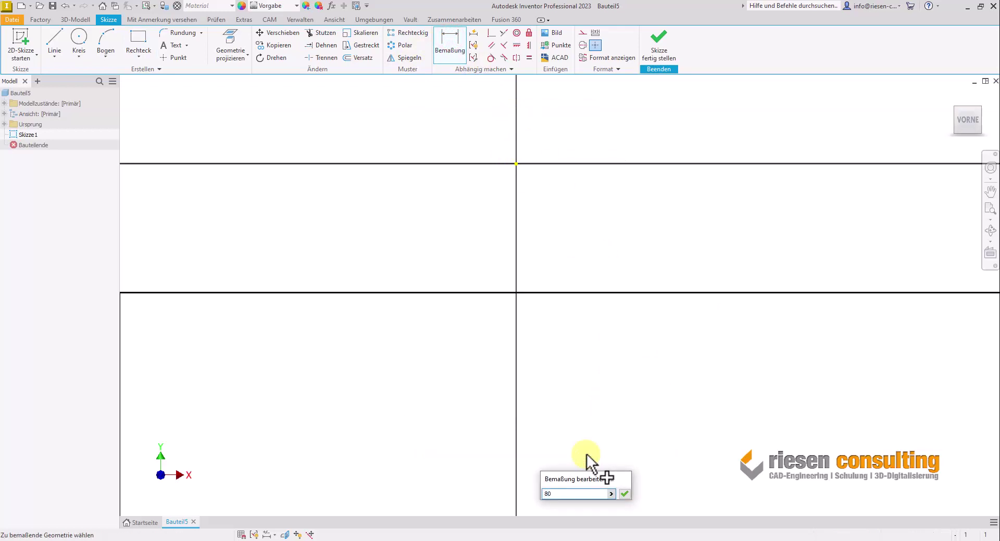
pyautogui.scroll(-5, 645, 377)
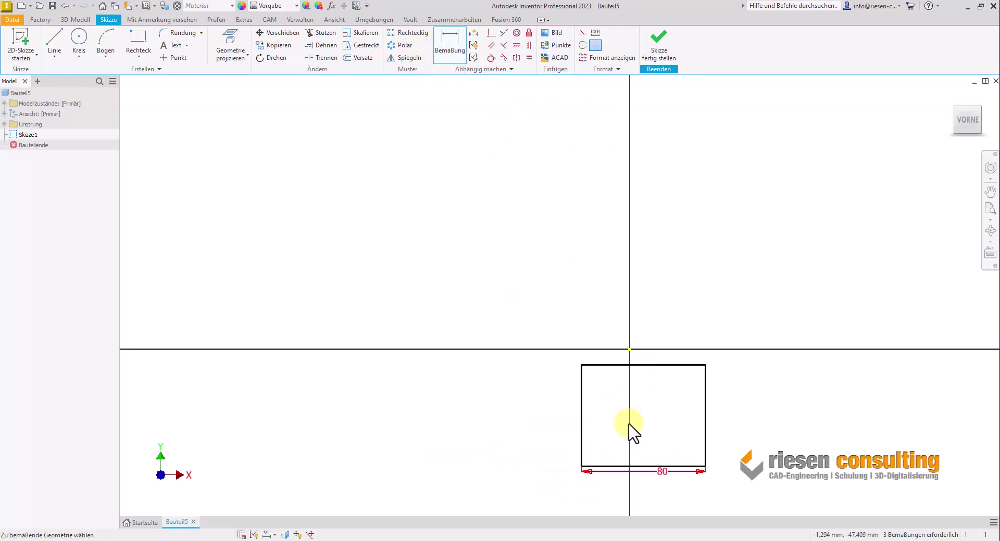
pyautogui.moveTo(631, 424); pyautogui.dragTo(586, 402, button='middle')
pyautogui.click(541, 394)
pyautogui.click(483, 387)
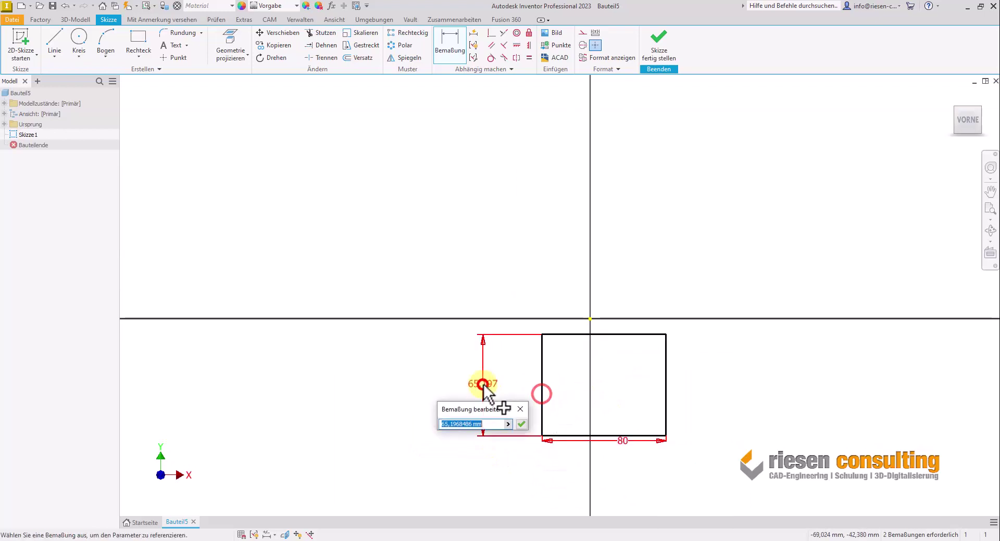
pyautogui.write('196/2')
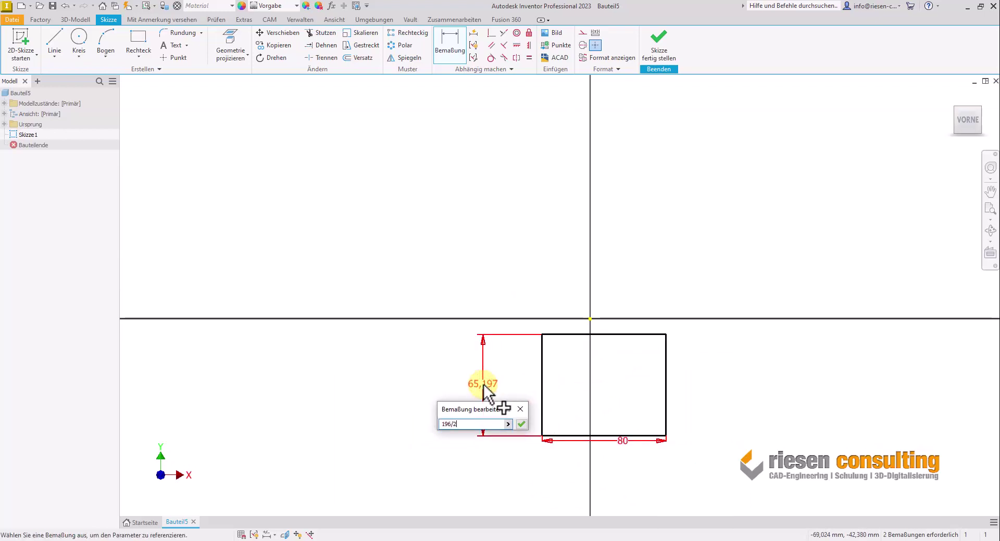
pyautogui.press('Return')
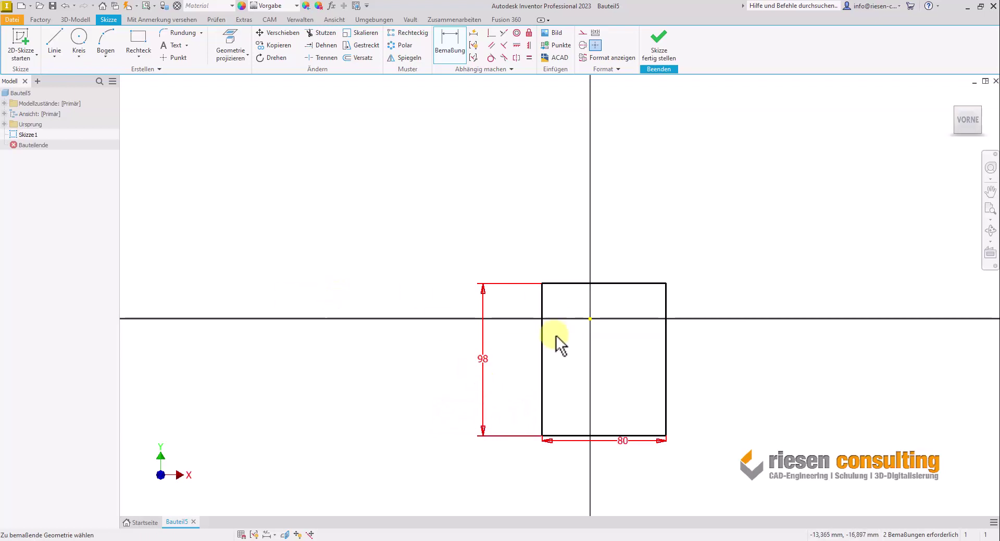
# - Constrain the top edge midpoint to the origin and finish the sketch
pyautogui.click(492, 32)
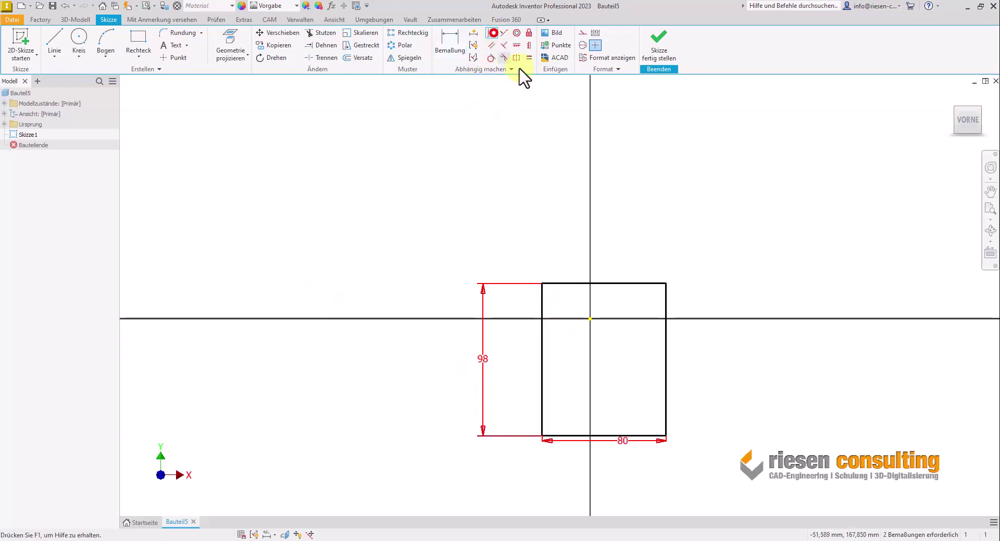
pyautogui.click(604, 283)
pyautogui.click(591, 319)
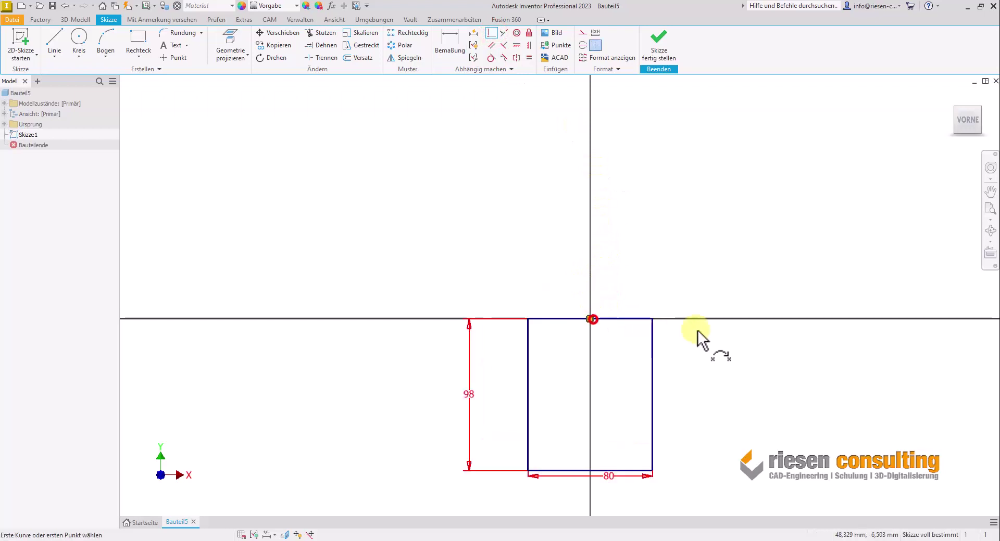
pyautogui.click(657, 43)
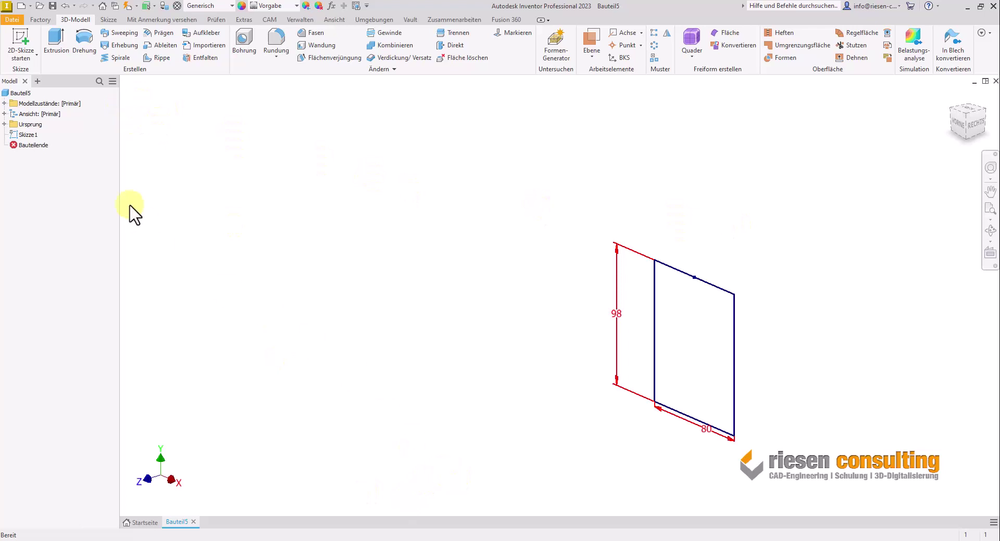
# - Extrude the 80 × 98 mm rectangle 25 mm into the solid Extrusion1
pyautogui.click(52, 37)
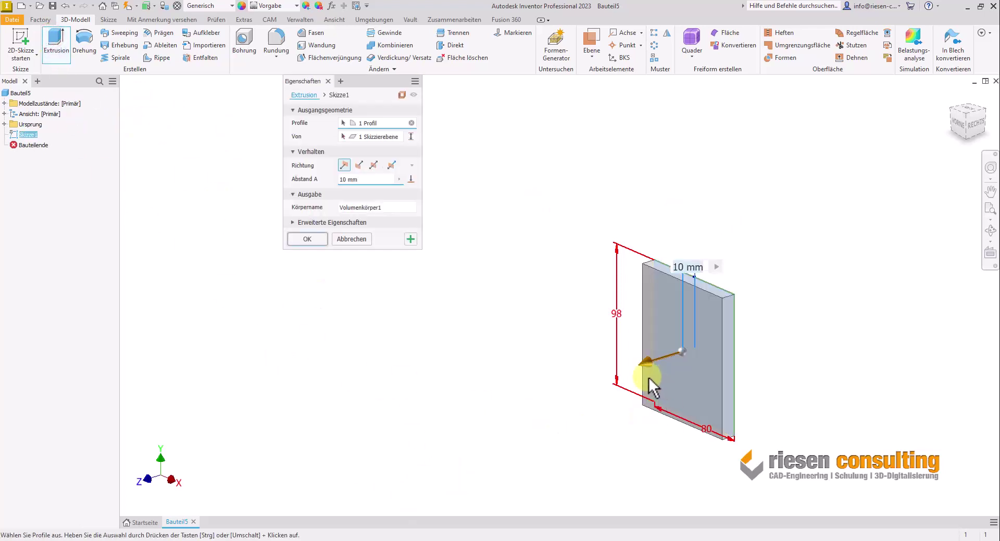
pyautogui.click(371, 180)
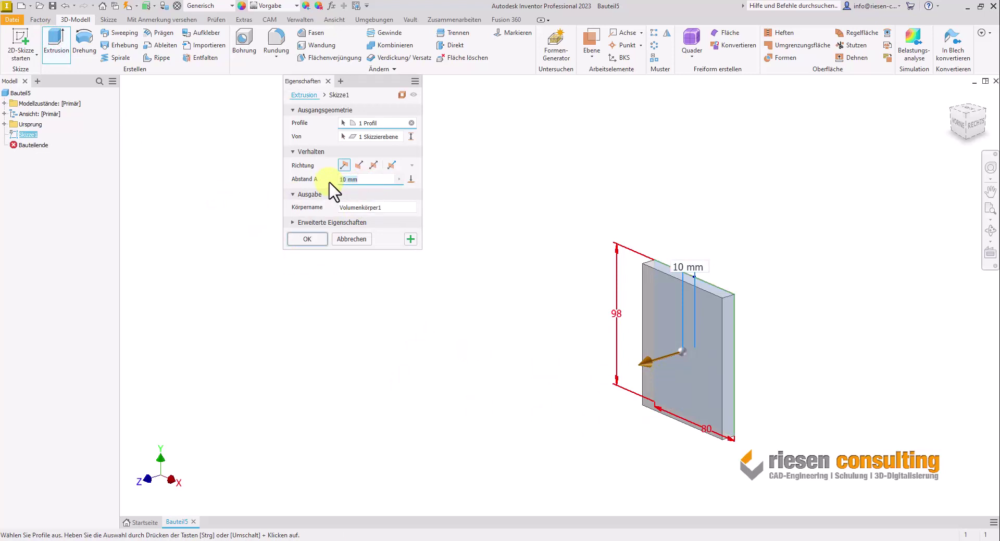
pyautogui.write('25')
pyautogui.press('Return')
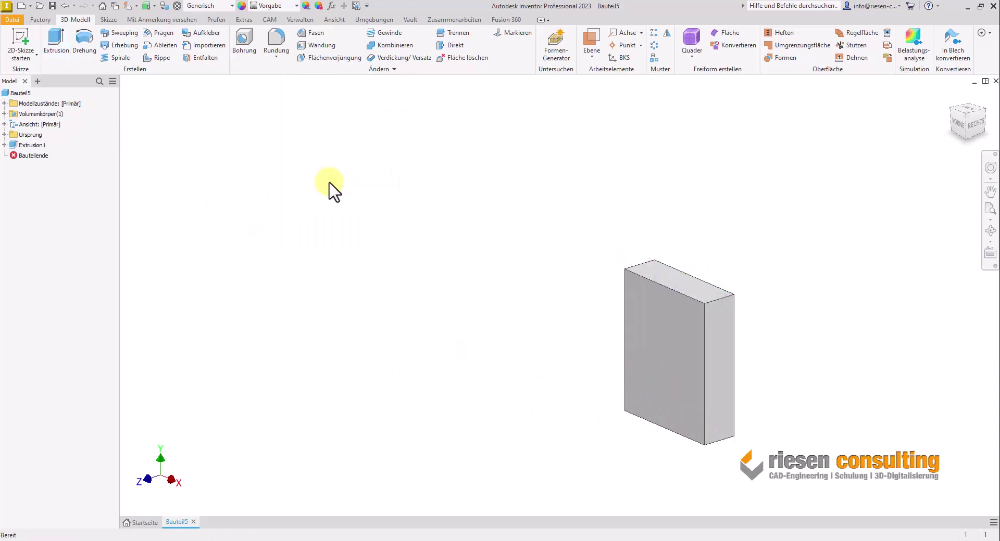
pyautogui.moveTo(346, 156)
pyautogui.keyDown('shift'); pyautogui.mouseDown(button='middle')
pyautogui.moveTo(881, 323)
pyautogui.moveTo(982, 315)
pyautogui.moveTo(963, 357)
pyautogui.moveTo(948, 364)
pyautogui.moveTo(467, 329)
pyautogui.moveTo(364, 281)
pyautogui.mouseUp(button='middle'); pyautogui.keyUp('shift')
# - Locate the origin centre point and select the block's front-right end face
pyautogui.click(4, 134)
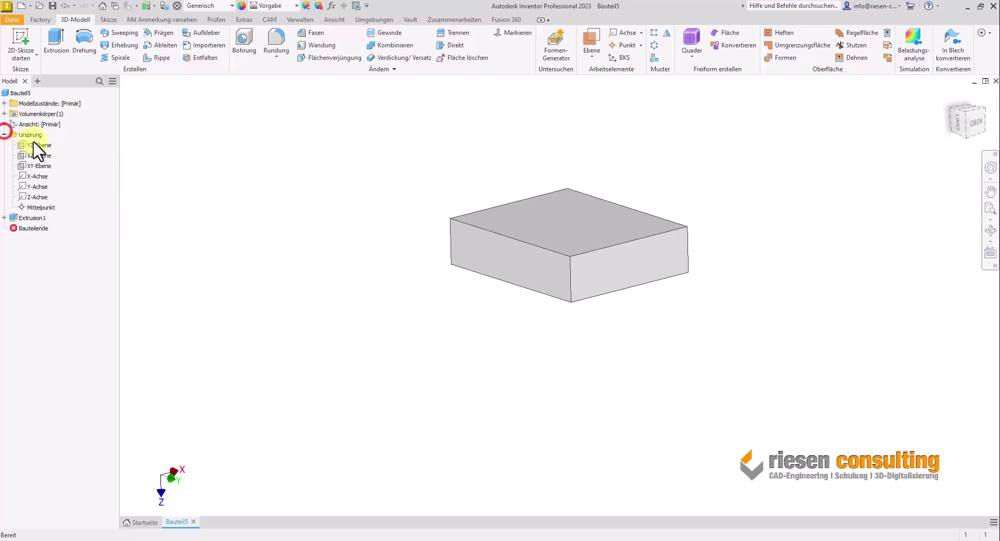
pyautogui.click(30, 208)
pyautogui.click(580, 380)
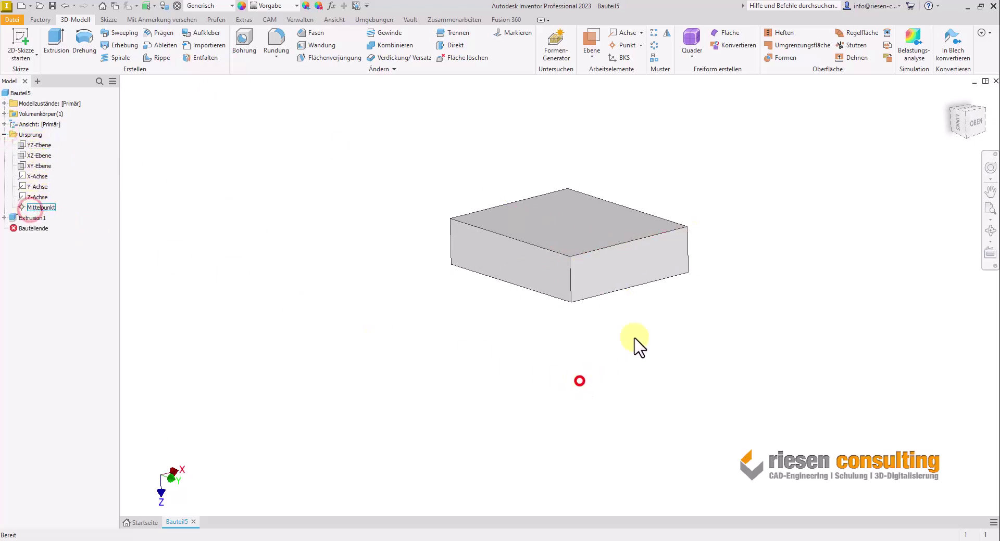
pyautogui.click(623, 270)
pyautogui.click(583, 394)
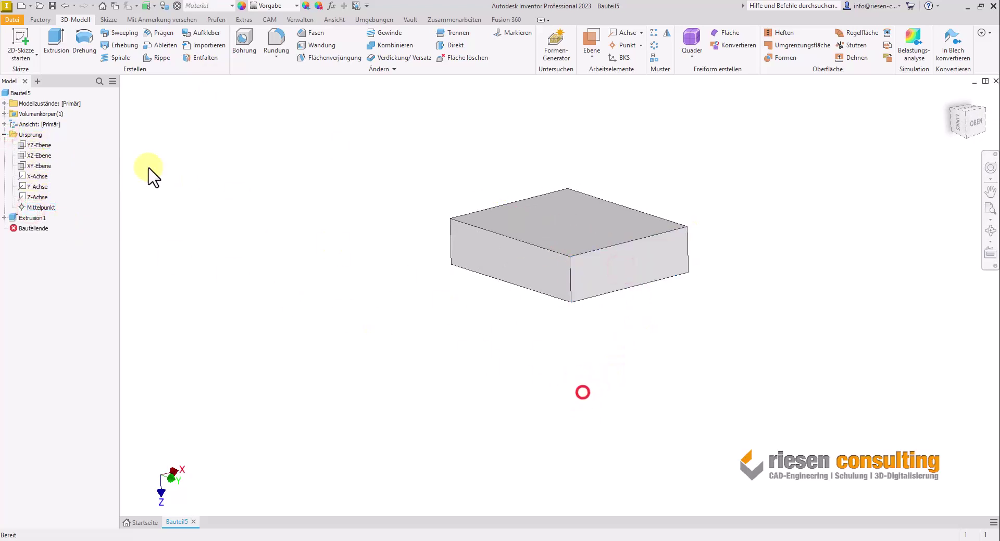
pyautogui.click(4, 134)
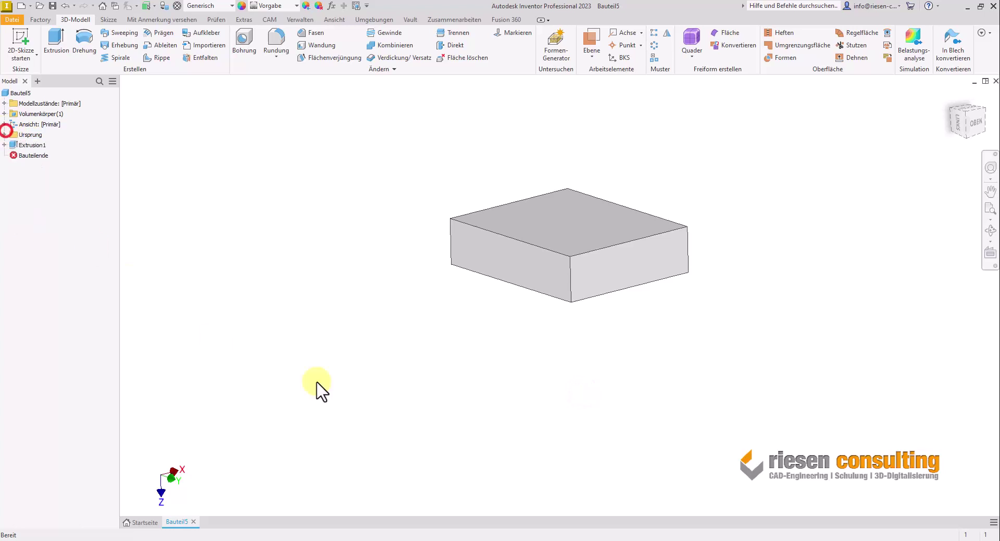
pyautogui.click(628, 271)
pyautogui.scroll(2, 781, 380)
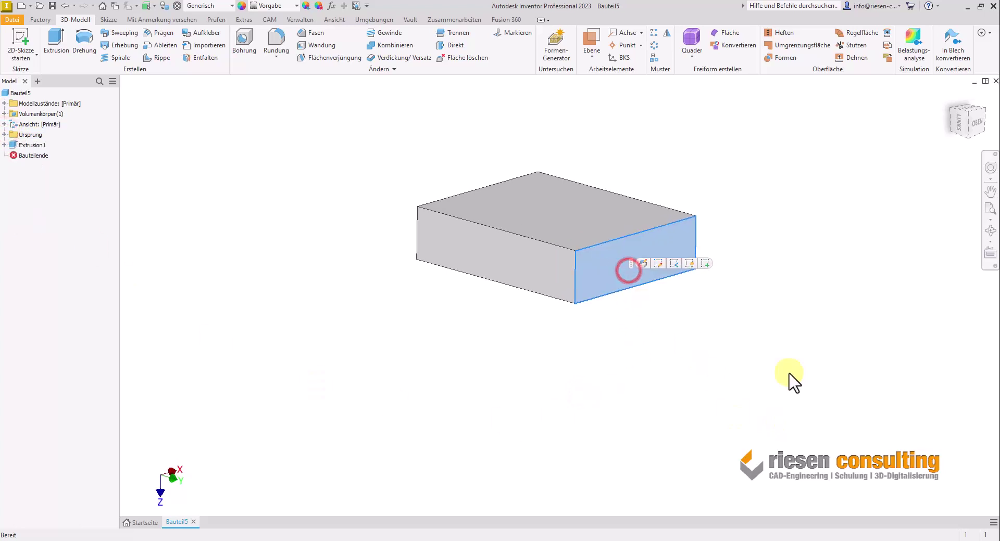
# - Colour the selected end face red and orbit the box to inspect it
pyautogui.click(305, 5)
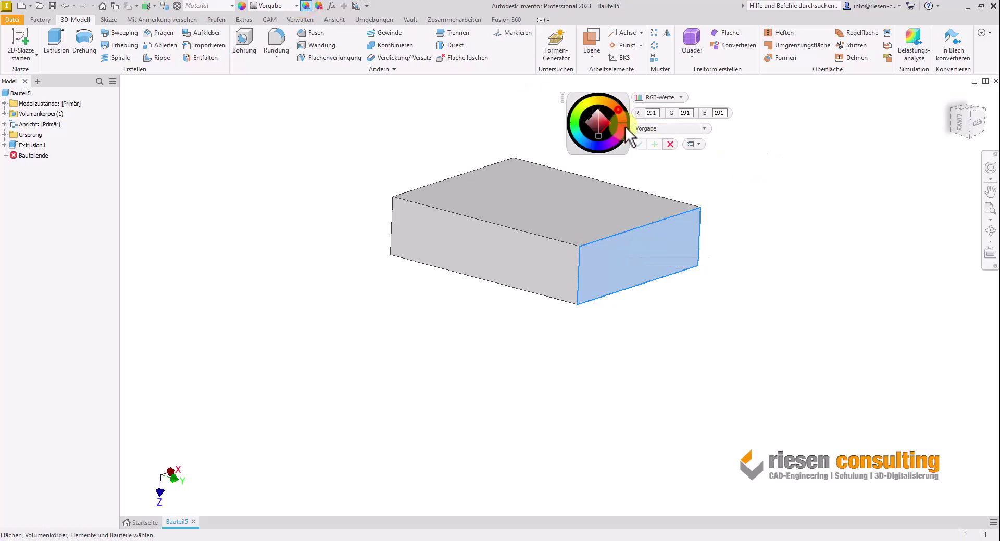
pyautogui.moveTo(618, 120); pyautogui.dragTo(624, 125)
pyautogui.click(638, 145)
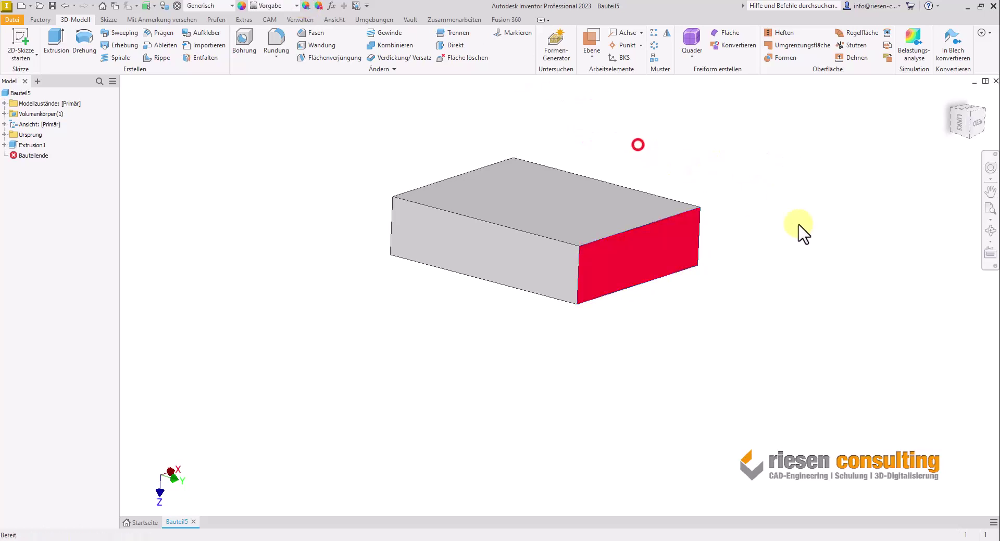
pyautogui.moveTo(850, 257)
pyautogui.keyDown('shift'); pyautogui.mouseDown(button='middle')
pyautogui.moveTo(899, 333)
pyautogui.moveTo(955, 339)
pyautogui.moveTo(932, 360)
pyautogui.mouseUp(button='middle'); pyautogui.keyUp('shift')
pyautogui.moveTo(449, 264)
pyautogui.keyDown('shift'); pyautogui.mouseDown(button='middle')
pyautogui.moveTo(491, 391)
pyautogui.moveTo(351, 361)
pyautogui.moveTo(350, 390)
pyautogui.moveTo(486, 400)
pyautogui.mouseUp(button='middle'); pyautogui.keyUp('shift')
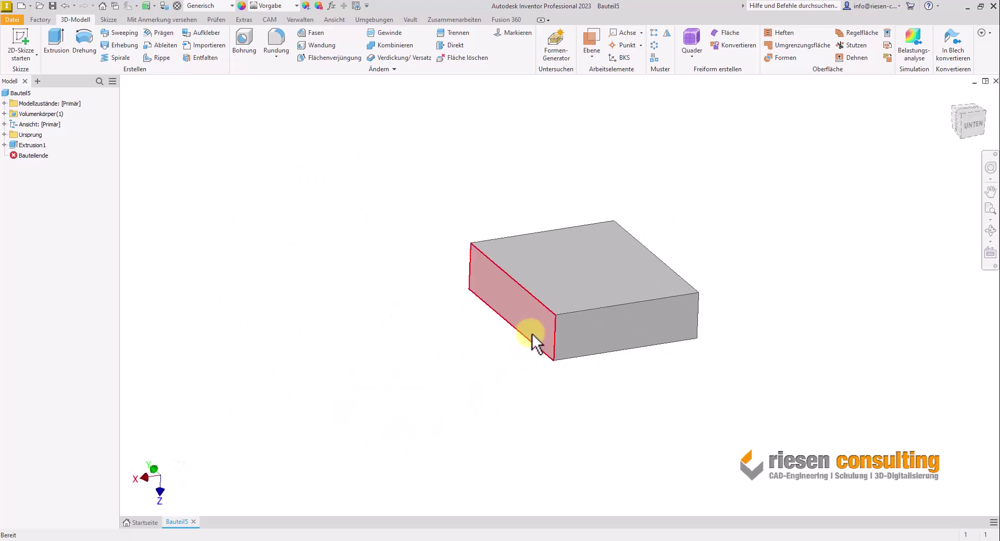
pyautogui.moveTo(535, 339)
pyautogui.keyDown('shift'); pyautogui.mouseDown(button='middle')
pyautogui.moveTo(817, 404)
pyautogui.moveTo(491, 263)
pyautogui.mouseUp(button='middle'); pyautogui.keyUp('shift')
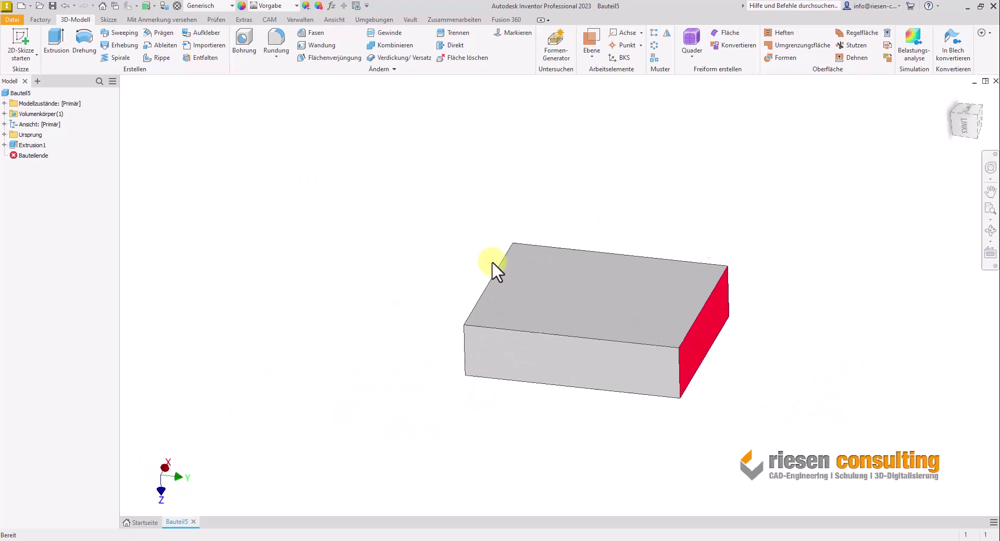
# - Check the origin centre point again and bring up the Flächenverjüngung dialog
pyautogui.click(4, 135)
pyautogui.click(44, 208)
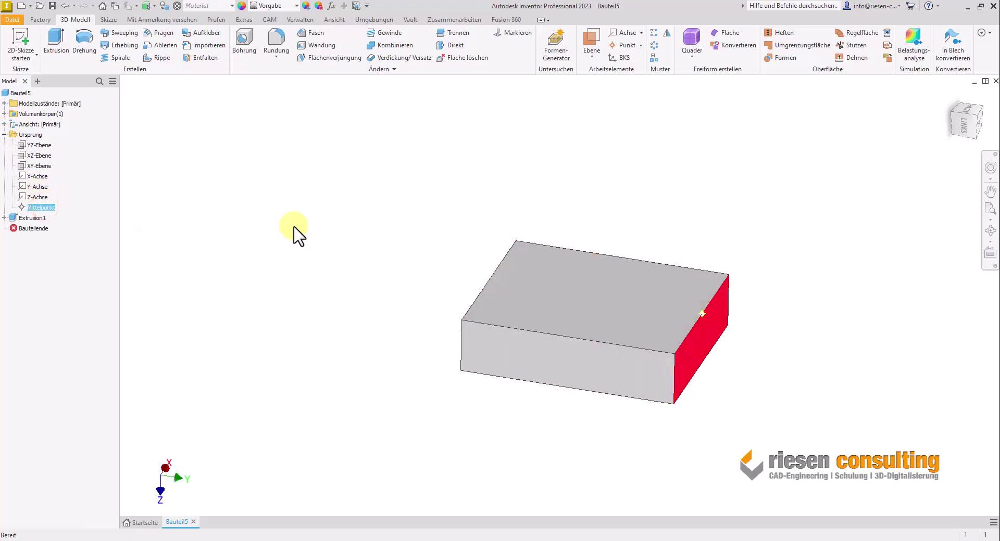
pyautogui.click(4, 135)
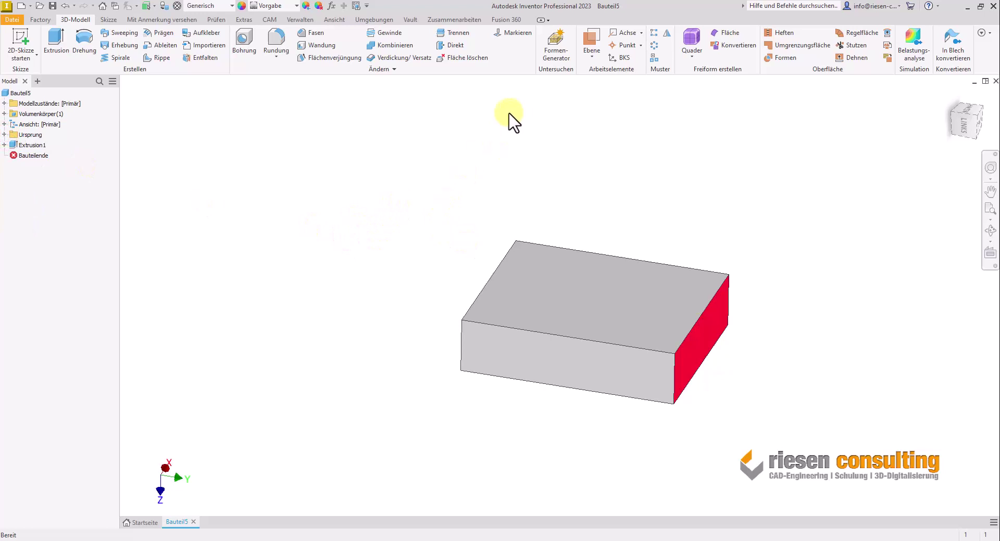
pyautogui.click(333, 61)
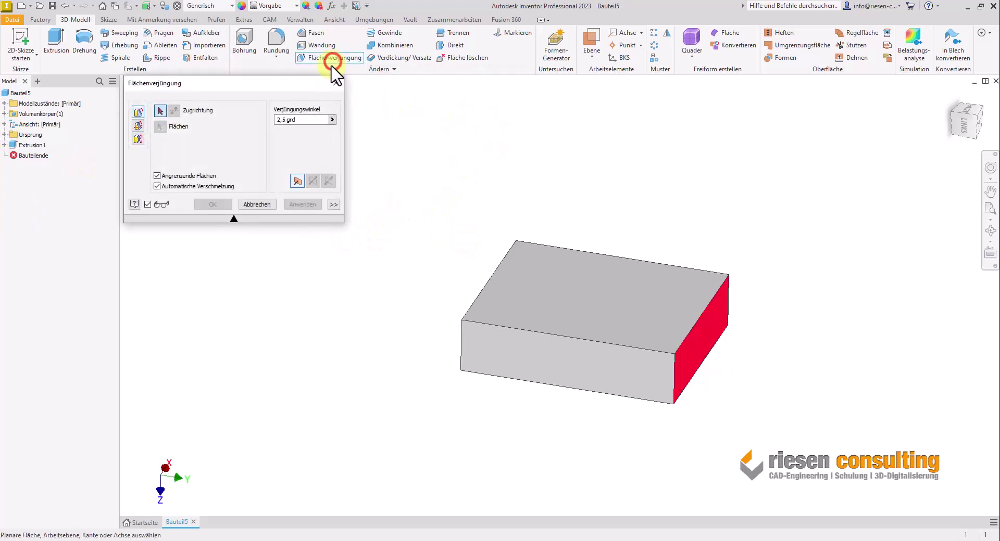
# - Draft the side faces 2,5° with the top face as fixed plane, creating Flächenverjüngung1
pyautogui.click(138, 126)
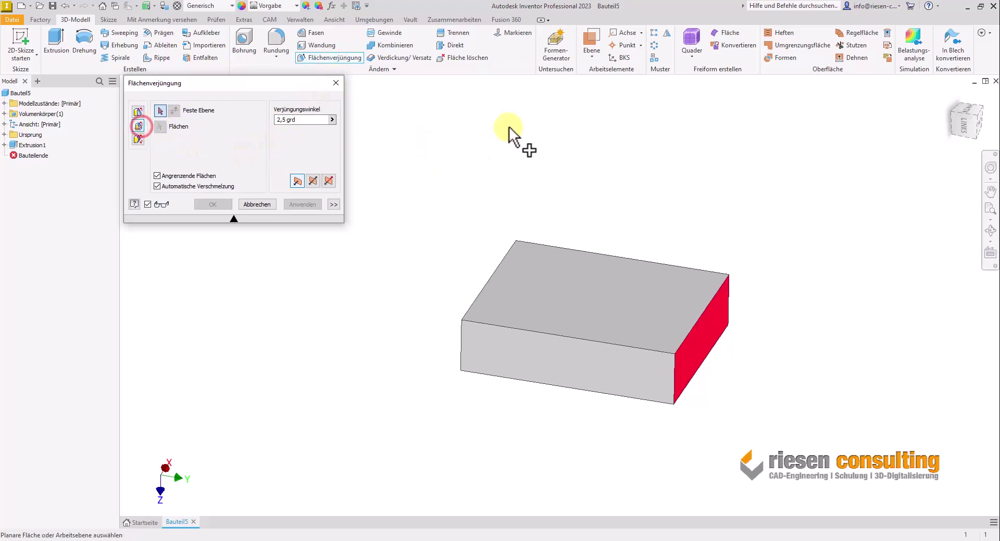
pyautogui.moveTo(508, 126)
pyautogui.keyDown('shift'); pyautogui.mouseDown(button='middle')
pyautogui.moveTo(593, 151)
pyautogui.moveTo(603, 208)
pyautogui.mouseUp(button='middle'); pyautogui.keyUp('shift')
pyautogui.click(578, 284)
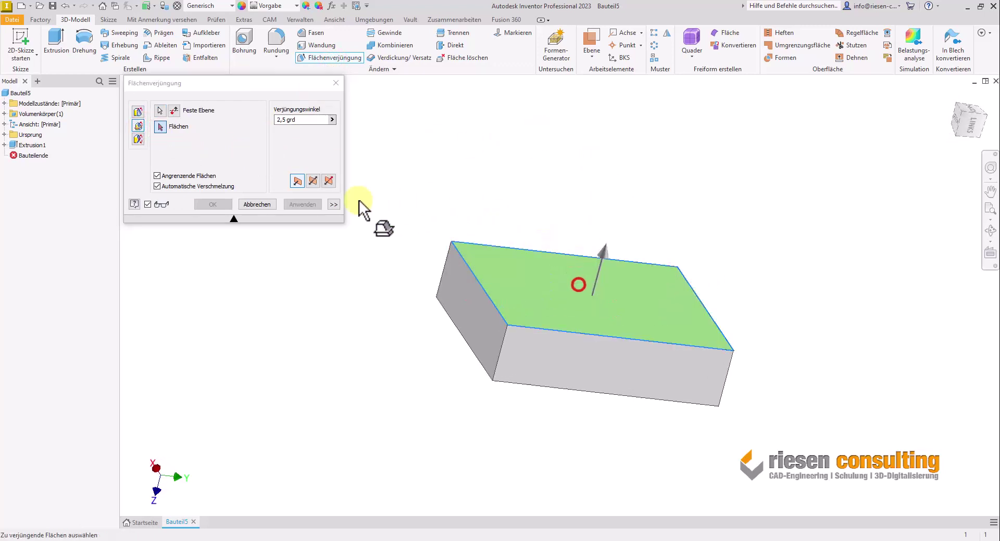
pyautogui.click(553, 364)
pyautogui.click(457, 321)
pyautogui.keyDown('shift'); pyautogui.moveTo(414, 362); pyautogui.dragTo(557, 436, button='middle'); pyautogui.keyUp('shift')
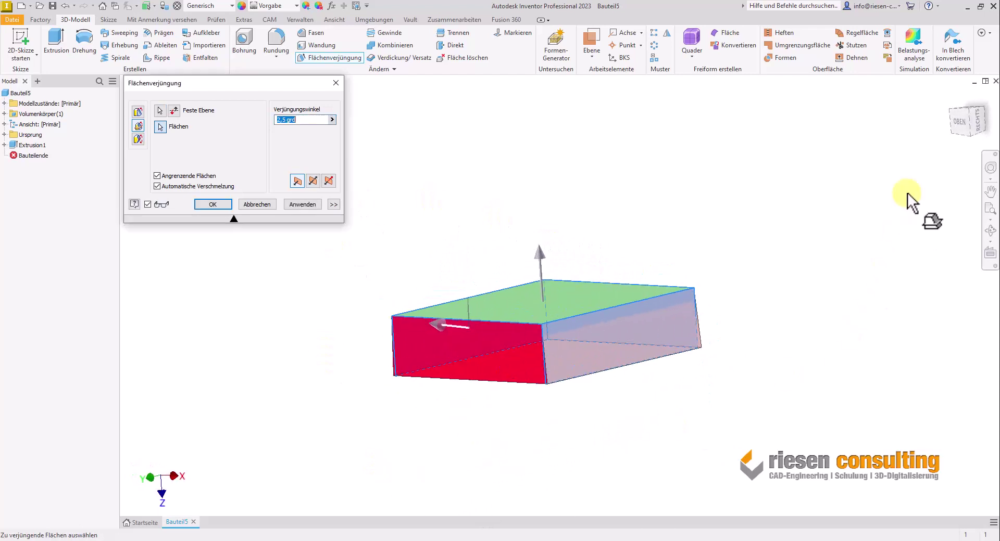
pyautogui.click(958, 120)
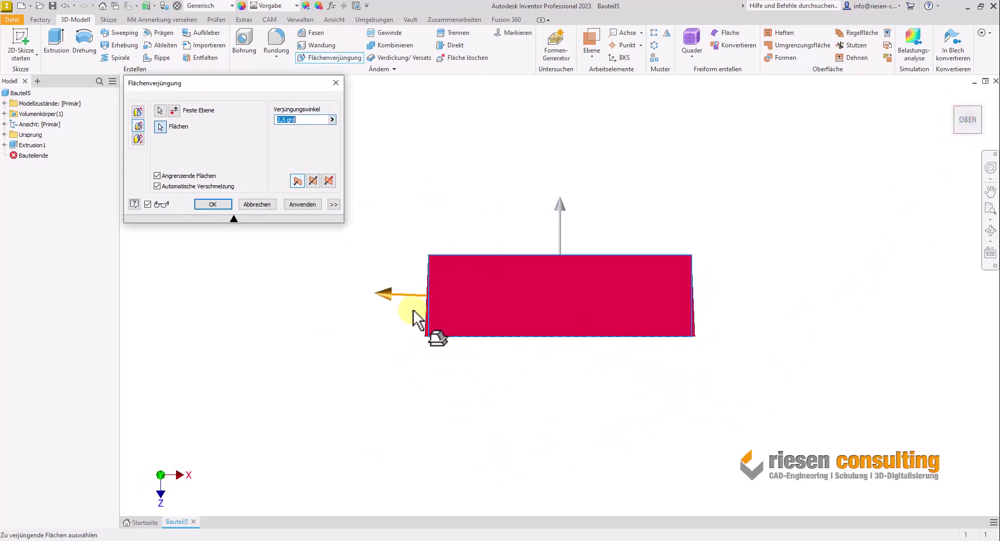
pyautogui.scroll(-3, 401, 307)
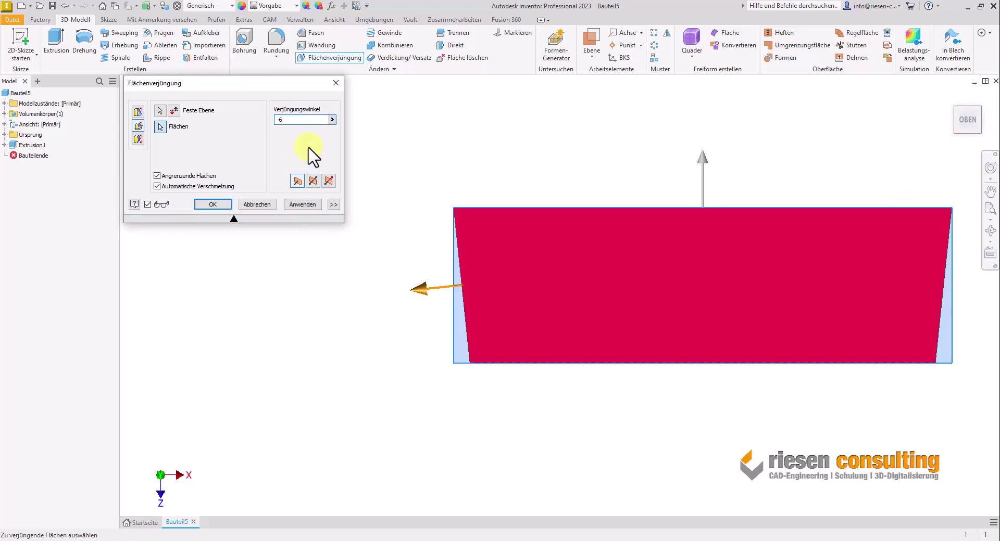
pyautogui.moveTo(792, 368)
pyautogui.keyDown('shift'); pyautogui.mouseDown(button='middle')
pyautogui.moveTo(984, 490)
pyautogui.moveTo(902, 468)
pyautogui.moveTo(747, 450)
pyautogui.moveTo(419, 339)
pyautogui.mouseUp(button='middle'); pyautogui.keyUp('shift')
pyautogui.click(208, 205)
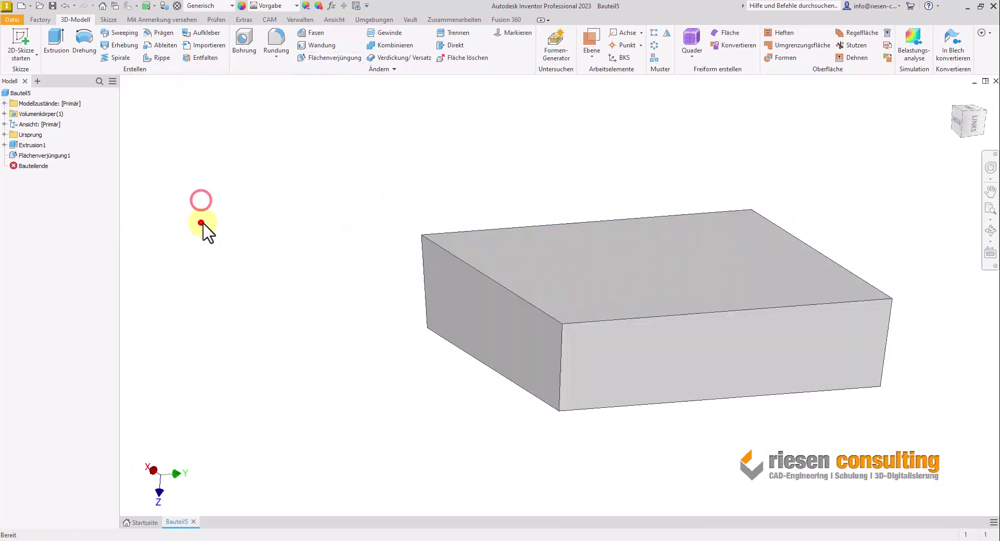
# - Sketch a closed, tapered profile with a tangent arc top on the block's front face
pyautogui.press('F5')
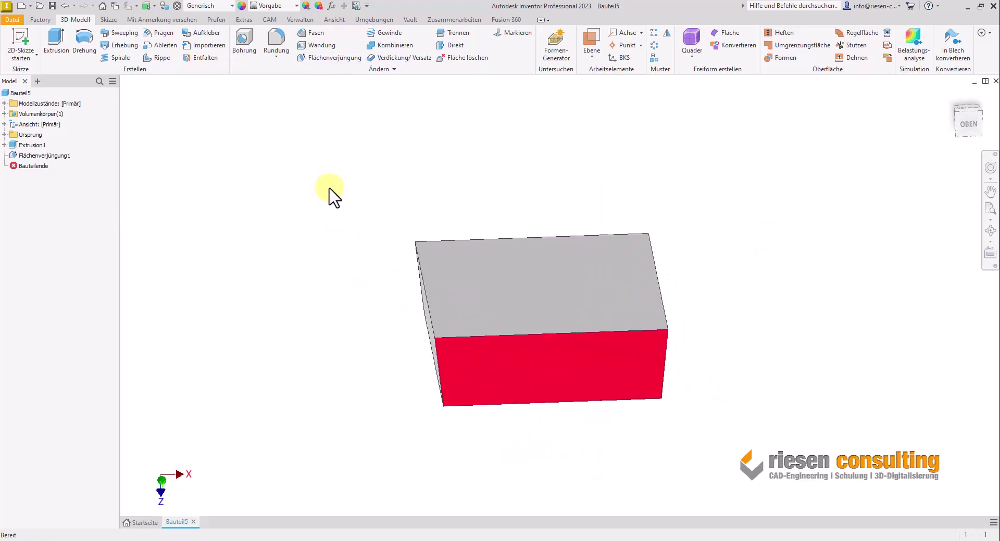
pyautogui.moveTo(323, 178)
pyautogui.keyDown('shift'); pyautogui.mouseDown(button='middle')
pyautogui.moveTo(393, 478)
pyautogui.moveTo(668, 446)
pyautogui.mouseUp(button='middle'); pyautogui.keyUp('shift')
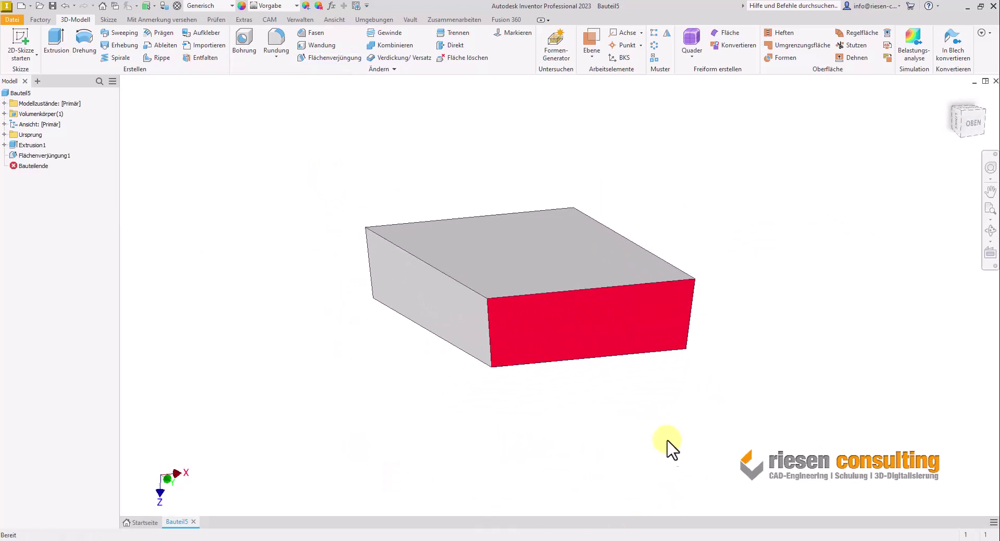
pyautogui.click(595, 336)
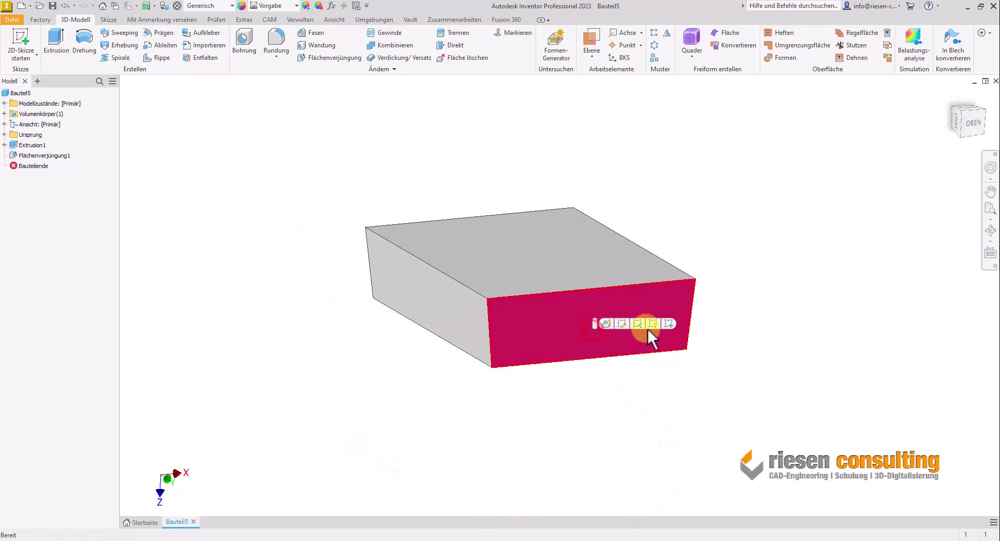
pyautogui.click(668, 323)
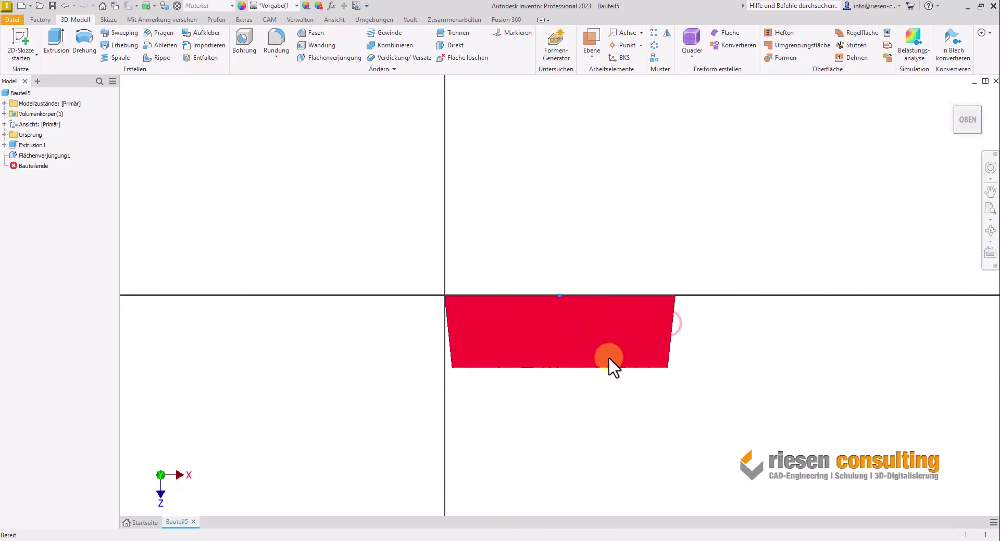
pyautogui.click(52, 40)
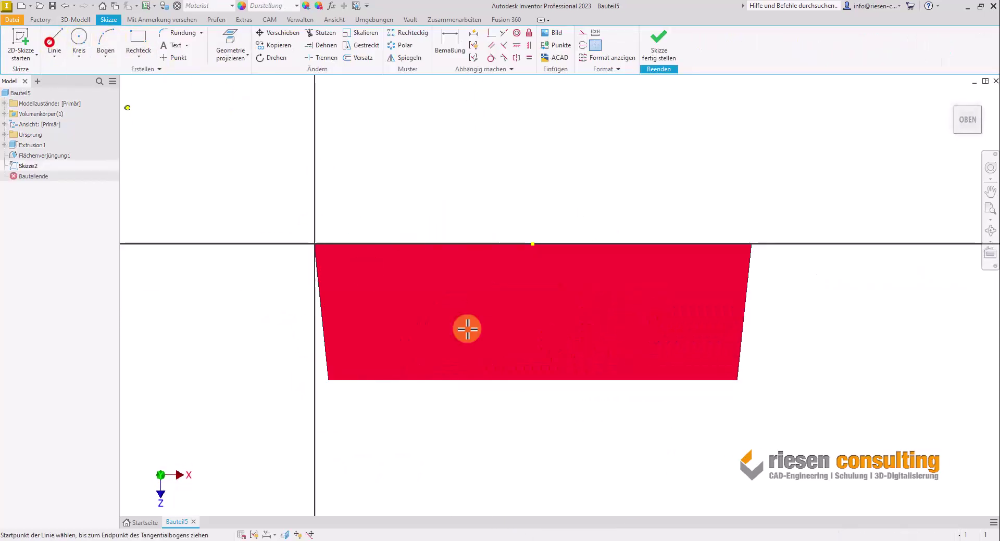
pyautogui.click(498, 360)
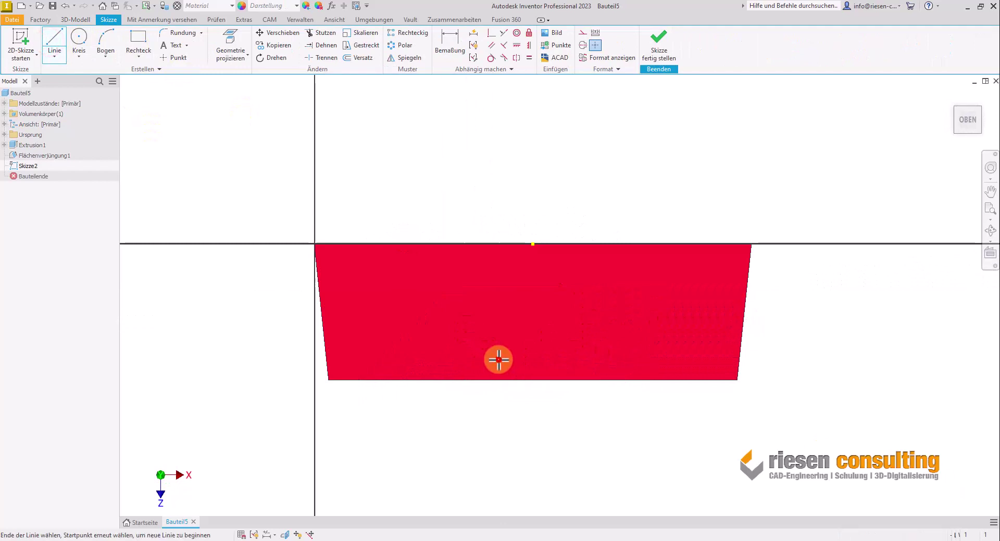
pyautogui.click(566, 359)
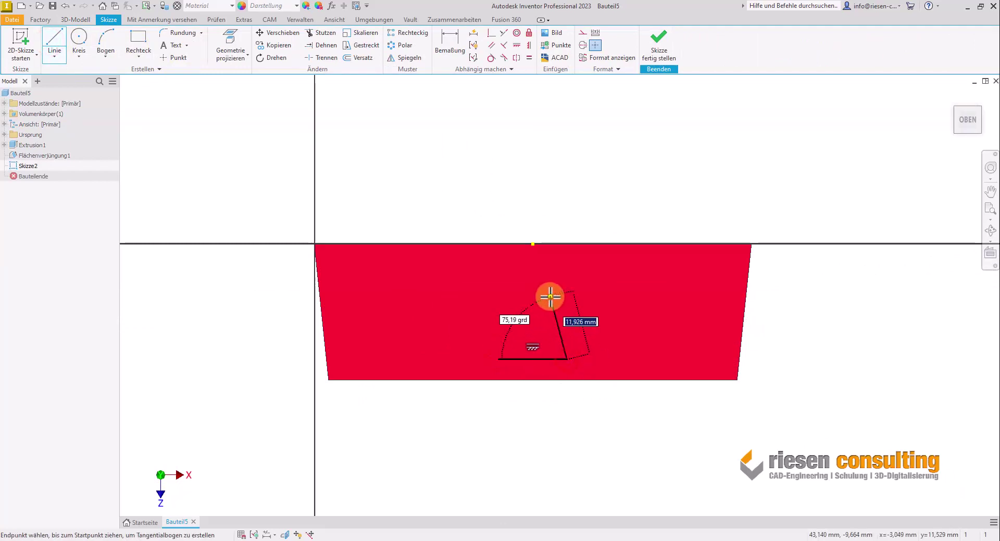
pyautogui.click(549, 297)
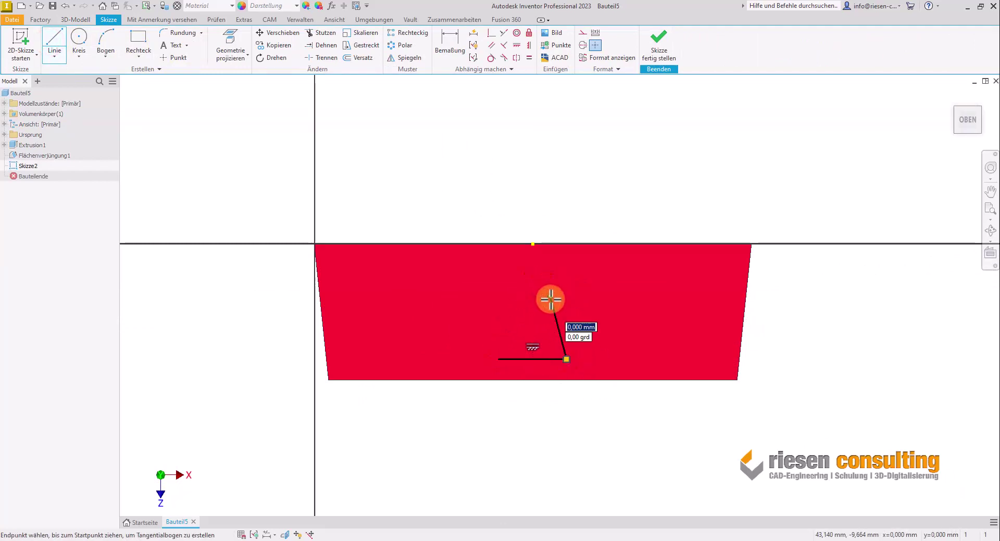
pyautogui.moveTo(550, 297); pyautogui.dragTo(507, 297)
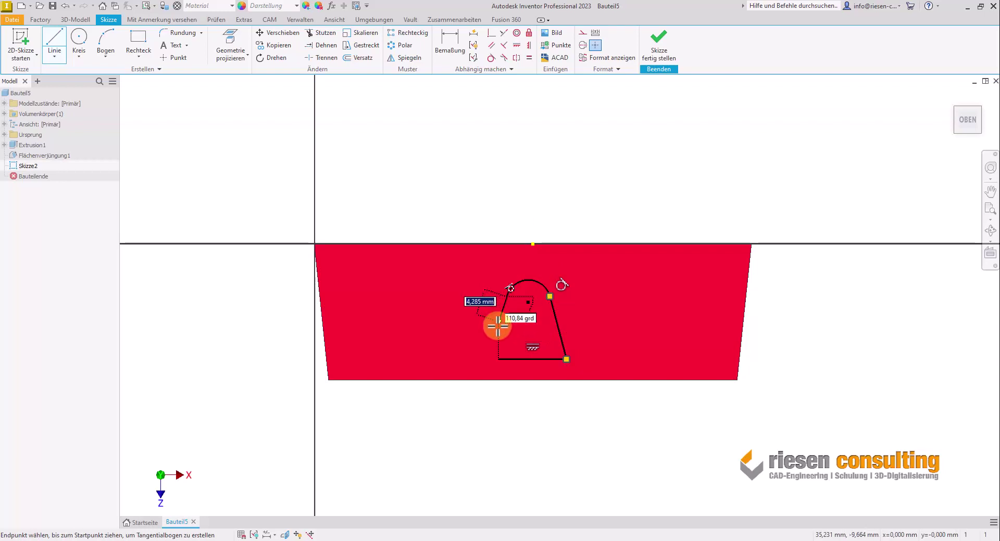
pyautogui.click(498, 358)
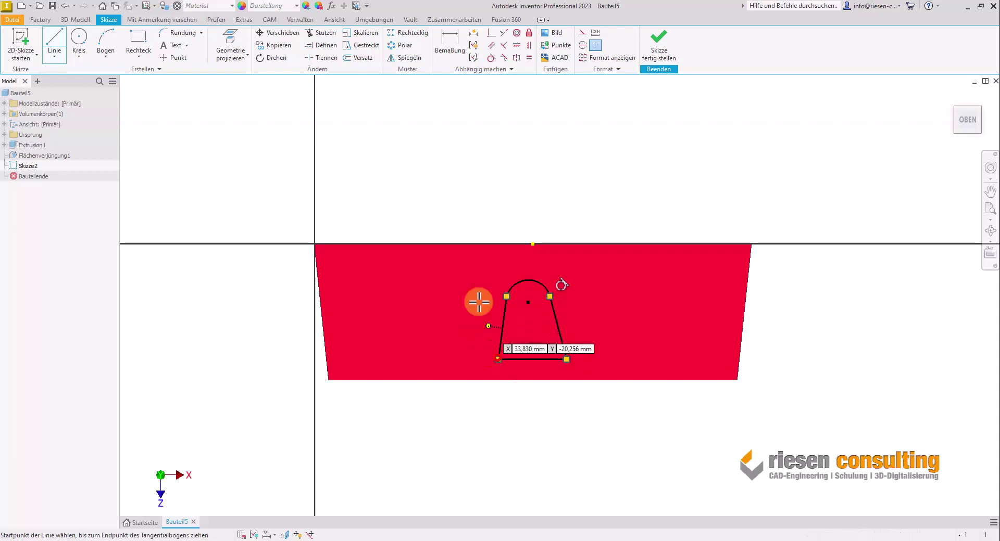
pyautogui.click(490, 57)
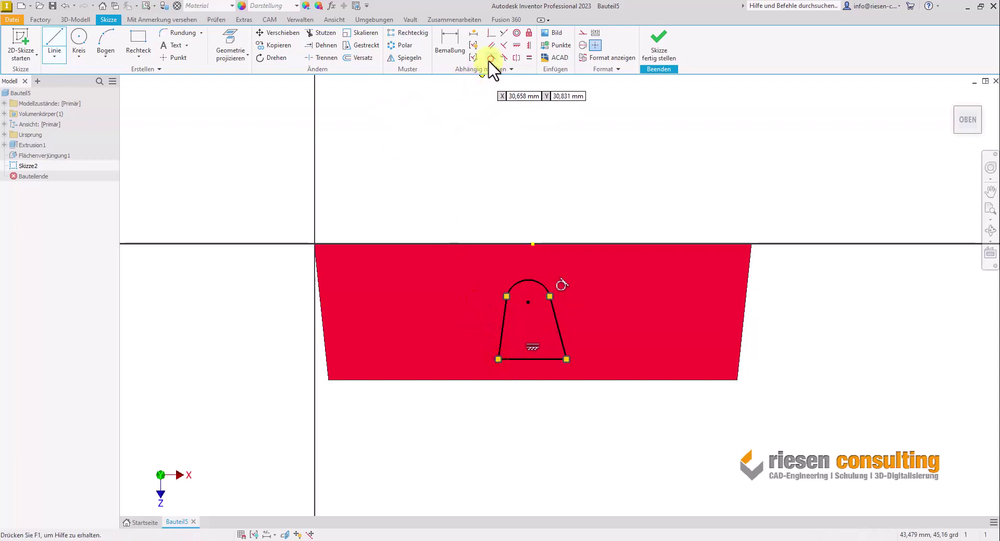
# - Make the arc tangent to the left side and put the base midpoint on the bottom edge
pyautogui.click(513, 285)
pyautogui.click(505, 307)
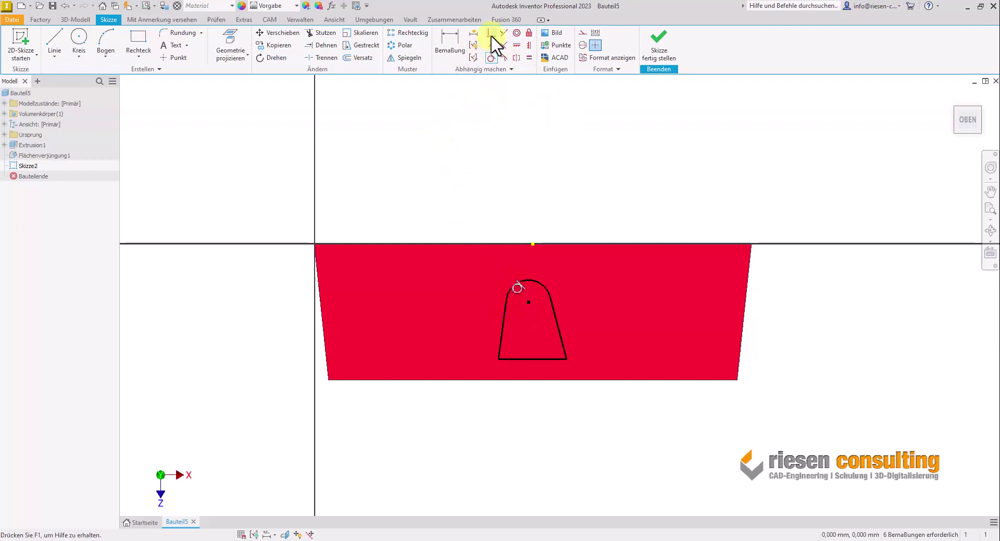
pyautogui.click(533, 359)
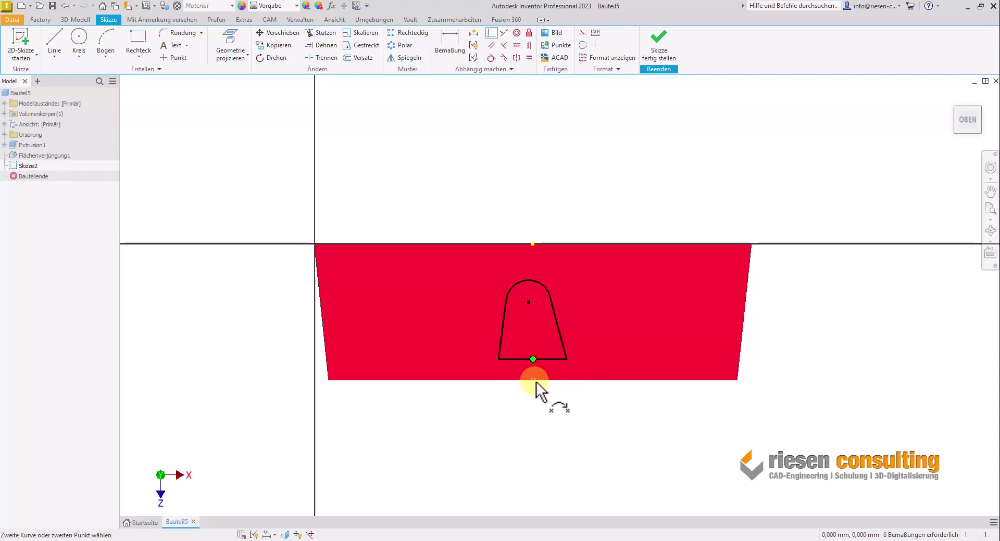
pyautogui.click(536, 382)
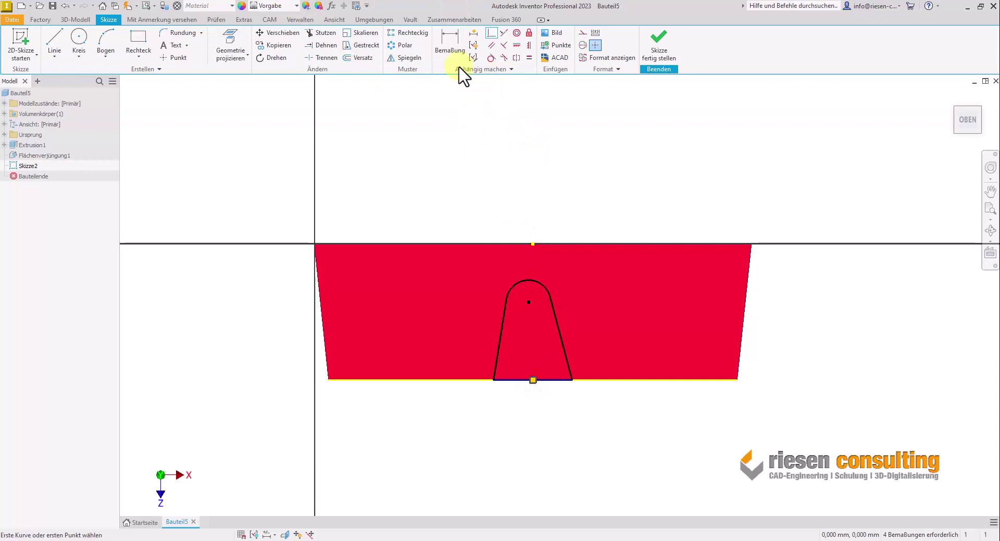
# - Dimension the arc centre 4 mm below the top edge and the arch radius 1 mm
pyautogui.click(450, 38)
pyautogui.click(584, 243)
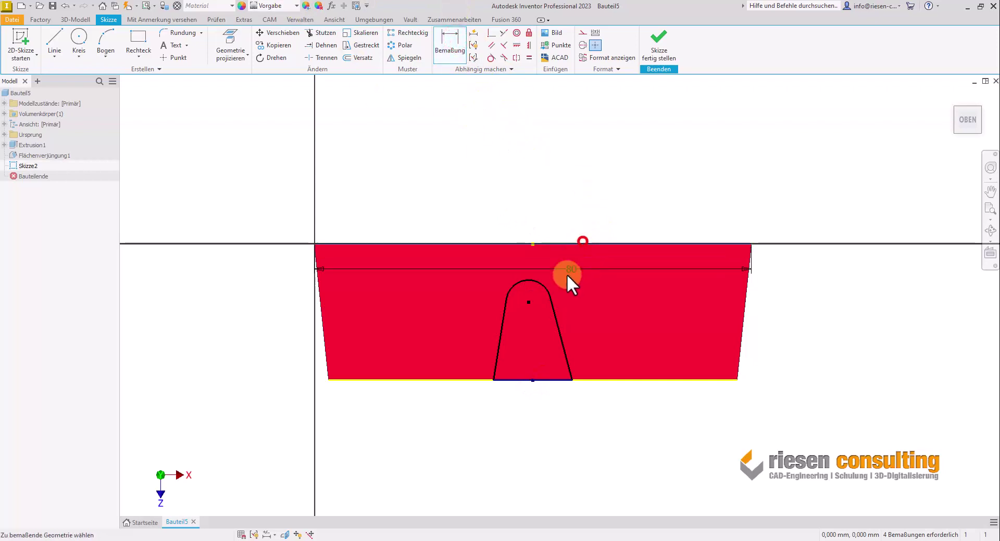
pyautogui.click(528, 302)
pyautogui.click(628, 282)
pyautogui.write('4')
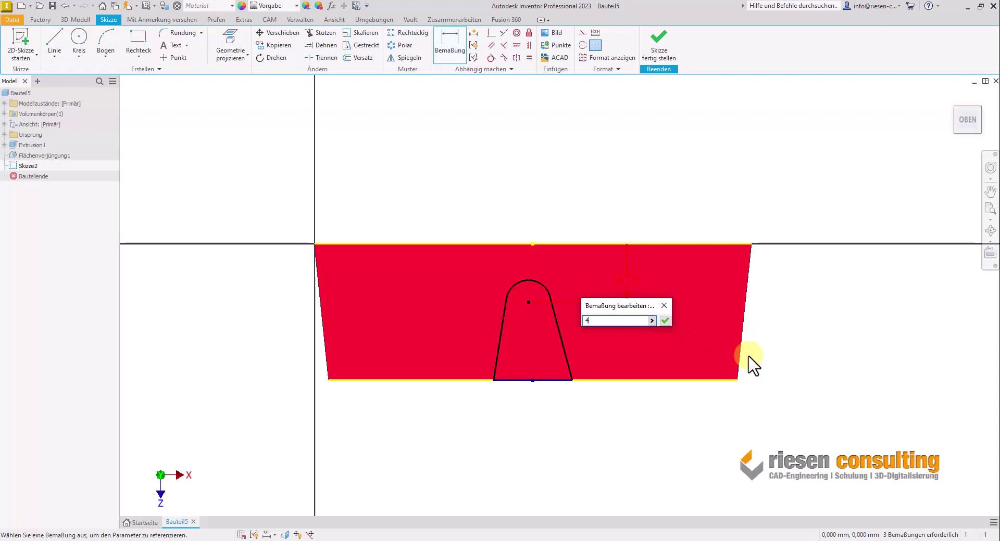
pyautogui.press('Return')
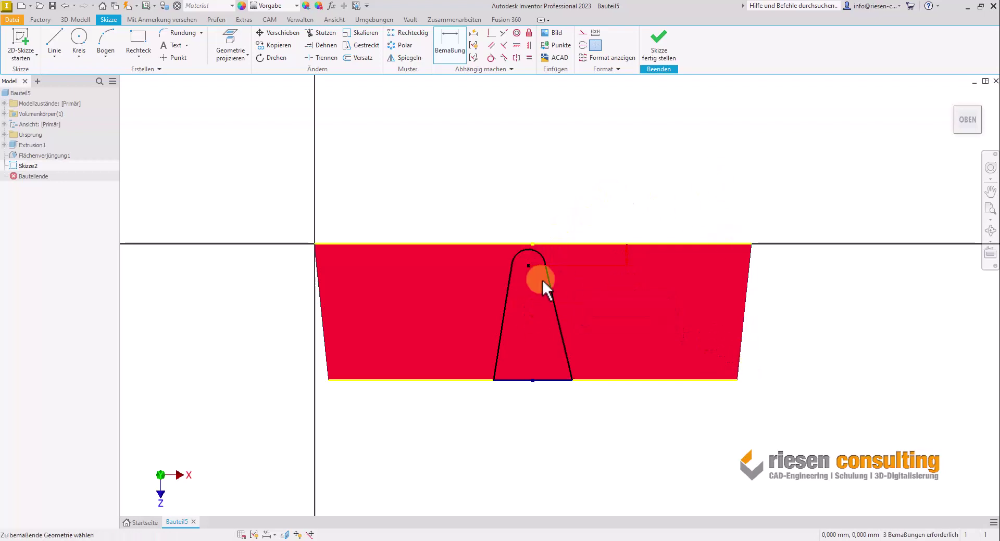
pyautogui.click(570, 203)
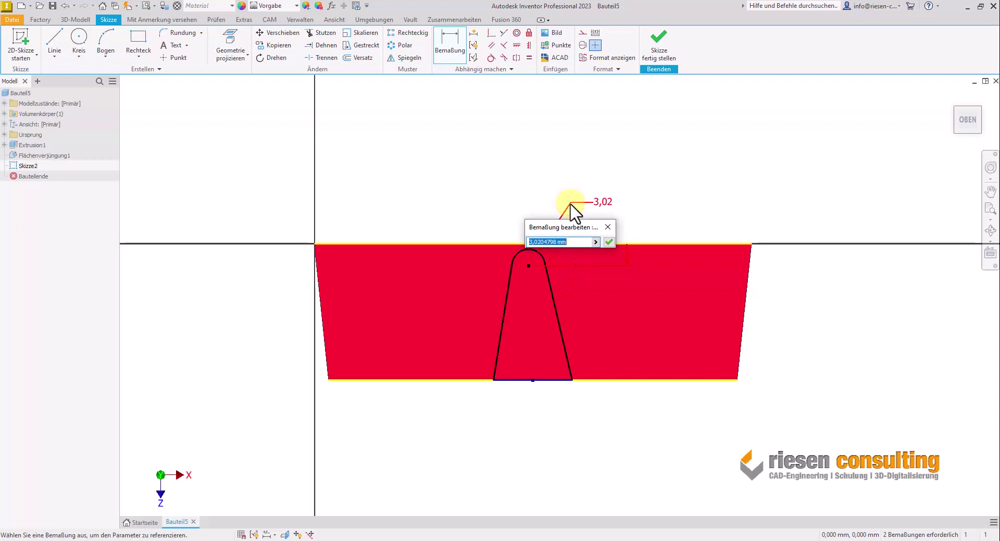
pyautogui.press('Return')
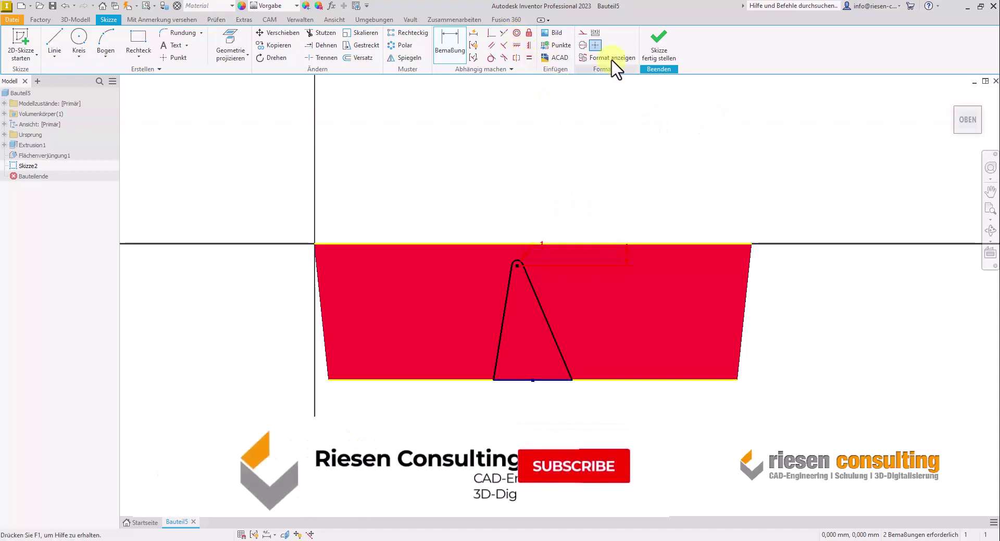
# - Align the arc centre vertically over the base midpoint, dimension the side angle 6°, and finish
pyautogui.click(532, 46)
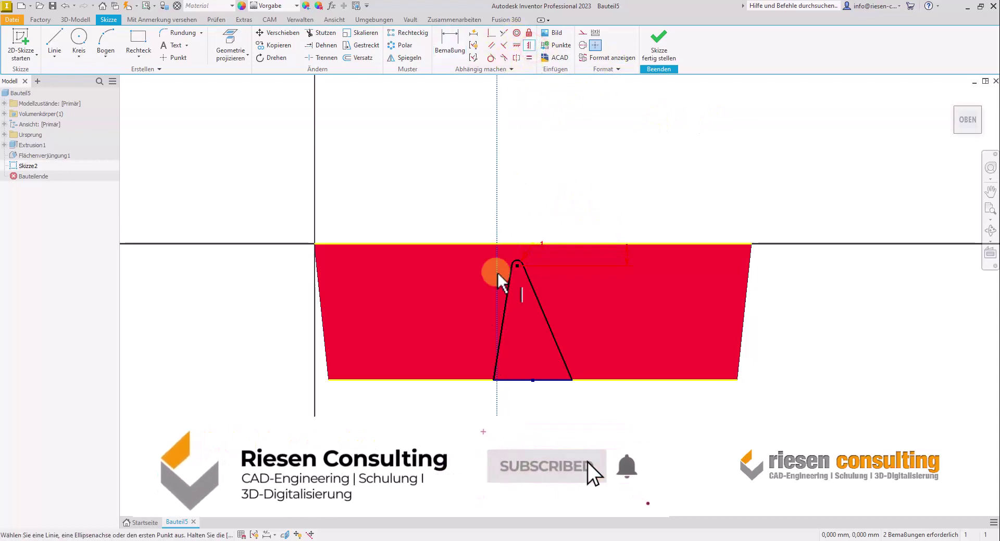
pyautogui.click(518, 267)
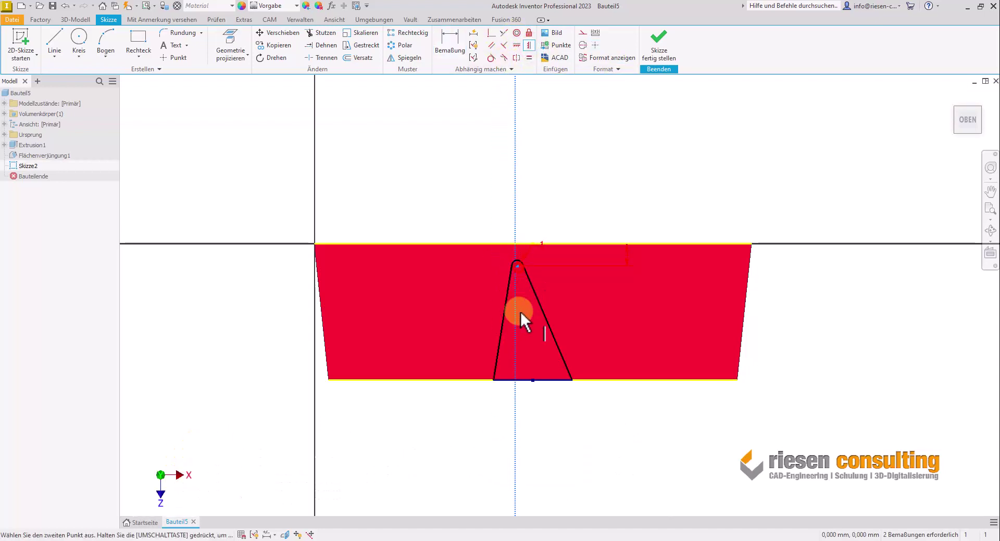
pyautogui.click(533, 381)
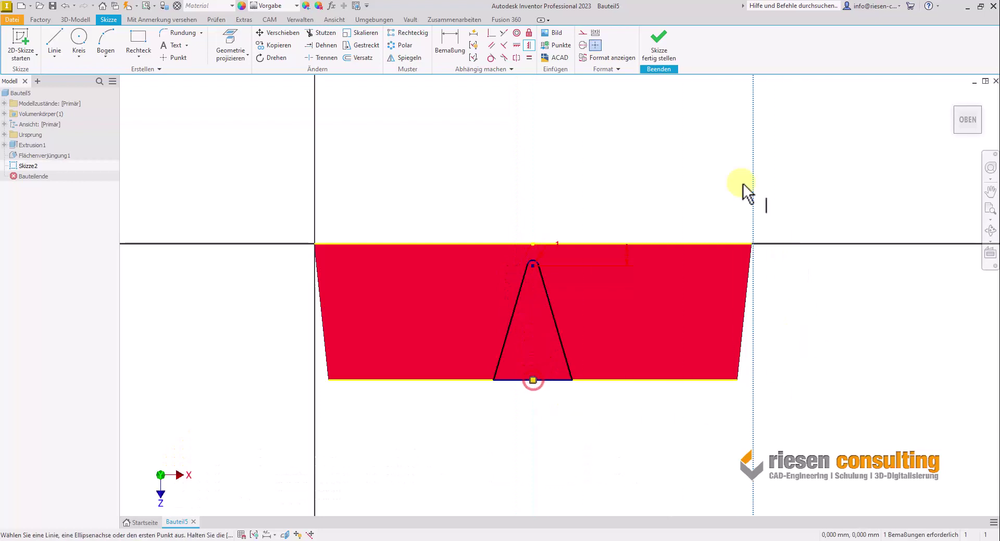
pyautogui.click(451, 42)
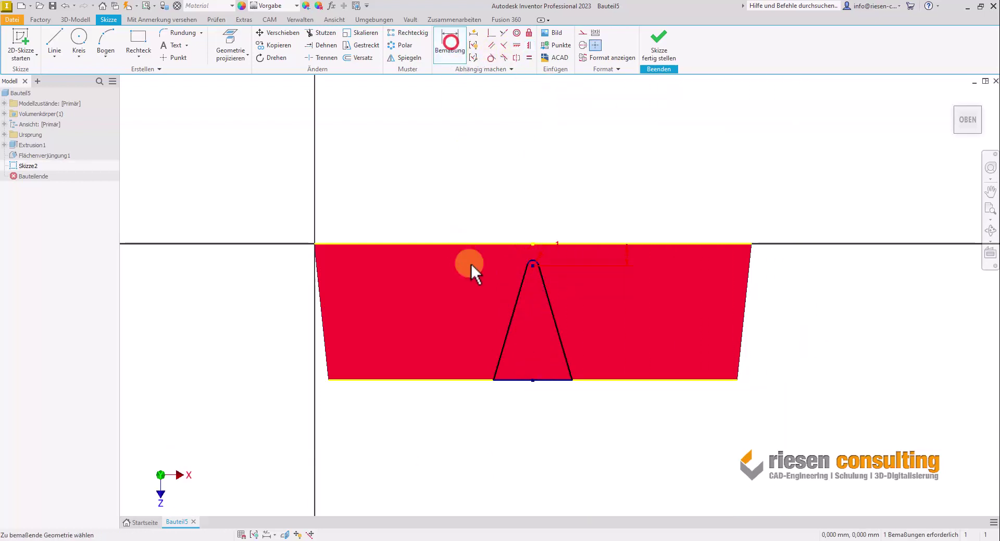
pyautogui.click(512, 315)
pyautogui.click(554, 326)
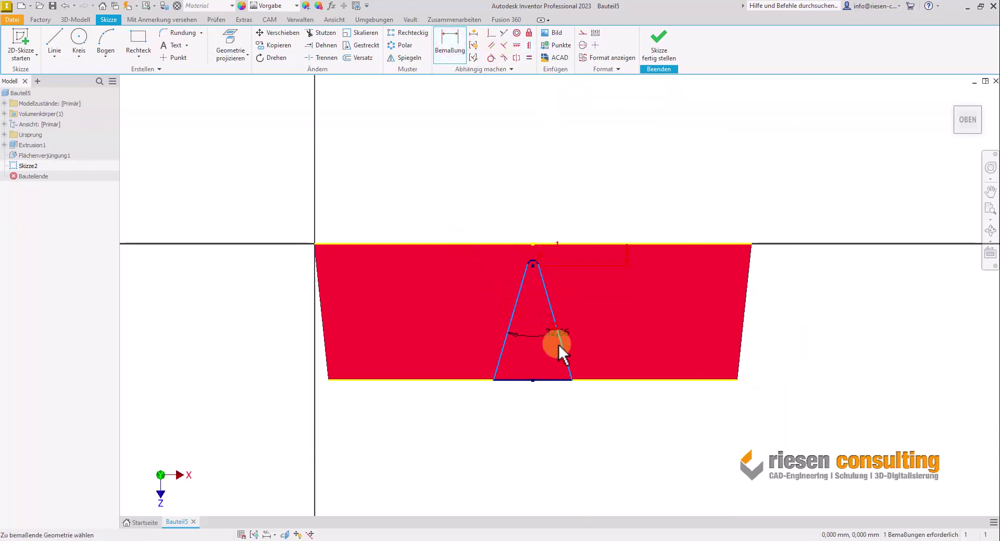
pyautogui.click(534, 445)
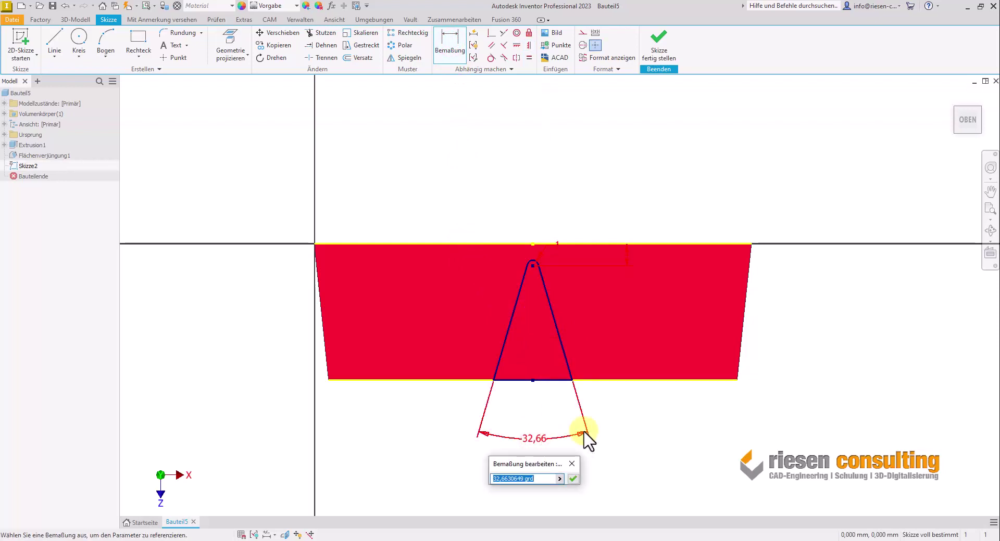
pyautogui.write('6')
pyautogui.press('Return')
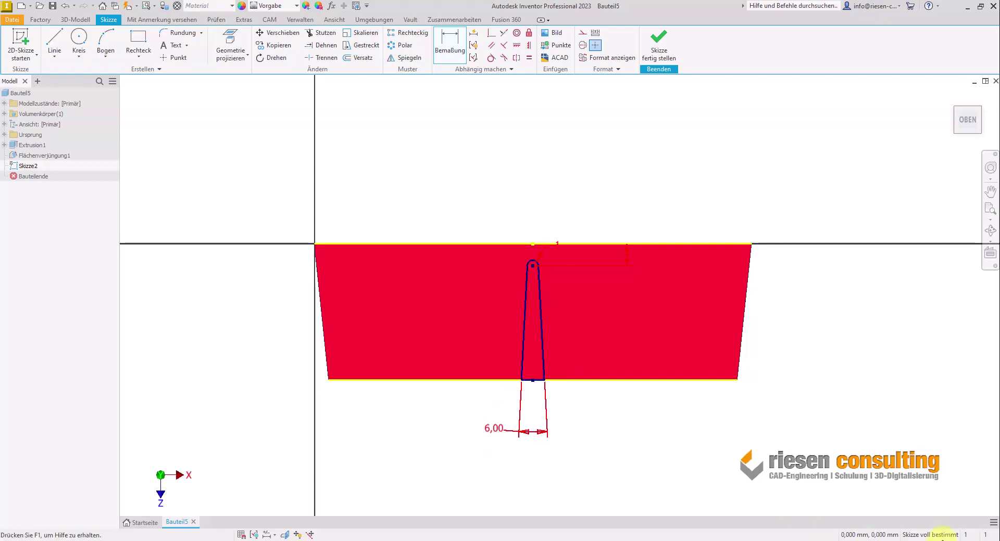
pyautogui.click(640, 37)
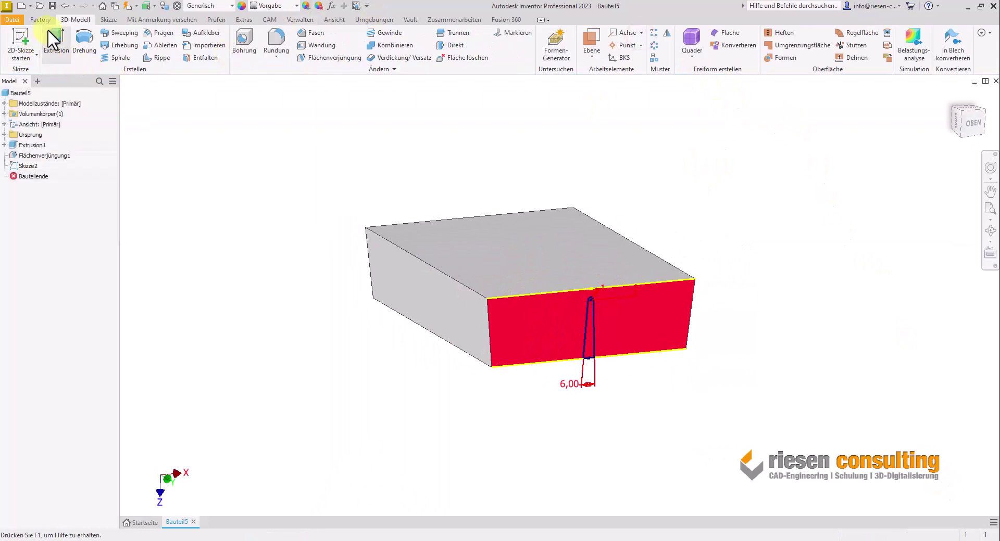
# - Extrude the Skizze2 profile as a flipped Differenz cut set to Durch alle
pyautogui.click(53, 39)
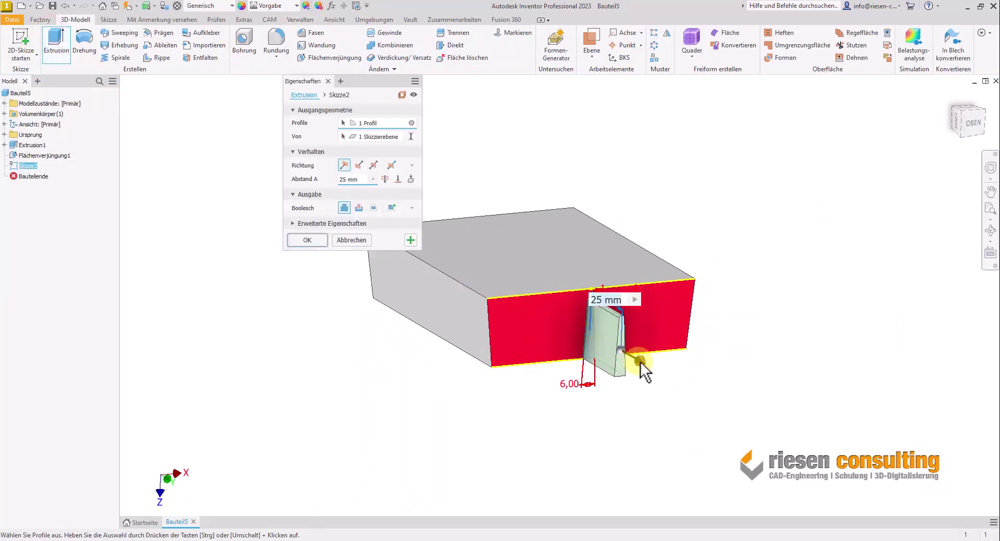
pyautogui.moveTo(640, 361)
pyautogui.mouseDown()
pyautogui.moveTo(472, 274)
pyautogui.moveTo(591, 312)
pyautogui.mouseUp()
pyautogui.moveTo(592, 313)
pyautogui.keyDown('shift'); pyautogui.mouseDown(button='middle')
pyautogui.moveTo(521, 407)
pyautogui.moveTo(462, 352)
pyautogui.moveTo(553, 368)
pyautogui.moveTo(380, 352)
pyautogui.moveTo(365, 244)
pyautogui.moveTo(513, 352)
pyautogui.mouseUp(button='middle'); pyautogui.keyUp('shift')
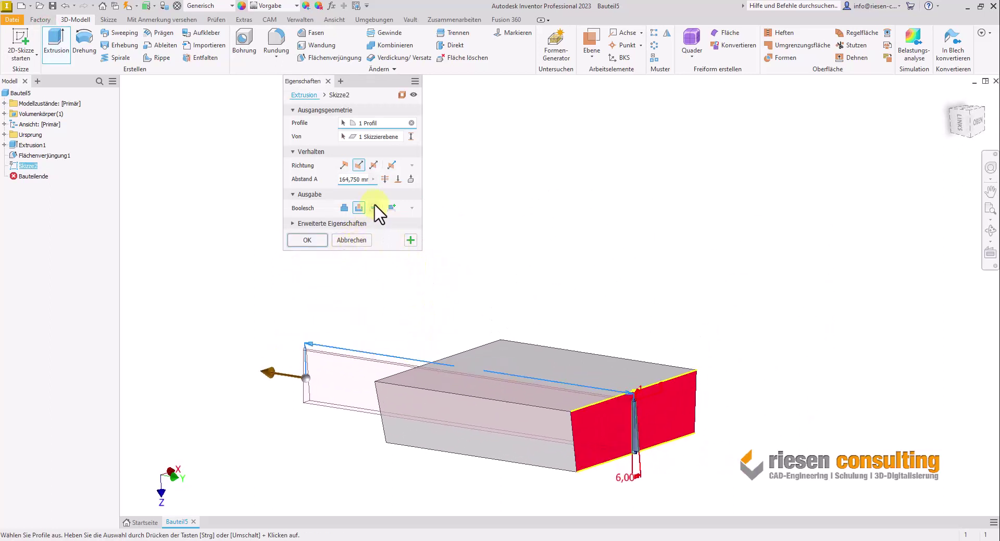
pyautogui.click(385, 179)
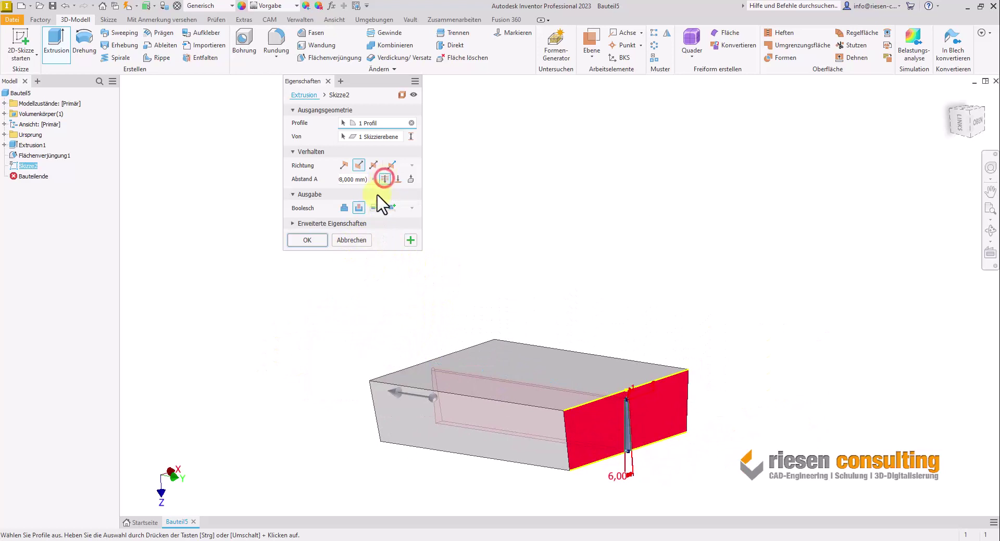
pyautogui.click(304, 243)
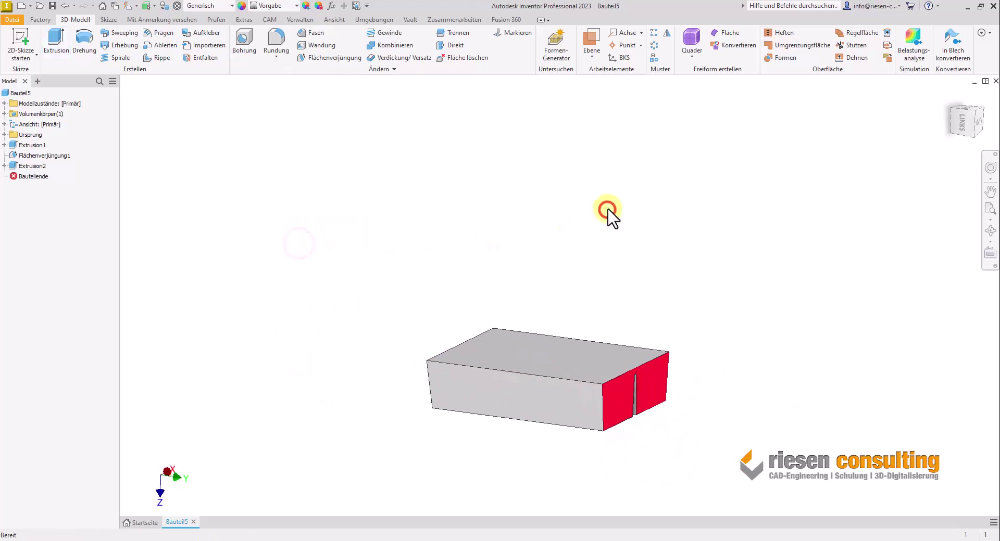
# - Start a new sketch on the top face and place a point in it
pyautogui.keyDown('shift'); pyautogui.moveTo(602, 213); pyautogui.dragTo(560, 228, button='middle'); pyautogui.keyUp('shift')
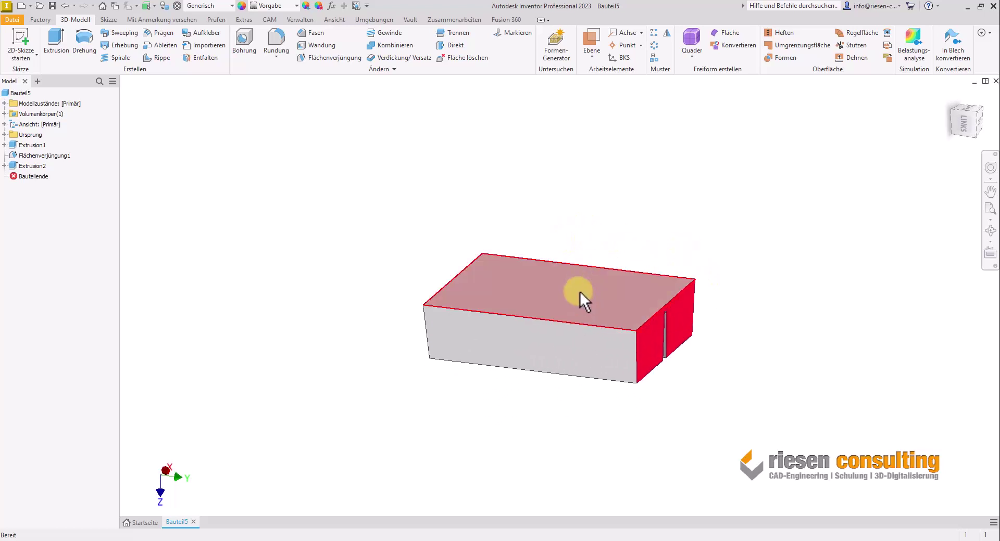
pyautogui.rightClick(578, 292)
pyautogui.click(581, 323)
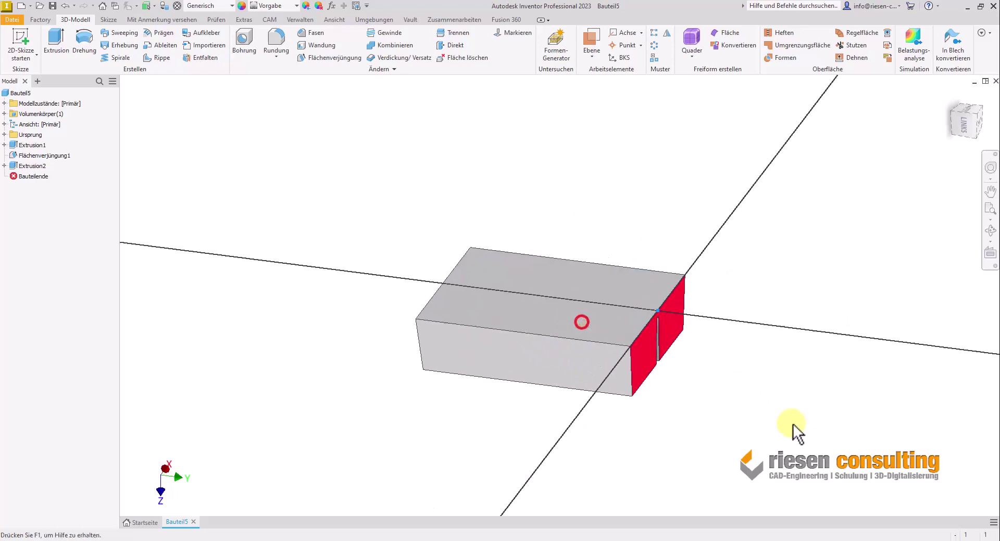
pyautogui.click(165, 58)
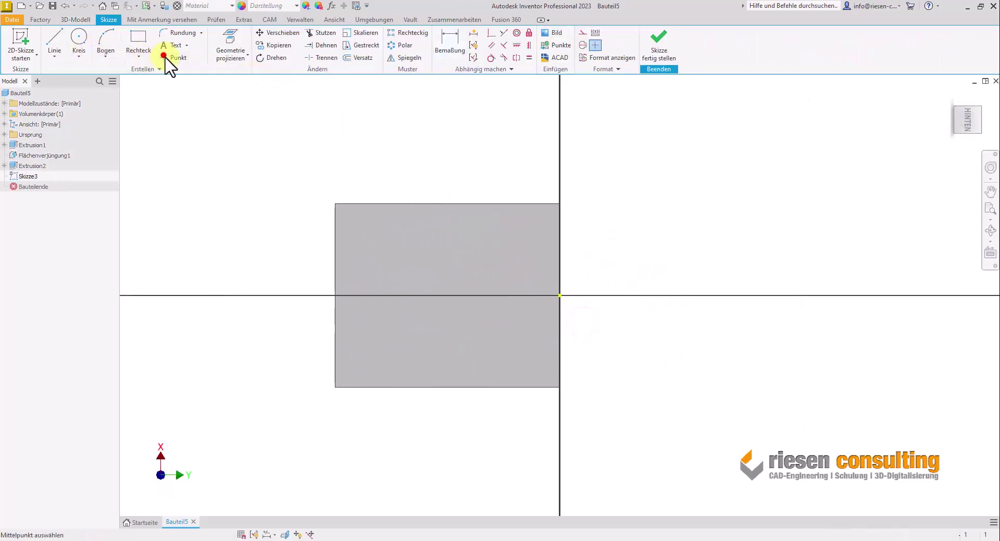
pyautogui.click(494, 331)
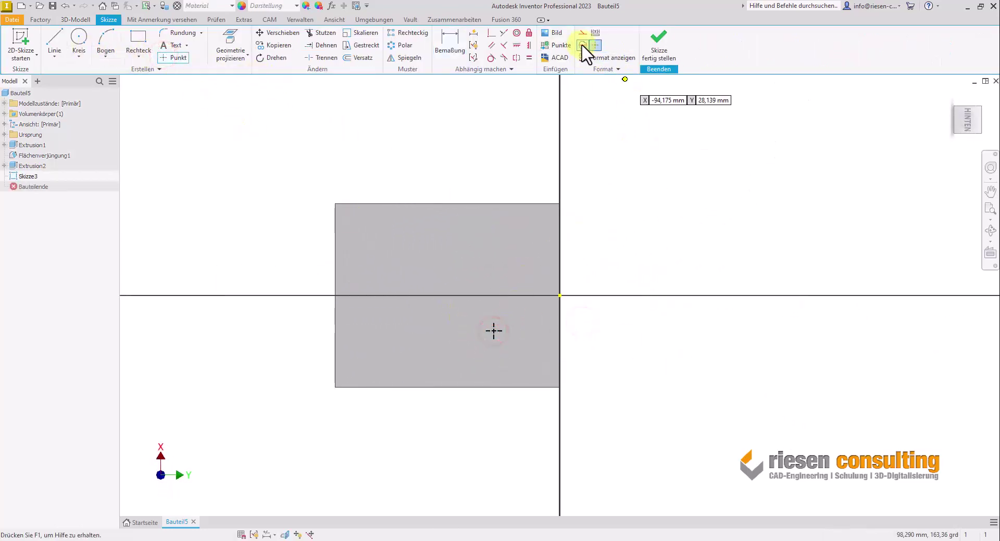
# - Align the point horizontally with the origin, dimension it 14 mm from the end edge, and finish
pyautogui.click(516, 45)
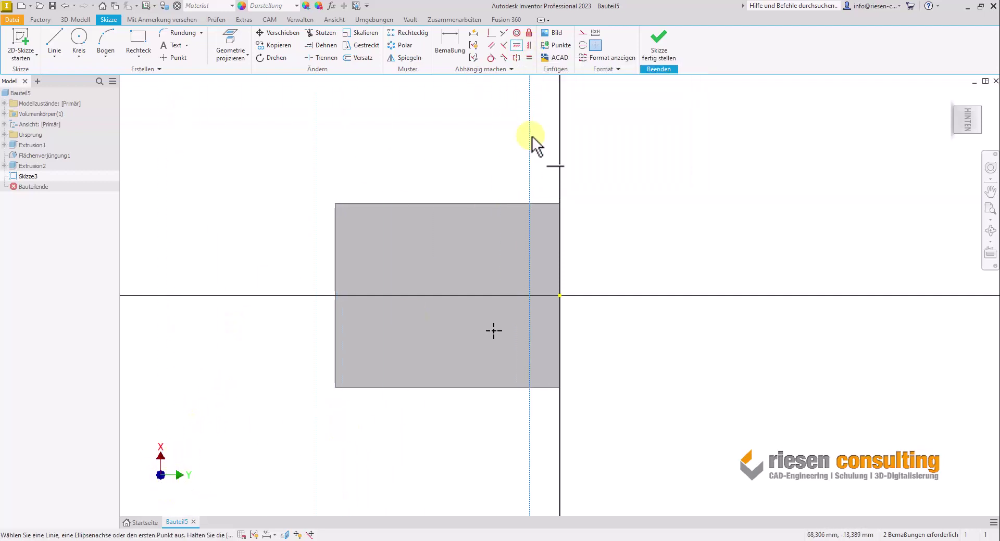
pyautogui.click(529, 46)
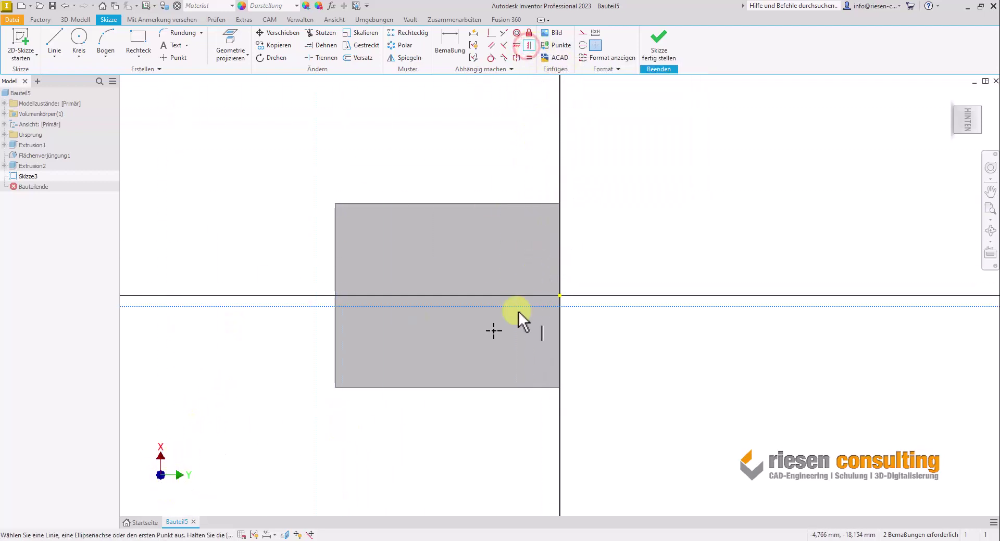
pyautogui.click(490, 334)
pyautogui.click(559, 295)
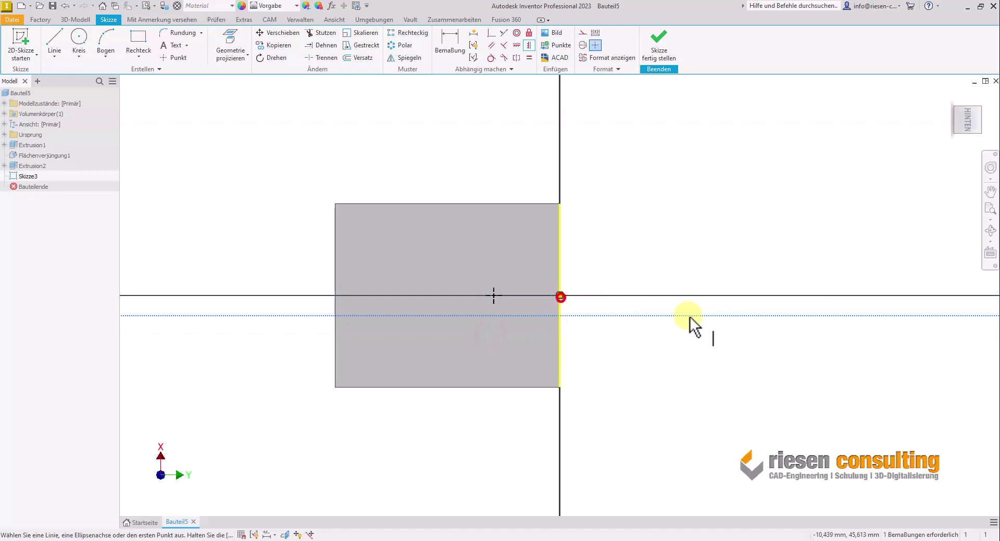
pyautogui.click(448, 37)
pyautogui.click(559, 234)
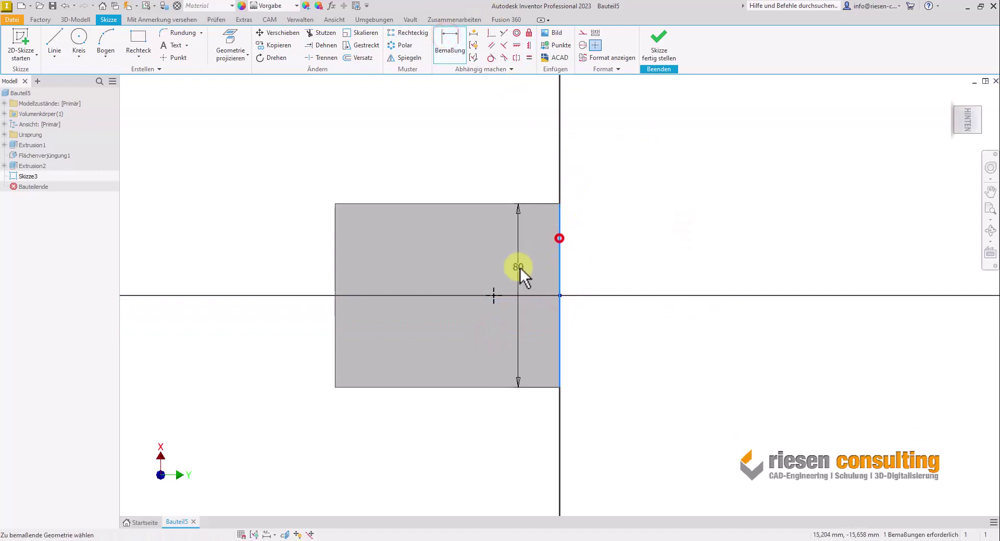
pyautogui.click(493, 300)
pyautogui.click(525, 166)
pyautogui.write('14')
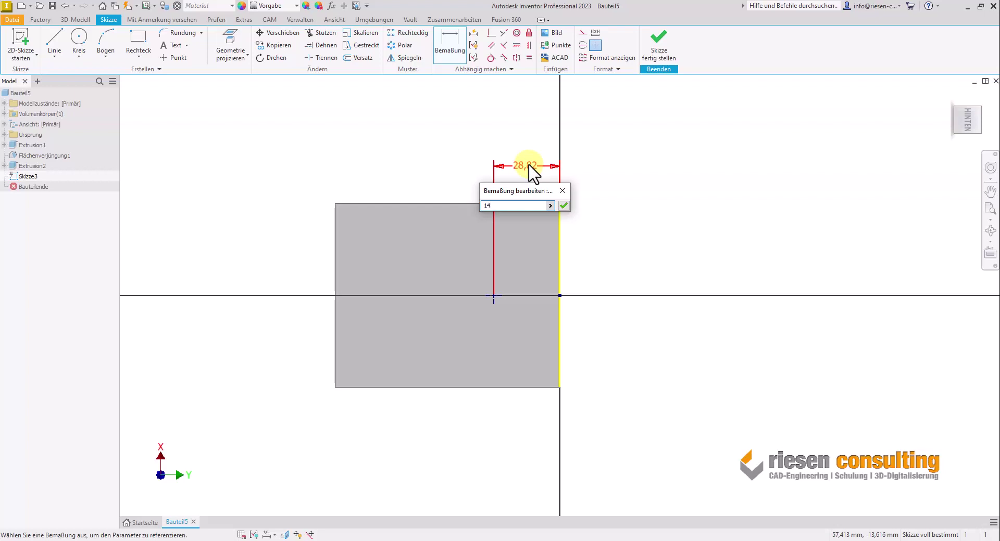
pyautogui.press('Return')
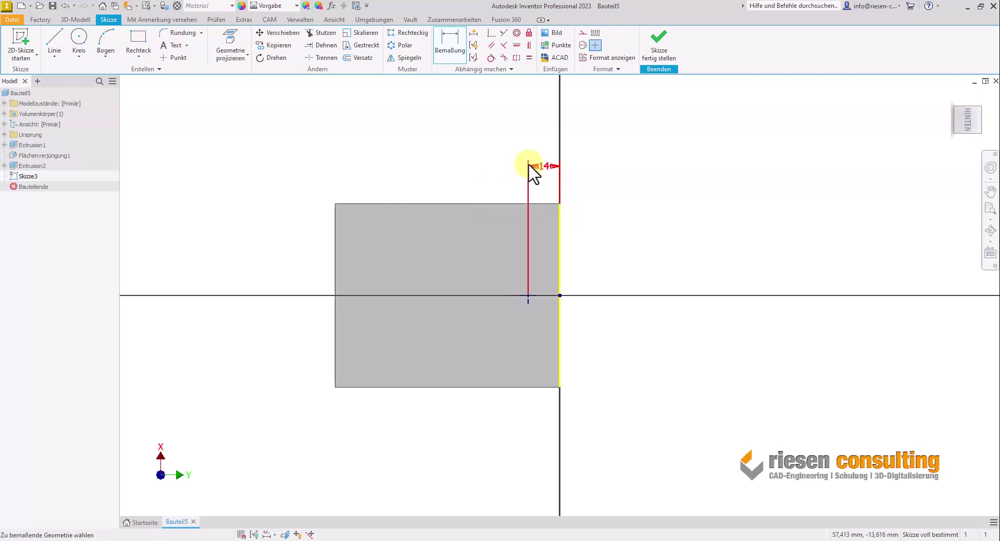
pyautogui.click(658, 44)
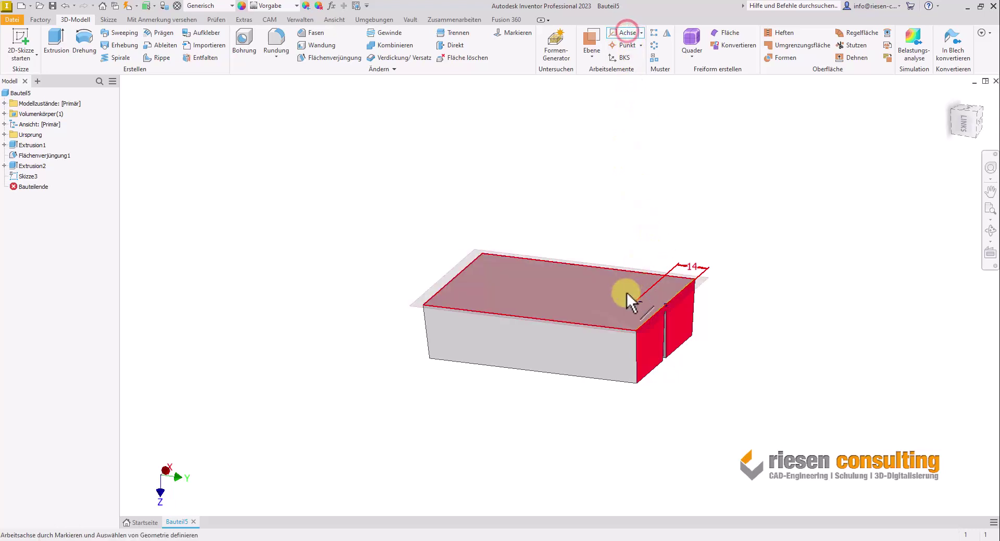
# - Create Arbeitsachse1 through the Skizze3 point, normal to the top face
pyautogui.click(617, 295)
pyautogui.click(637, 302)
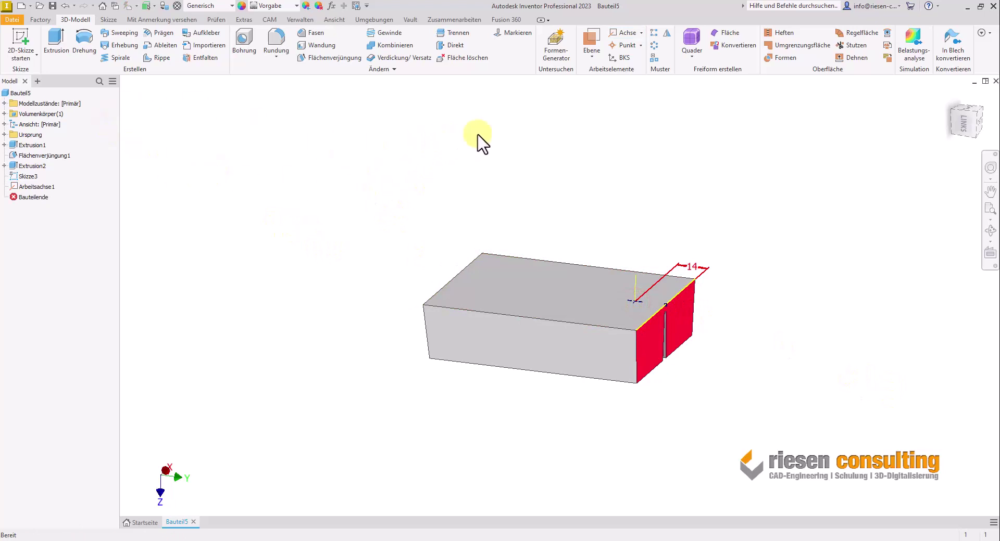
# - Circular-pattern the slot cut twice over 90° around Arbeitsachse1
pyautogui.click(654, 45)
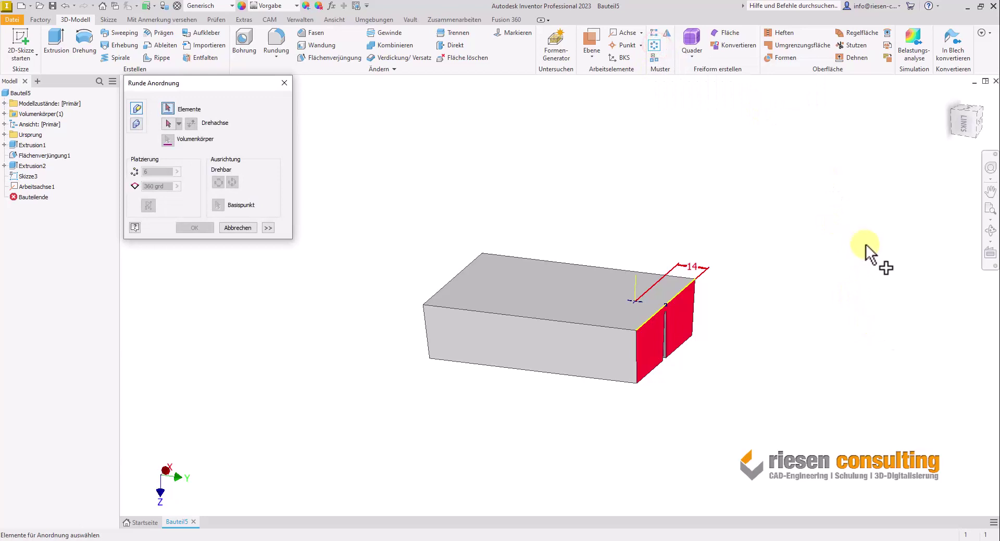
pyautogui.moveTo(747, 489)
pyautogui.keyDown('shift'); pyautogui.mouseDown(button='middle')
pyautogui.moveTo(736, 496)
pyautogui.moveTo(685, 433)
pyautogui.mouseUp(button='middle'); pyautogui.keyUp('shift')
pyautogui.scroll(-3, 677, 398)
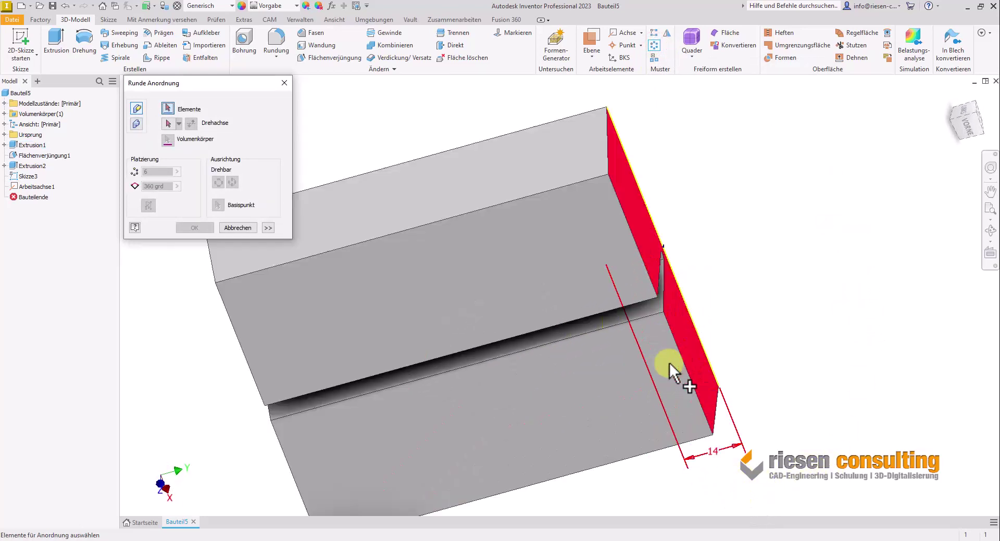
pyautogui.click(644, 312)
pyautogui.moveTo(891, 314)
pyautogui.keyDown('shift'); pyautogui.mouseDown(button='middle')
pyautogui.moveTo(854, 306)
pyautogui.moveTo(430, 489)
pyautogui.mouseUp(button='middle'); pyautogui.keyUp('shift')
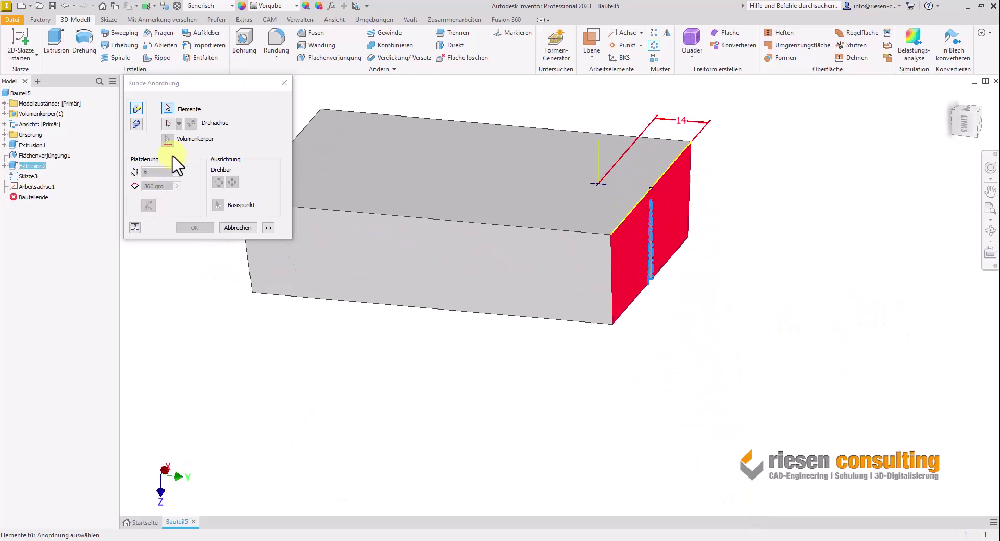
pyautogui.click(168, 124)
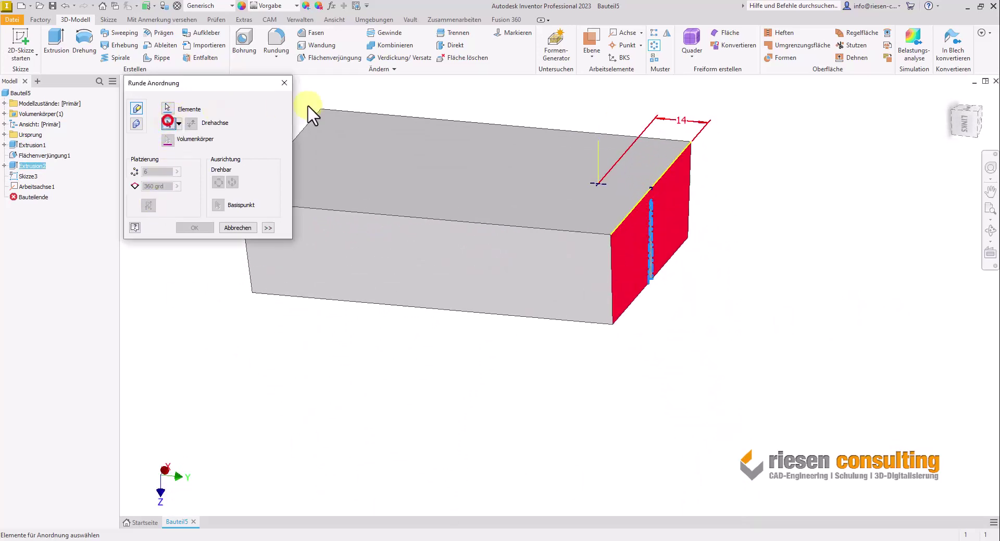
pyautogui.click(597, 159)
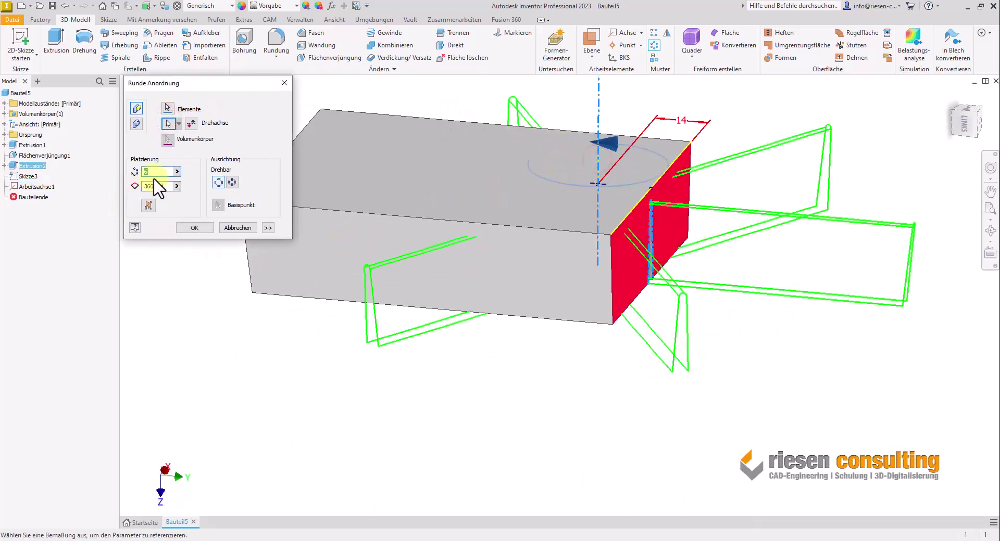
pyautogui.write('2')
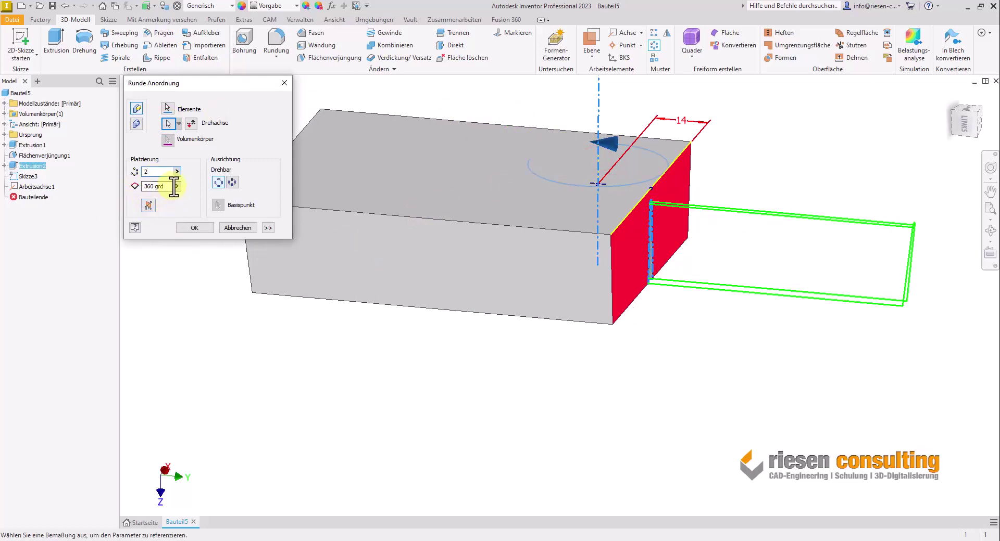
pyautogui.write('90')
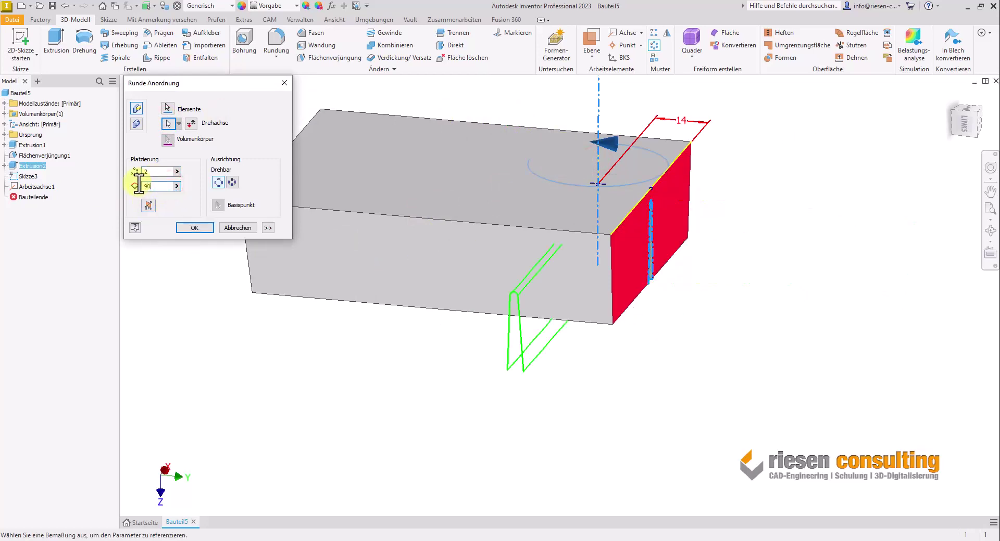
pyautogui.click(204, 227)
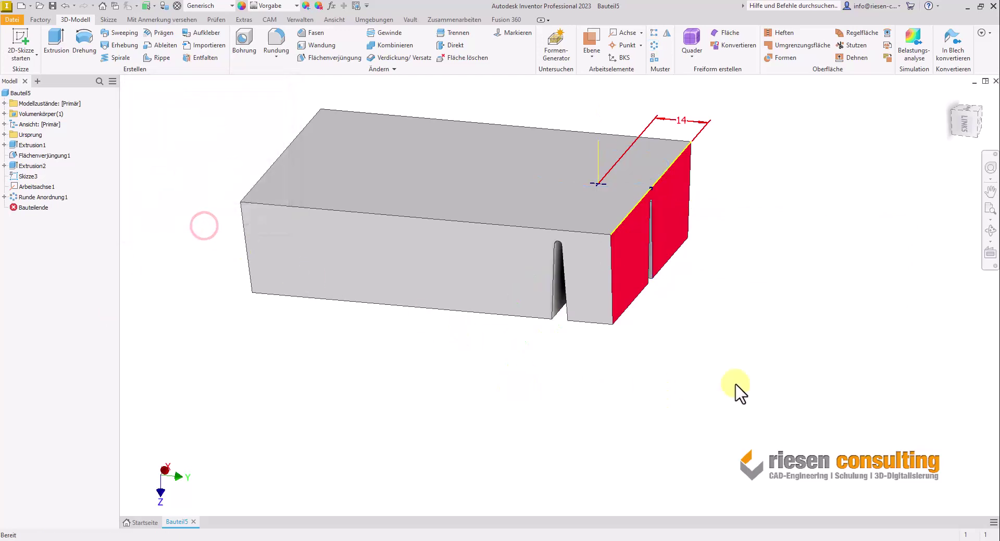
# - Hide Skizze3 and Arbeitsachse1, then orbit and zoom to inspect the slot from below
pyautogui.rightClick(29, 177)
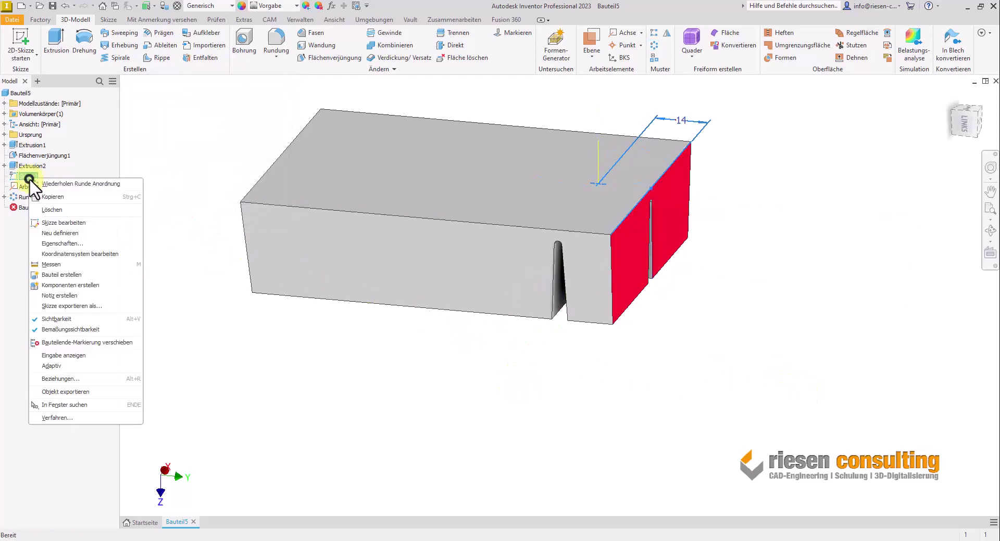
pyautogui.click(75, 319)
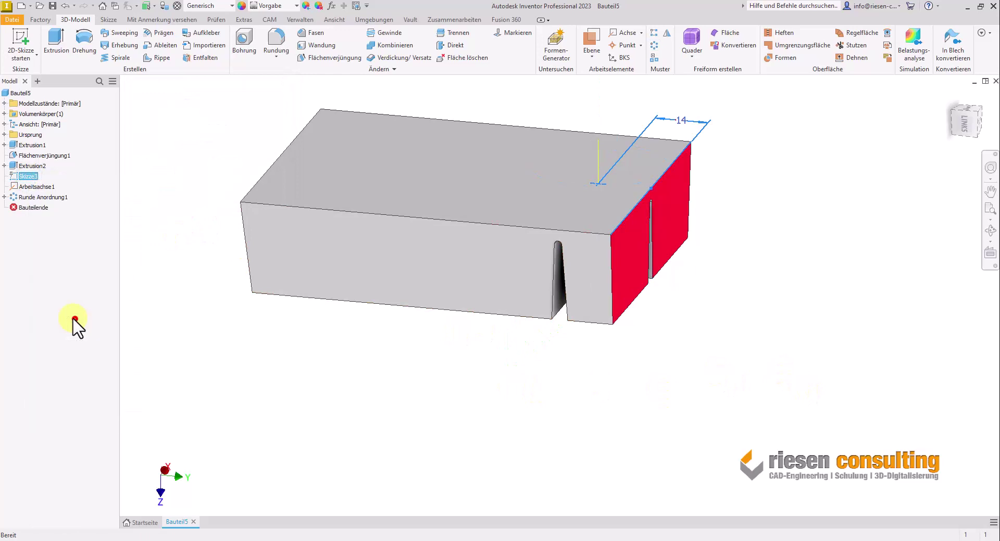
pyautogui.rightClick(33, 187)
pyautogui.click(79, 266)
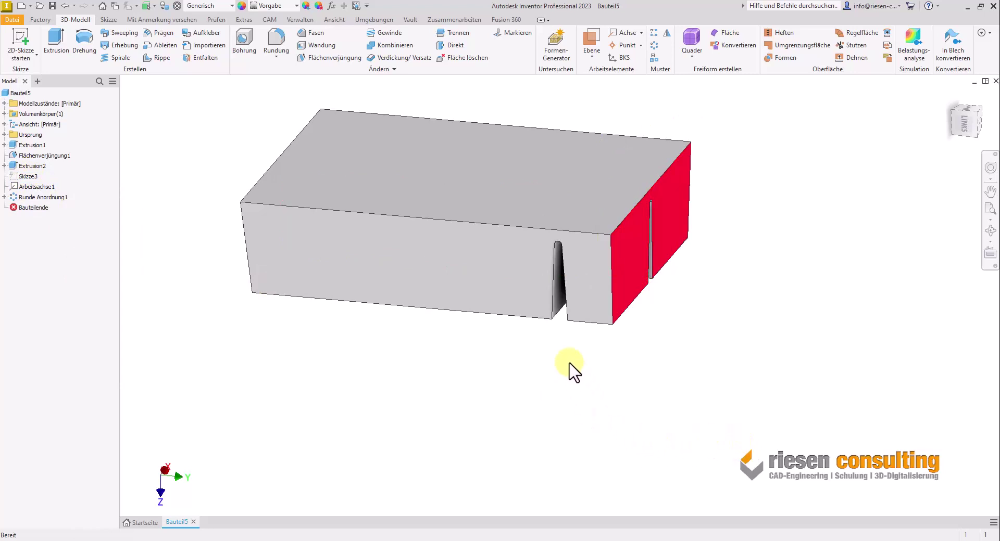
pyautogui.keyDown('shift'); pyautogui.moveTo(649, 359); pyautogui.dragTo(707, 449, button='middle'); pyautogui.keyUp('shift')
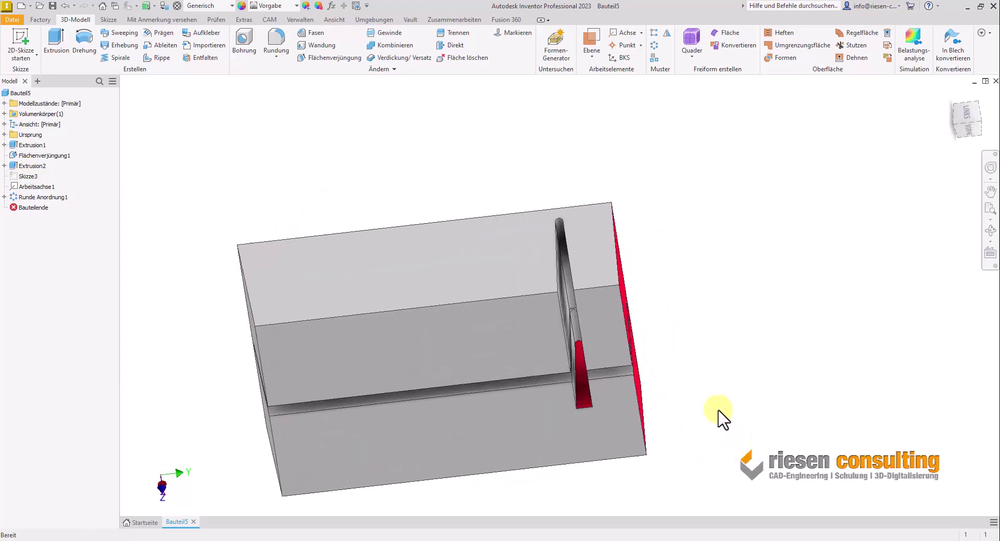
pyautogui.scroll(-3, 677, 442)
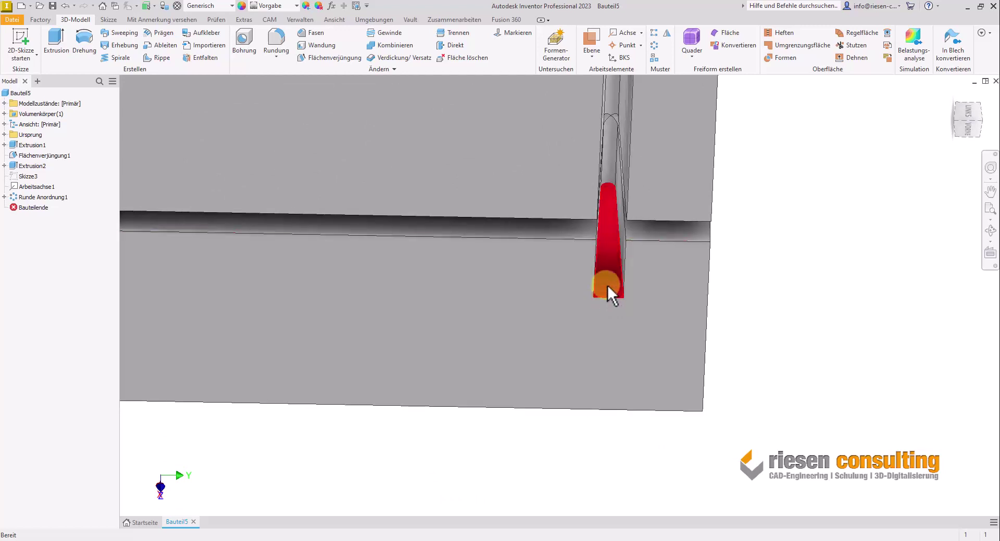
pyautogui.scroll(-5, 607, 394)
pyautogui.scroll(1, 583, 312)
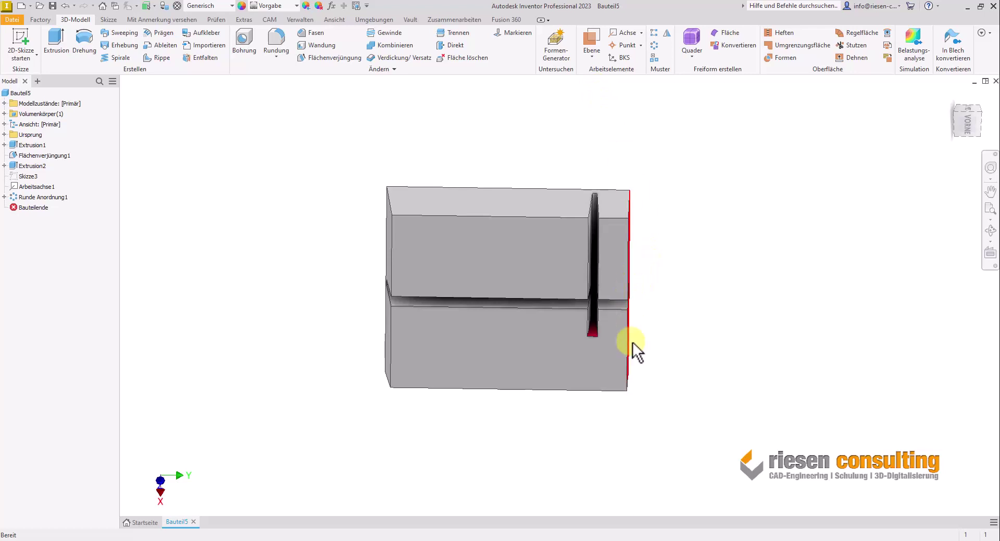
# - Delete the leftover face at the slot bottom with Fläche löschen, creating Fläche löschen1
pyautogui.click(467, 58)
pyautogui.press('F6')
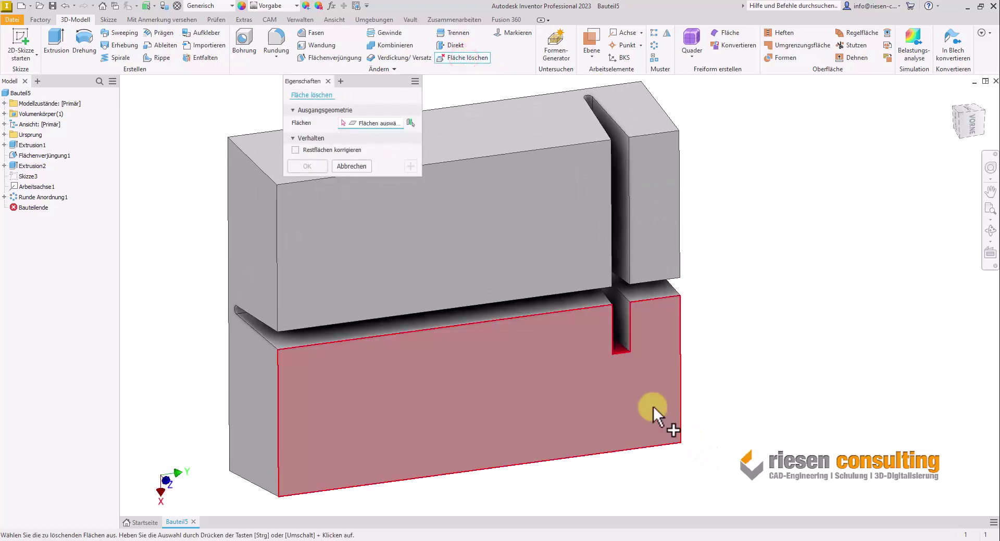
pyautogui.click(622, 347)
pyautogui.press('F5')
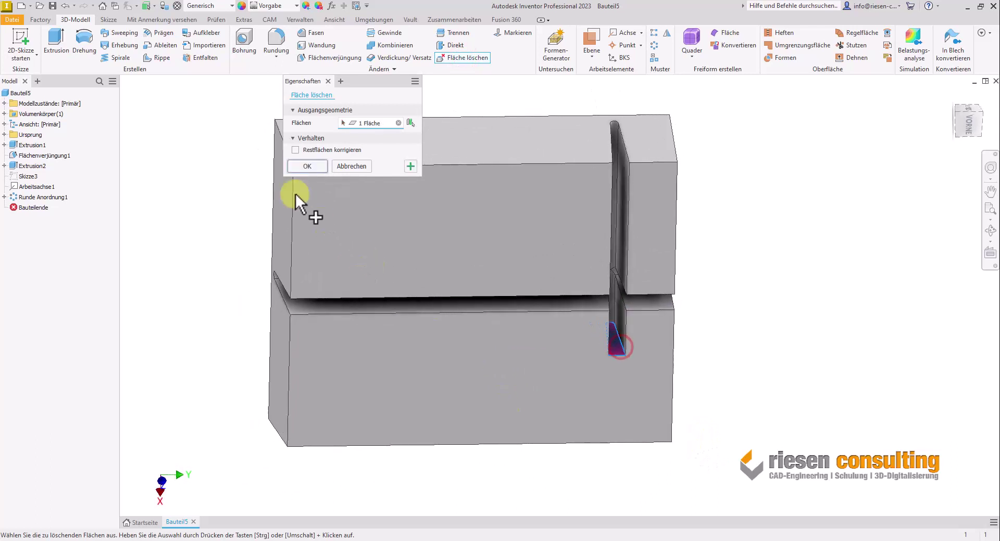
pyautogui.click(307, 166)
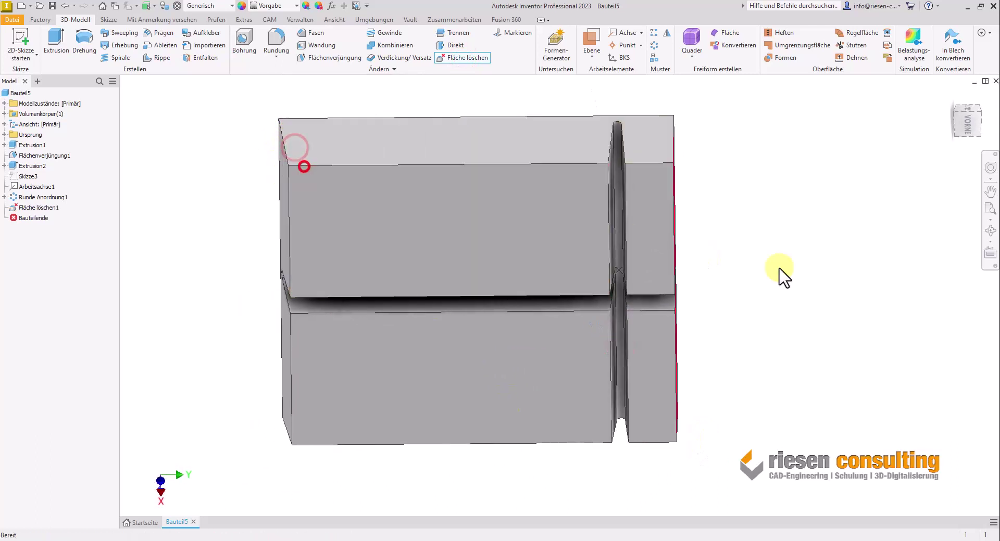
pyautogui.press('F5')
pyautogui.press('F5')
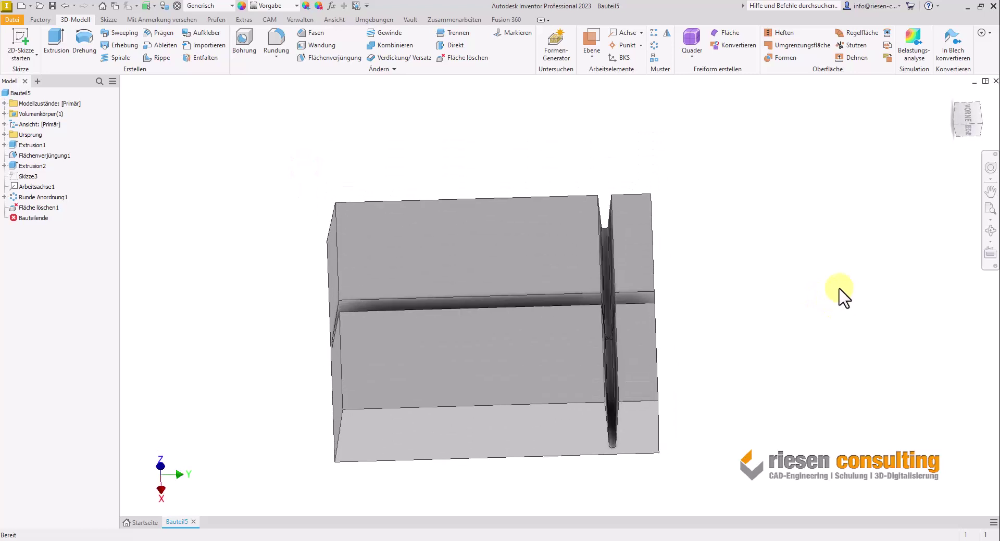
pyautogui.press('F5')
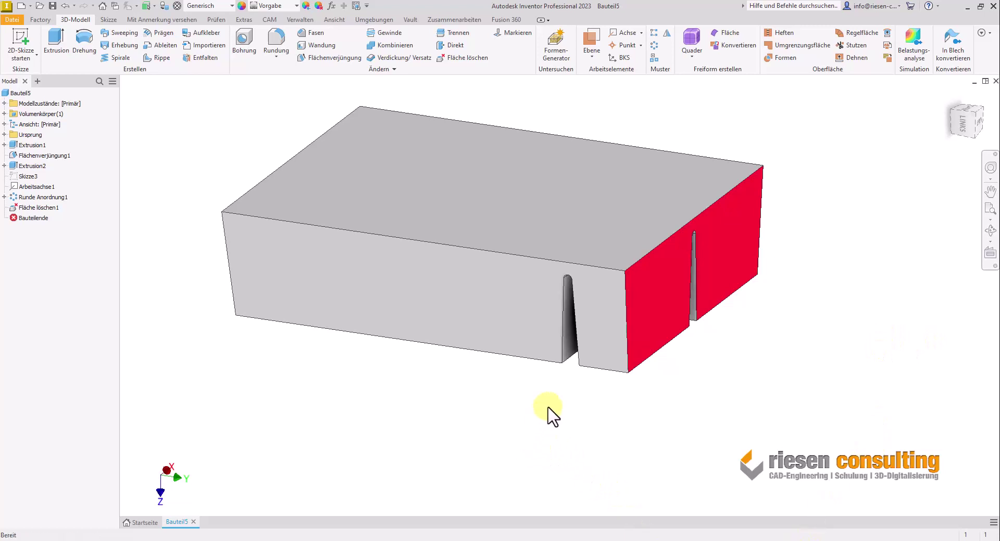
pyautogui.moveTo(791, 182); pyautogui.dragTo(836, 165, button='middle')
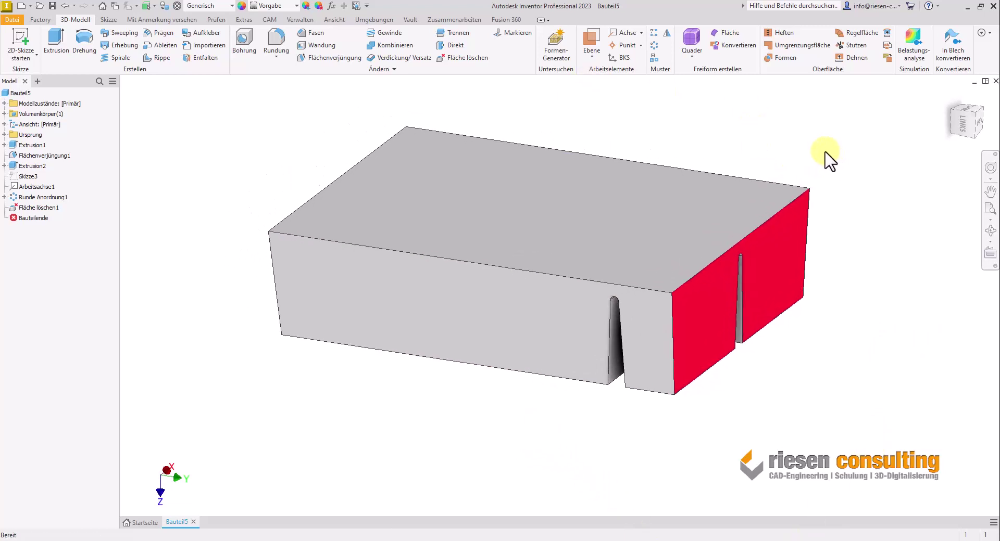
# - Start a rectangular pattern of Extrusion2, Runde Anordnung1 and Fläche löschen1
pyautogui.click(654, 35)
pyautogui.keyDown('shift'); pyautogui.moveTo(741, 467); pyautogui.dragTo(665, 479, button='middle'); pyautogui.keyUp('shift')
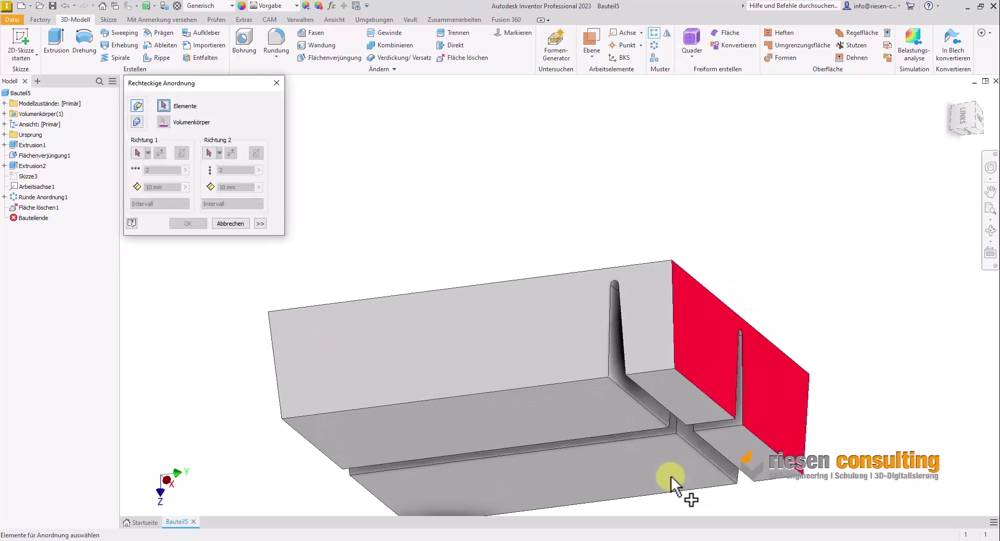
pyautogui.keyDown('shift'); pyautogui.click(49, 197); pyautogui.keyUp('shift')
pyautogui.keyDown('shift'); pyautogui.click(44, 207); pyautogui.keyUp('shift')
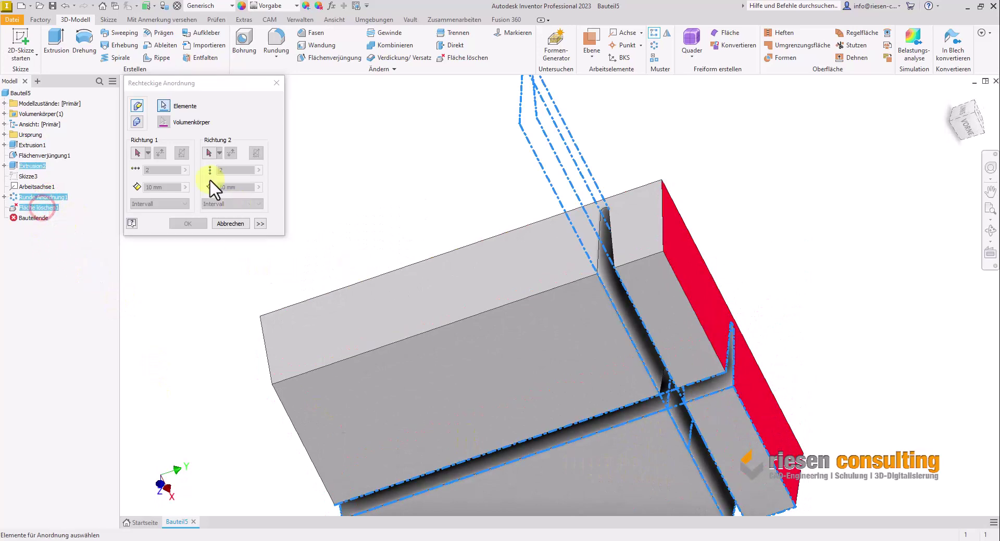
# - Pattern along the long top edge with 3 copies spaced 28 mm apart
pyautogui.click(138, 154)
pyautogui.keyDown('shift'); pyautogui.moveTo(395, 171); pyautogui.dragTo(508, 255, button='middle'); pyautogui.keyUp('shift')
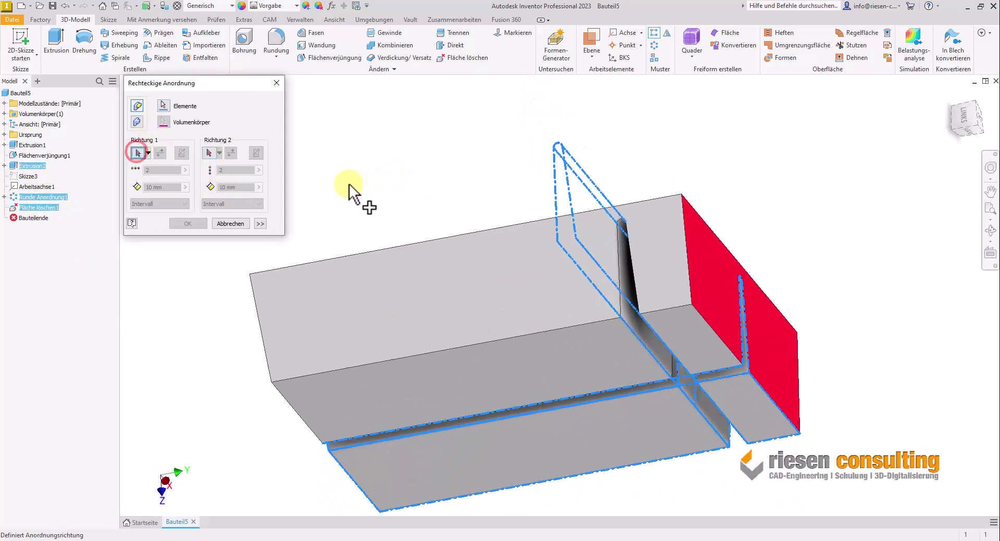
pyautogui.click(508, 254)
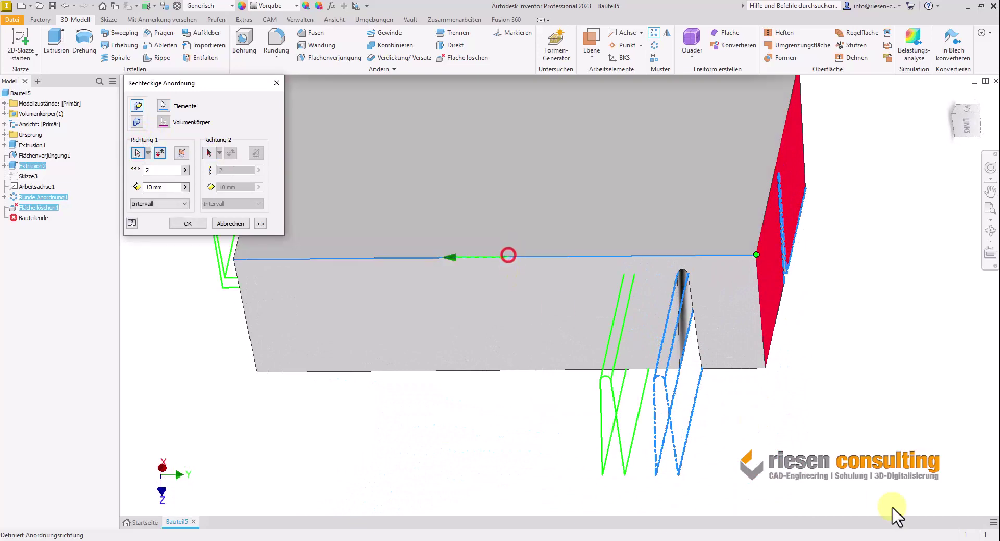
pyautogui.click(158, 169)
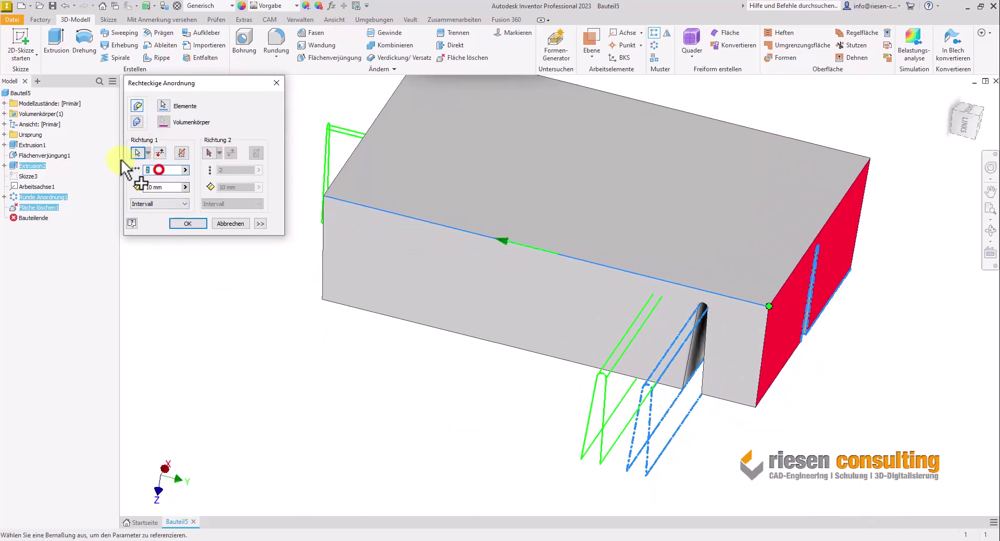
pyautogui.write('3')
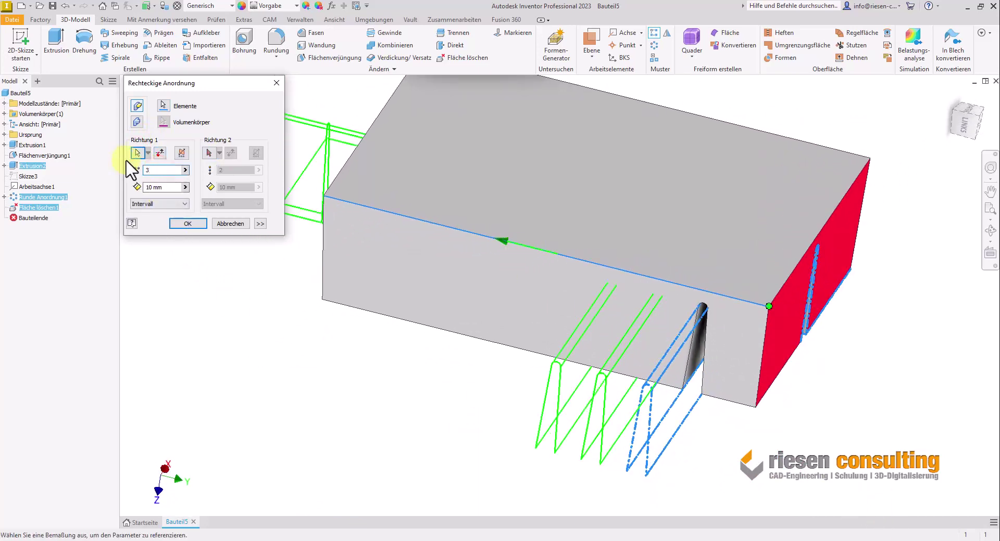
pyautogui.write('2')
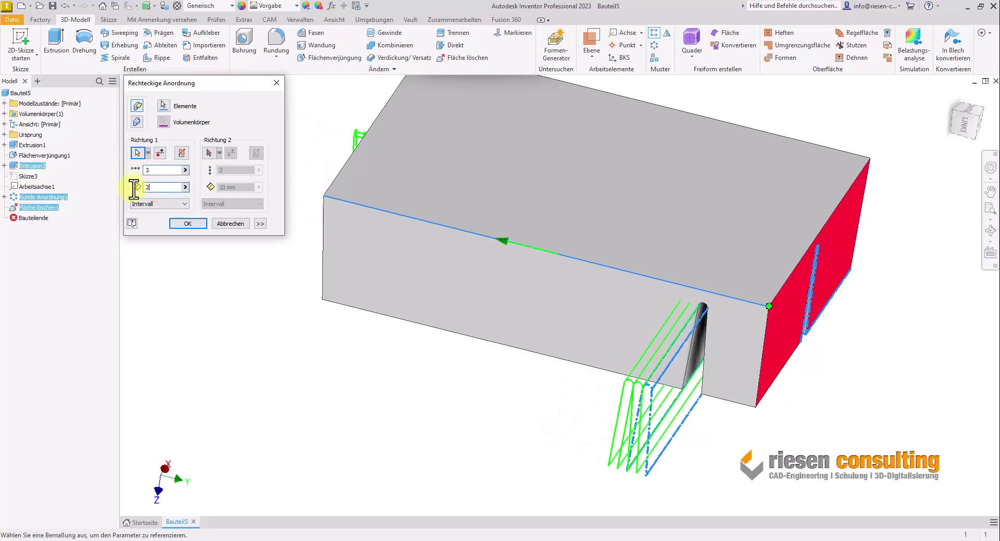
pyautogui.write('8')
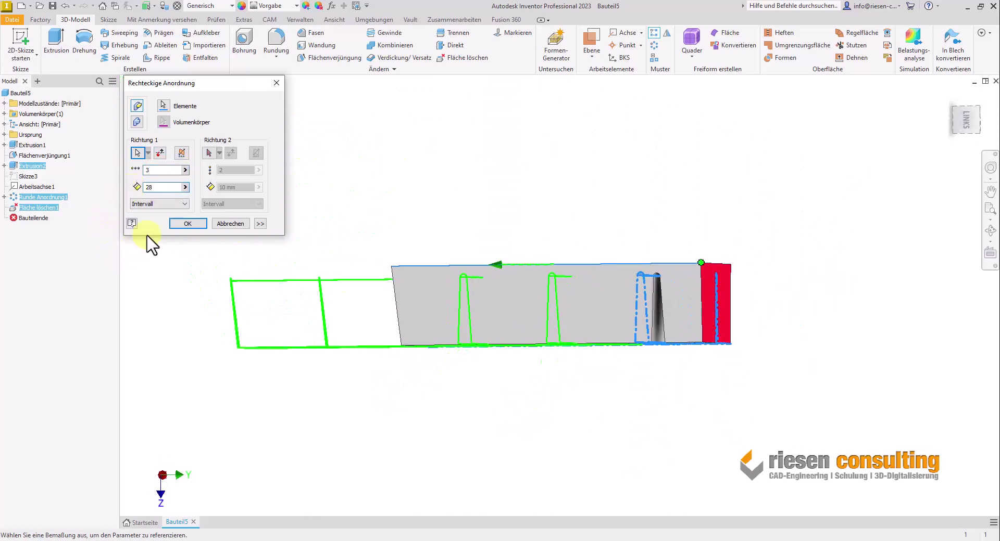
pyautogui.click(186, 225)
pyautogui.press('F6')
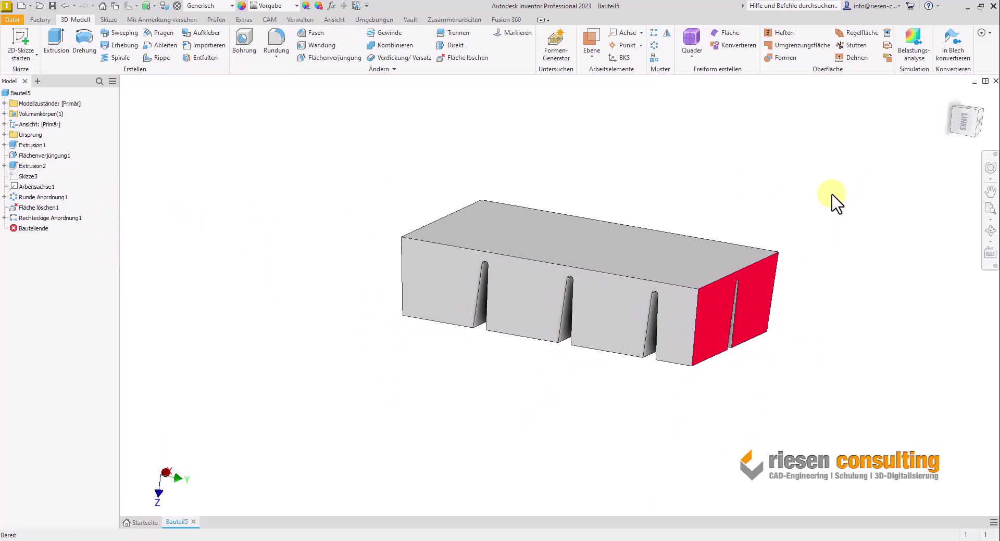
pyautogui.keyDown('shift'); pyautogui.moveTo(864, 210); pyautogui.dragTo(885, 222, button='middle'); pyautogui.keyUp('shift')
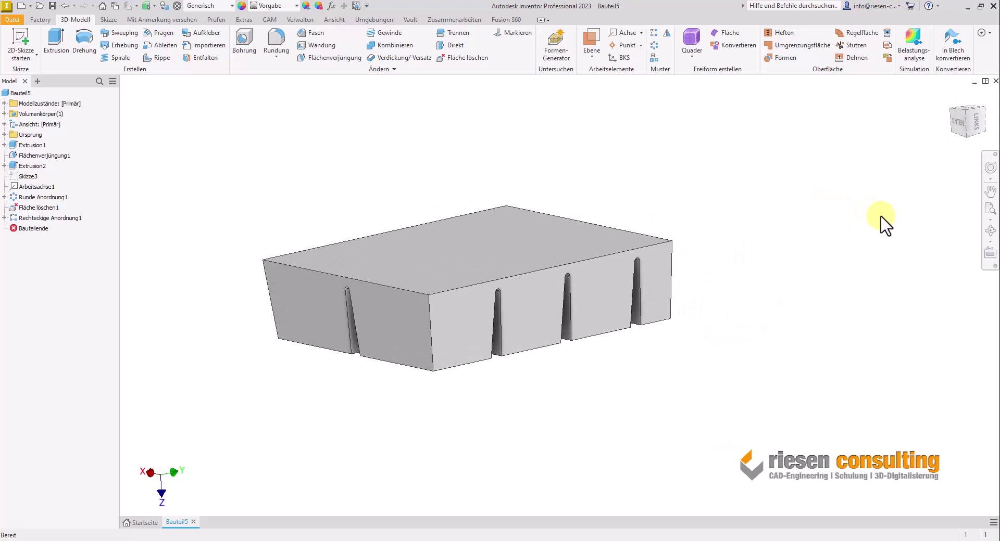
# - Fillet the two vertical corner edges of the block with a 10 mm radius
pyautogui.click(430, 339)
pyautogui.press('f')
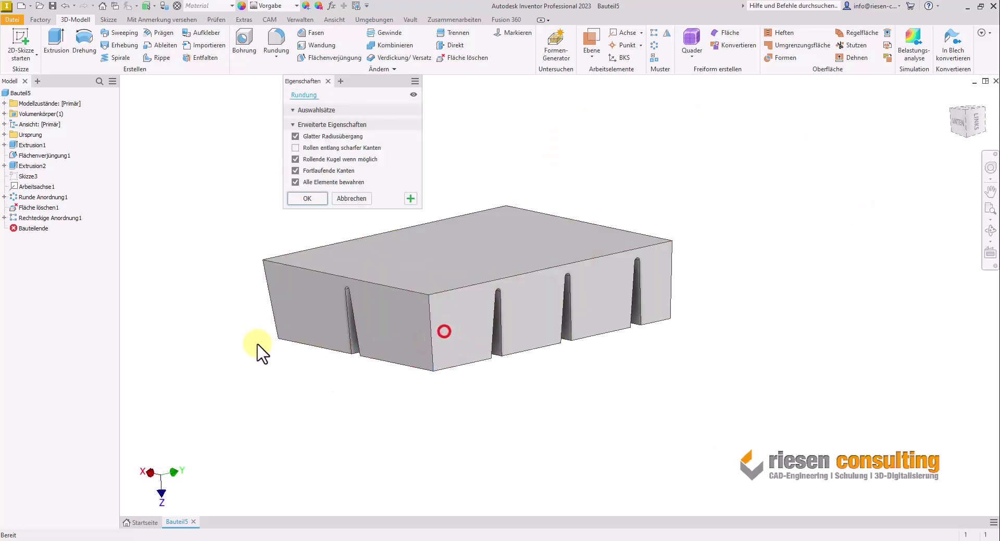
pyautogui.click(273, 313)
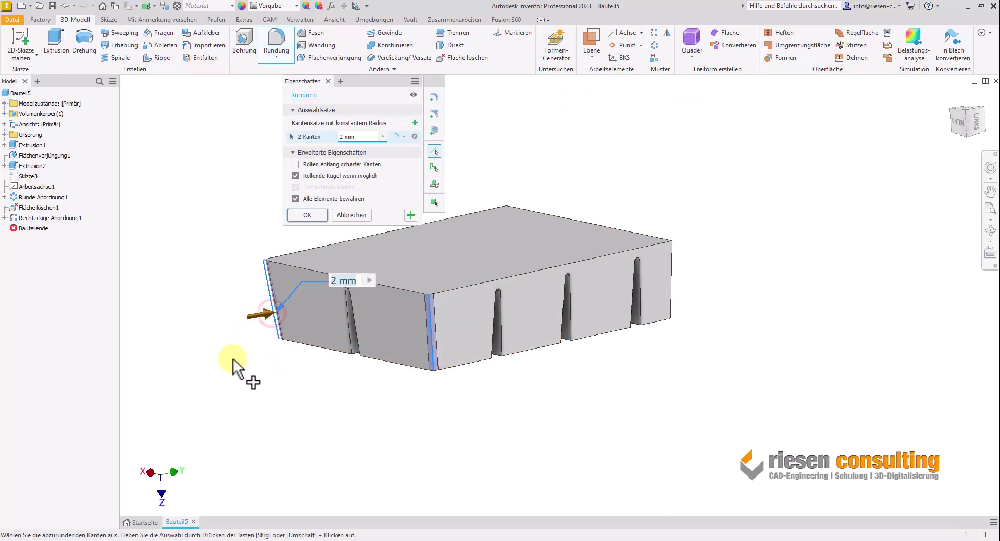
pyautogui.write('10')
pyautogui.press('Return')
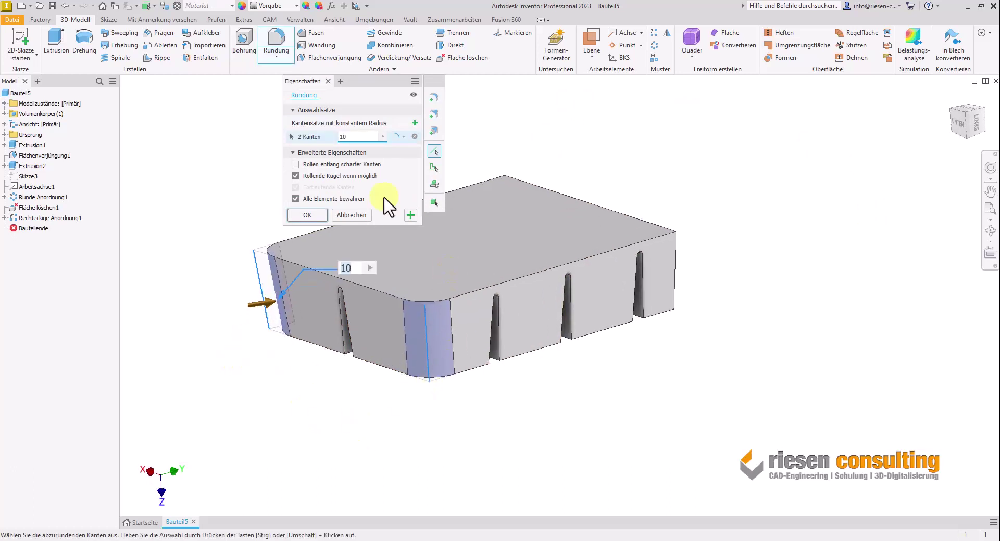
pyautogui.click(301, 214)
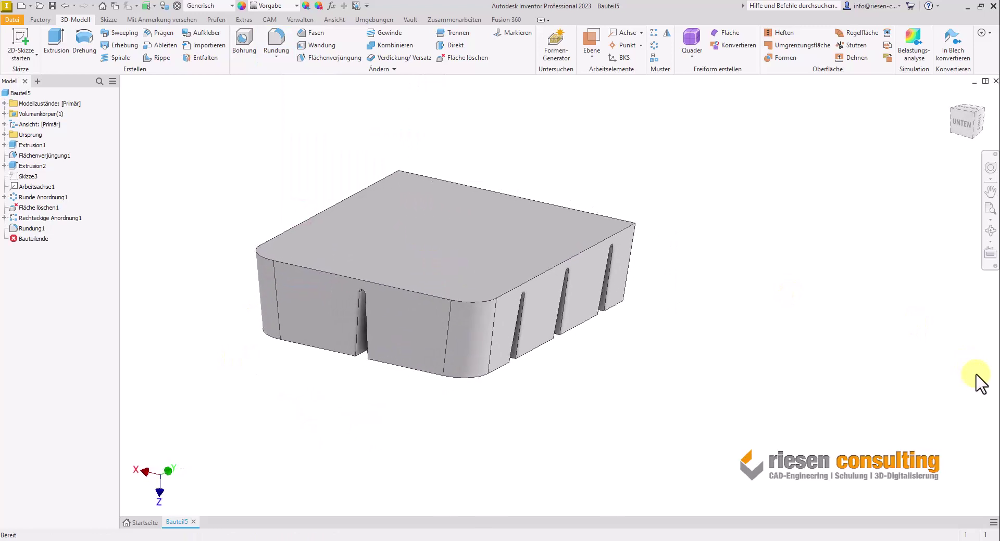
# - Reopen Rundung1 and reapply it unchanged, then view the block from above
pyautogui.doubleClick(15, 228)
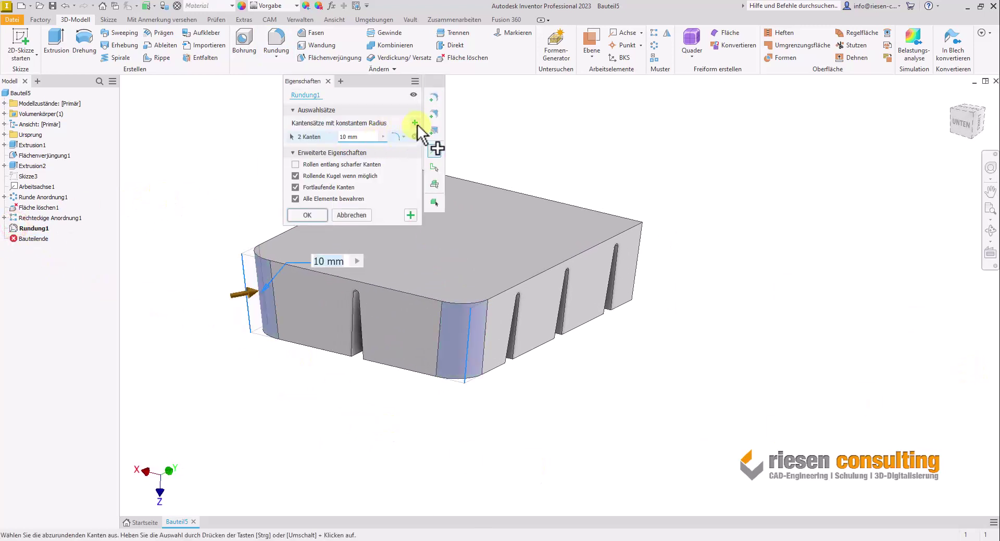
pyautogui.click(308, 215)
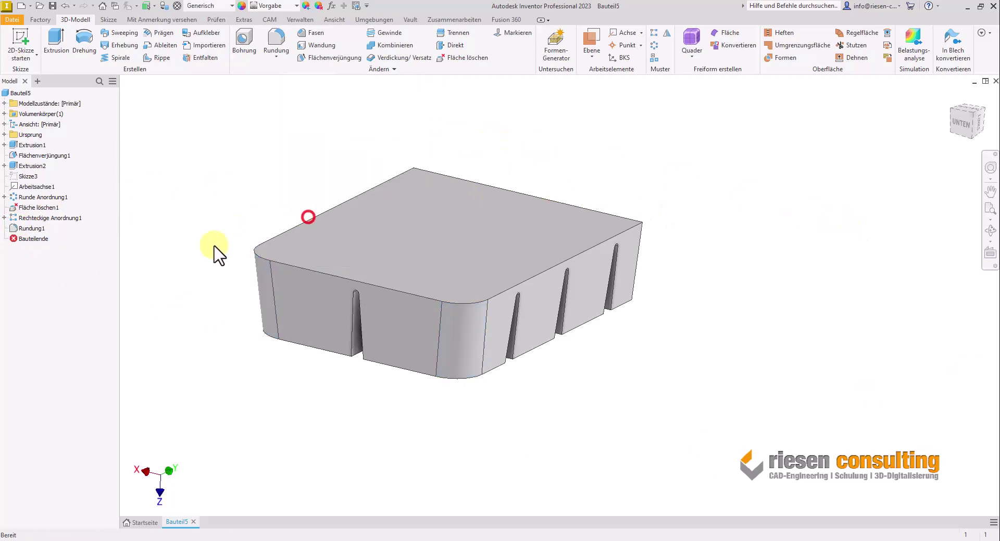
pyautogui.click(756, 349)
pyautogui.moveTo(766, 373)
pyautogui.keyDown('shift'); pyautogui.mouseDown(button='middle')
pyautogui.moveTo(778, 377)
pyautogui.moveTo(773, 393)
pyautogui.moveTo(563, 443)
pyautogui.moveTo(574, 409)
pyautogui.mouseUp(button='middle'); pyautogui.keyUp('shift')
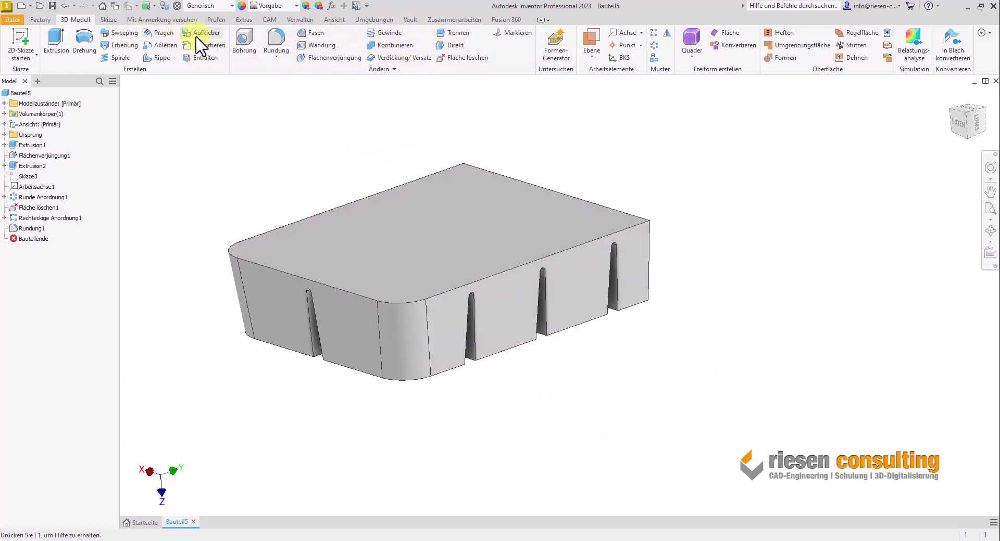
# - Start a 2 mm fillet and select the edges of four slots
pyautogui.click(276, 40)
pyautogui.scroll(-1, 612, 317)
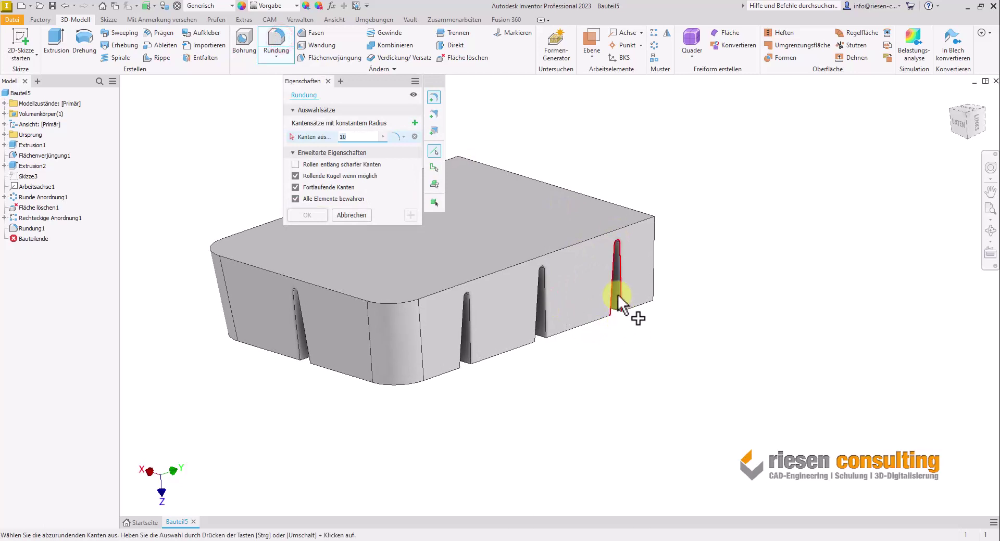
pyautogui.click(616, 296)
pyautogui.click(544, 312)
pyautogui.write('2')
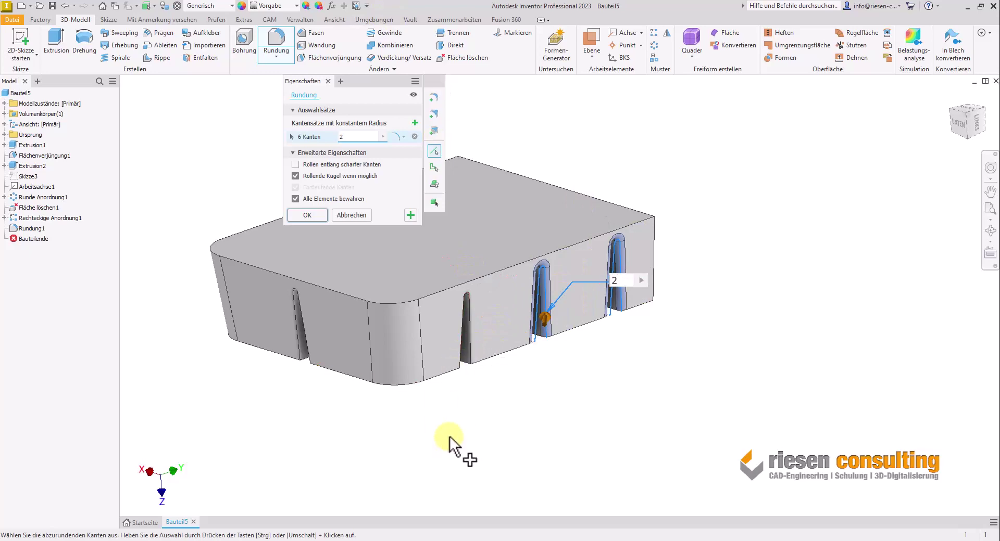
pyautogui.click(470, 348)
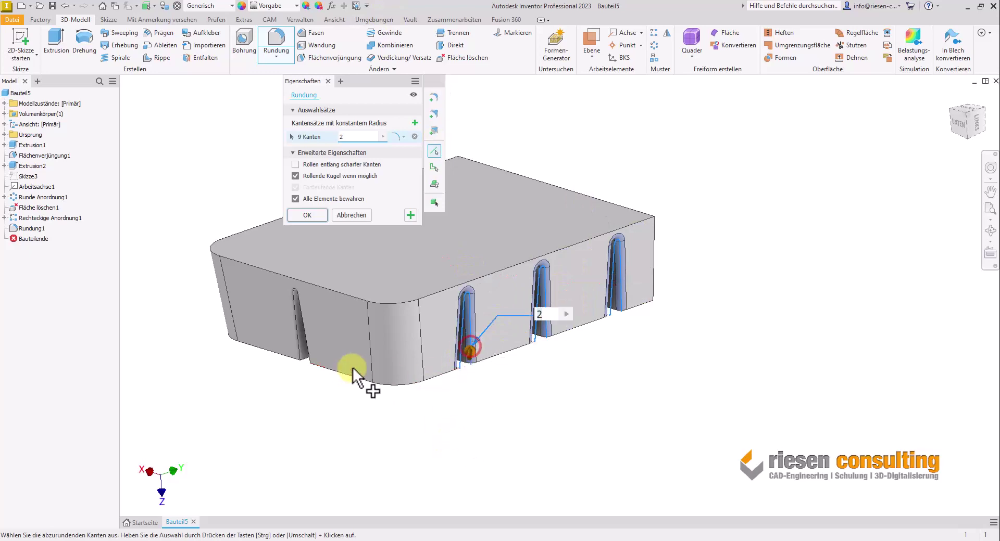
pyautogui.click(312, 359)
pyautogui.moveTo(602, 464)
pyautogui.keyDown('shift'); pyautogui.mouseDown(button='middle')
pyautogui.moveTo(753, 423)
pyautogui.moveTo(675, 312)
pyautogui.mouseUp(button='middle'); pyautogui.keyUp('shift')
pyautogui.scroll(5, 848, 479)
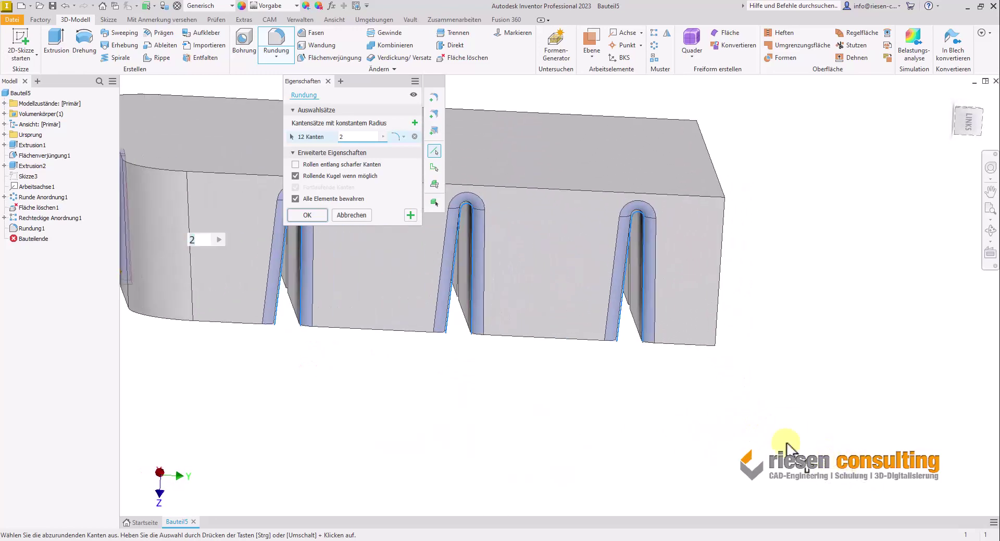
pyautogui.moveTo(848, 480)
pyautogui.keyDown('shift'); pyautogui.mouseDown(button='middle')
pyautogui.moveTo(793, 454)
pyautogui.moveTo(713, 446)
pyautogui.moveTo(630, 421)
pyautogui.mouseUp(button='middle'); pyautogui.keyUp('shift')
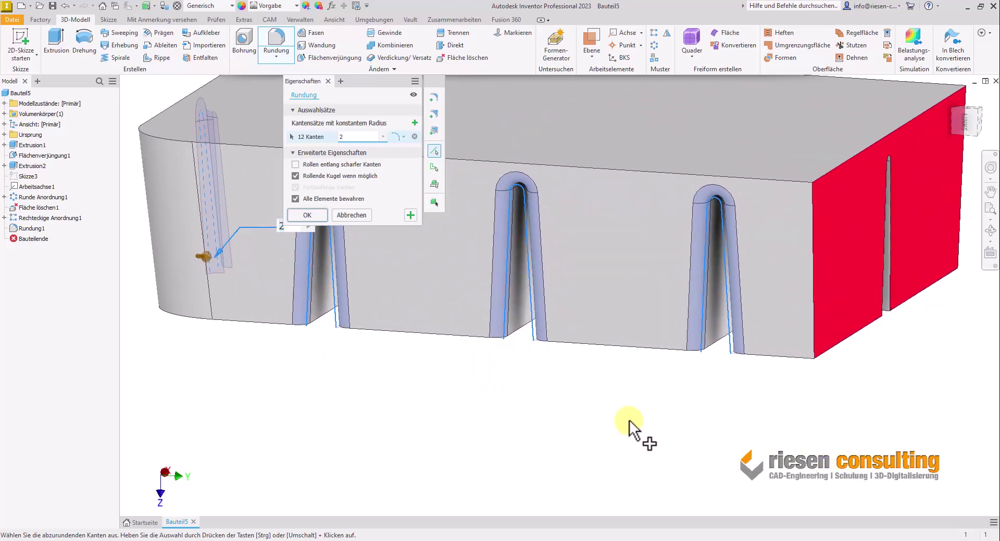
# - Add the four bottom edges between the slots to the 2 mm fillet
pyautogui.click(648, 349)
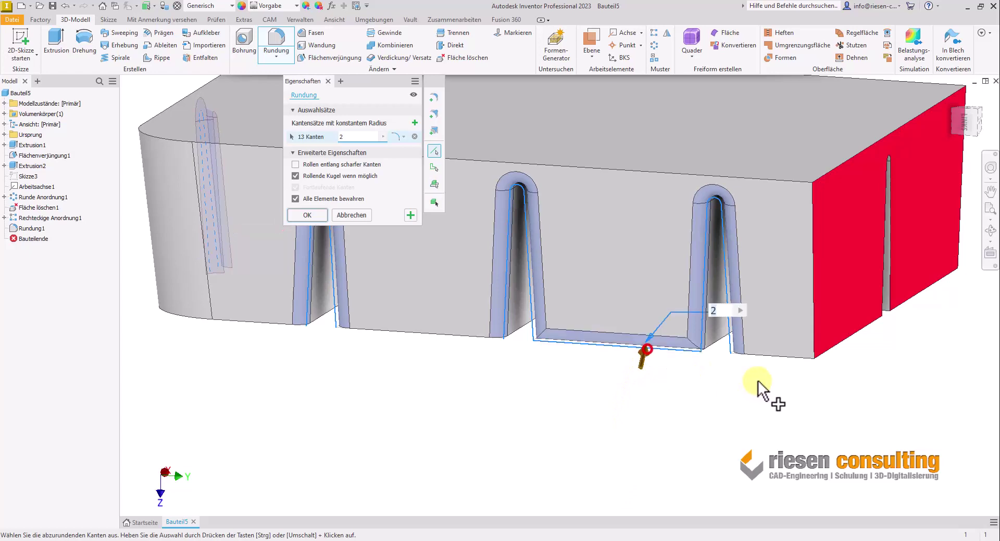
pyautogui.click(775, 360)
pyautogui.click(437, 336)
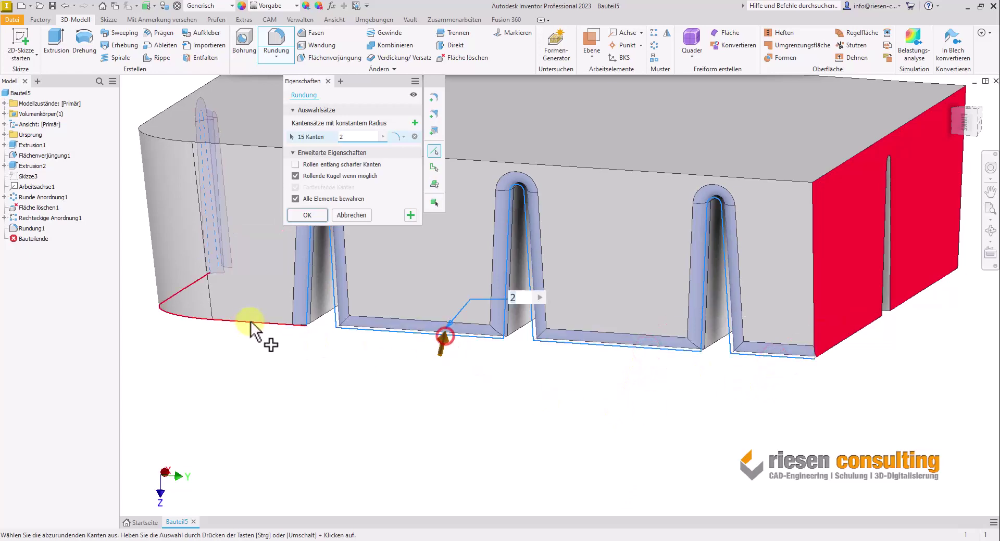
pyautogui.click(250, 321)
pyautogui.moveTo(427, 421)
pyautogui.keyDown('shift'); pyautogui.mouseDown(button='middle')
pyautogui.moveTo(413, 457)
pyautogui.moveTo(512, 405)
pyautogui.mouseUp(button='middle'); pyautogui.keyUp('shift')
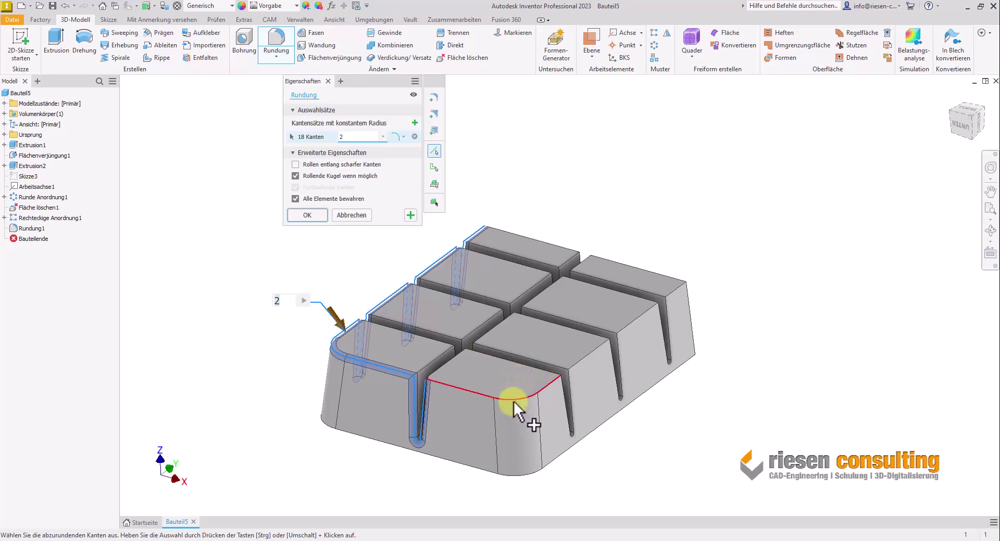
# - Add the compartment groove edge loops to the 2 mm fillet
pyautogui.click(513, 401)
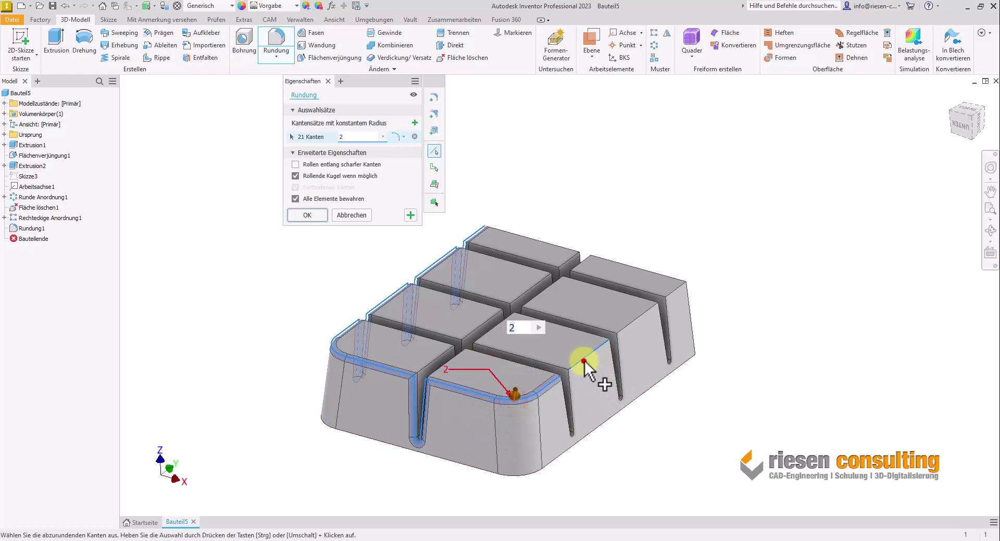
pyautogui.click(574, 395)
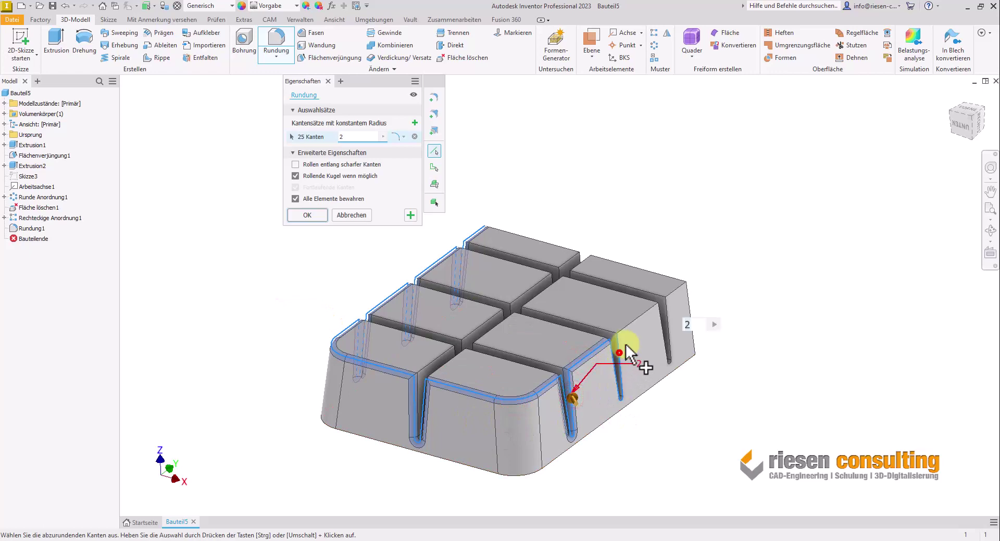
pyautogui.click(619, 354)
pyautogui.click(674, 291)
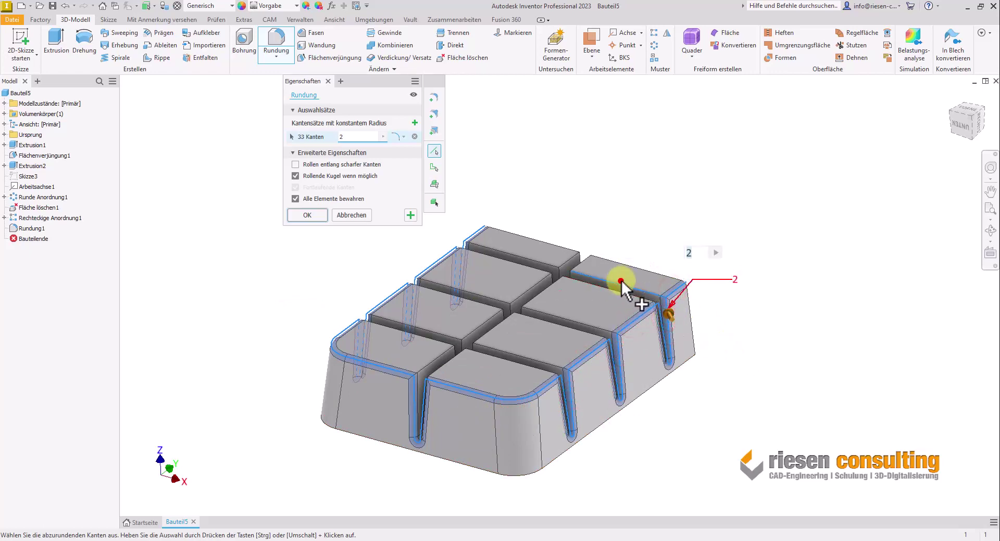
pyautogui.click(587, 322)
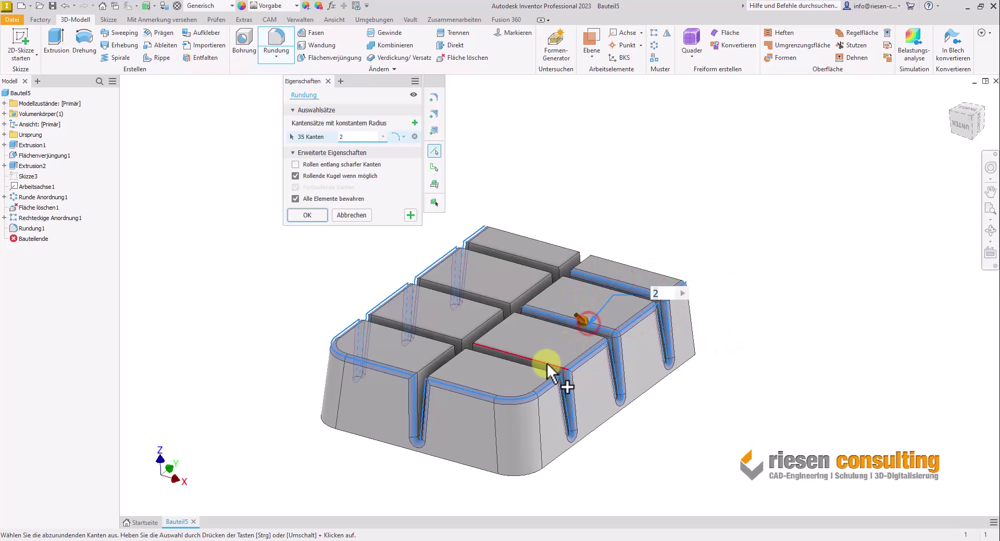
pyautogui.click(547, 366)
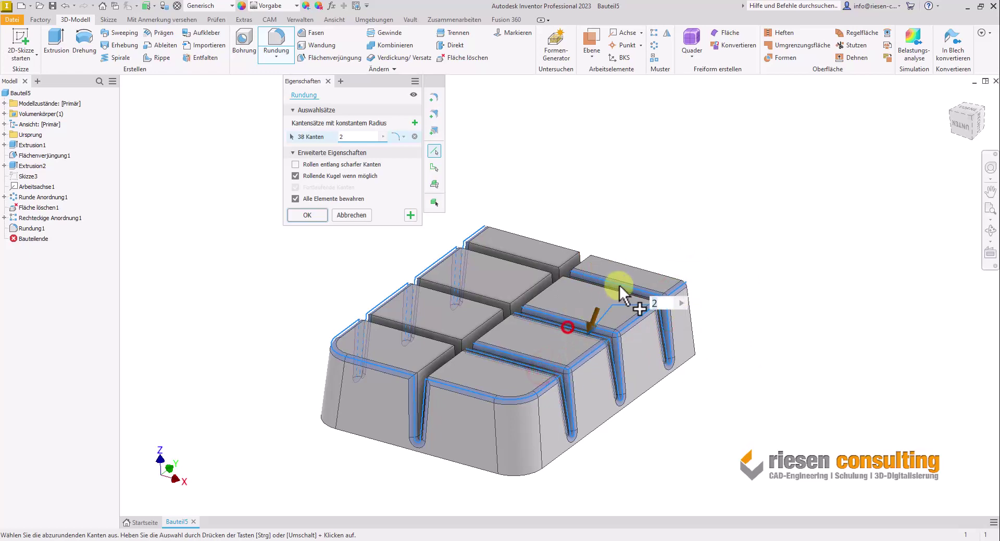
# - Add the back top edges and the left groove edges to the fillet
pyautogui.click(580, 262)
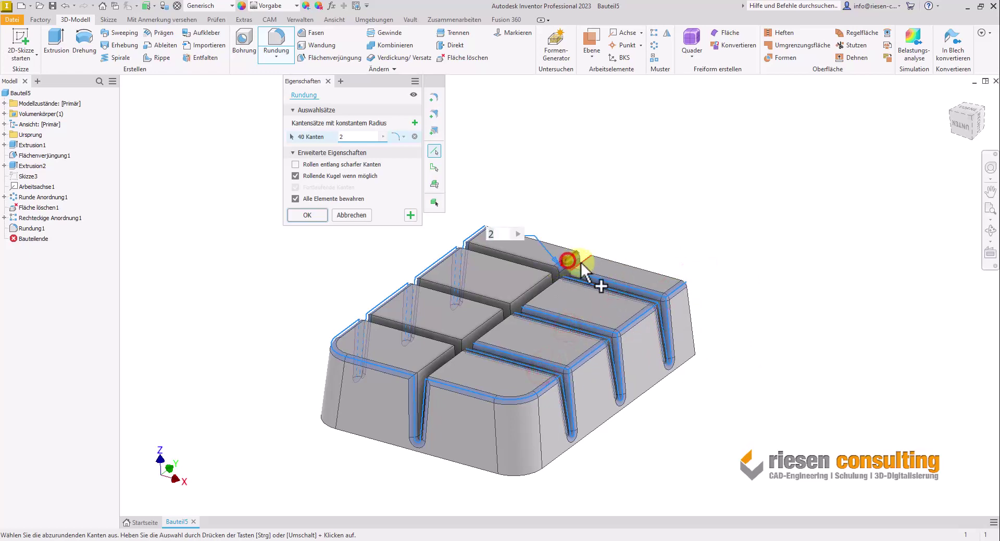
pyautogui.click(549, 265)
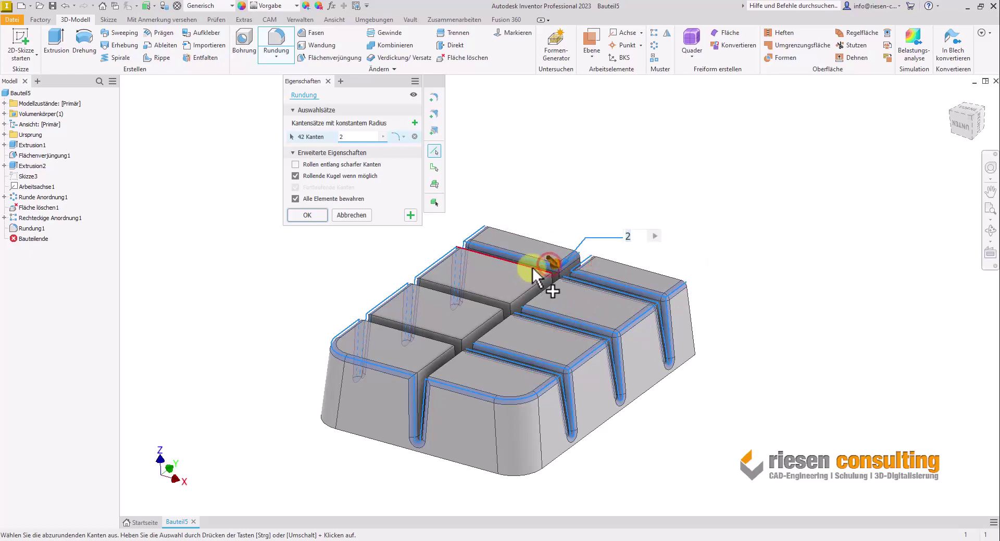
pyautogui.click(533, 269)
pyautogui.click(494, 302)
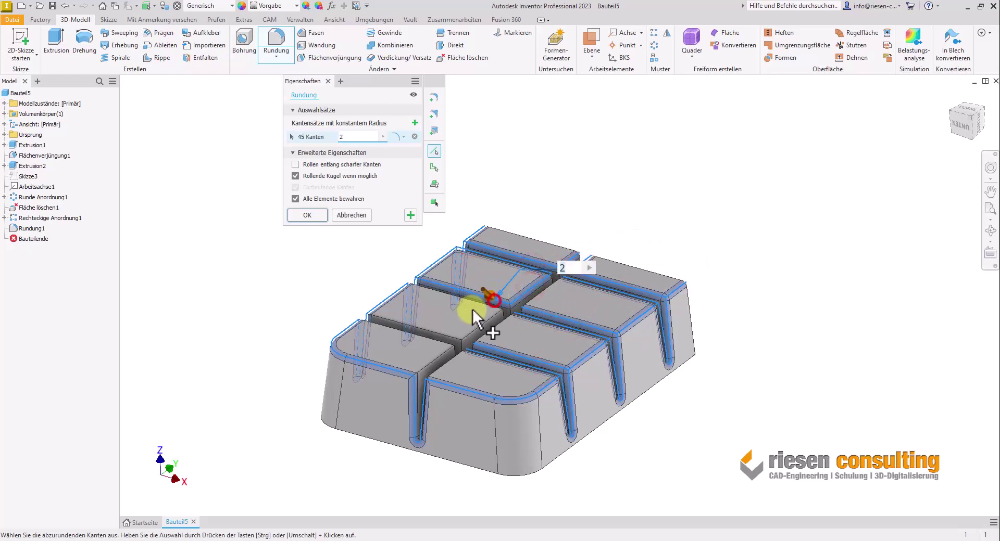
pyautogui.click(486, 306)
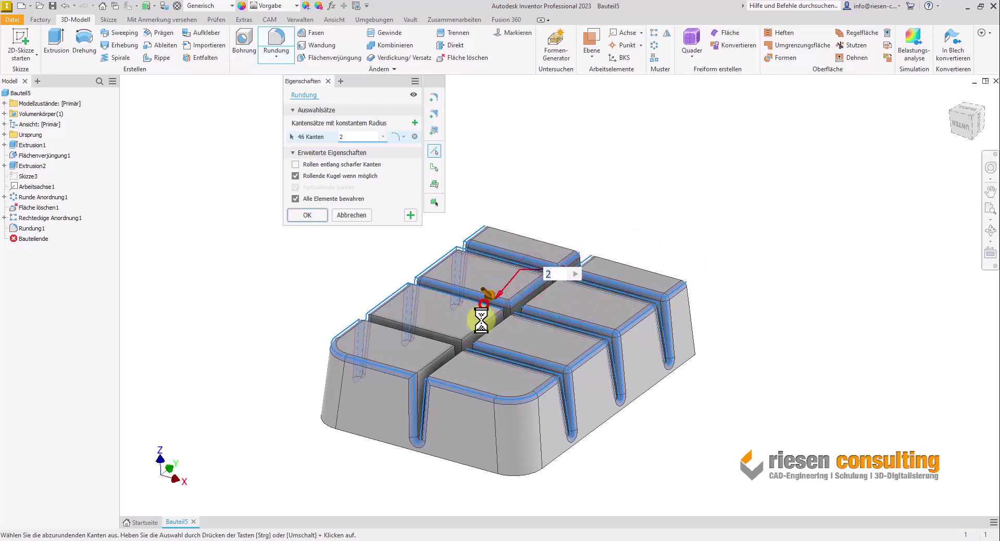
pyautogui.click(447, 338)
pyautogui.click(440, 348)
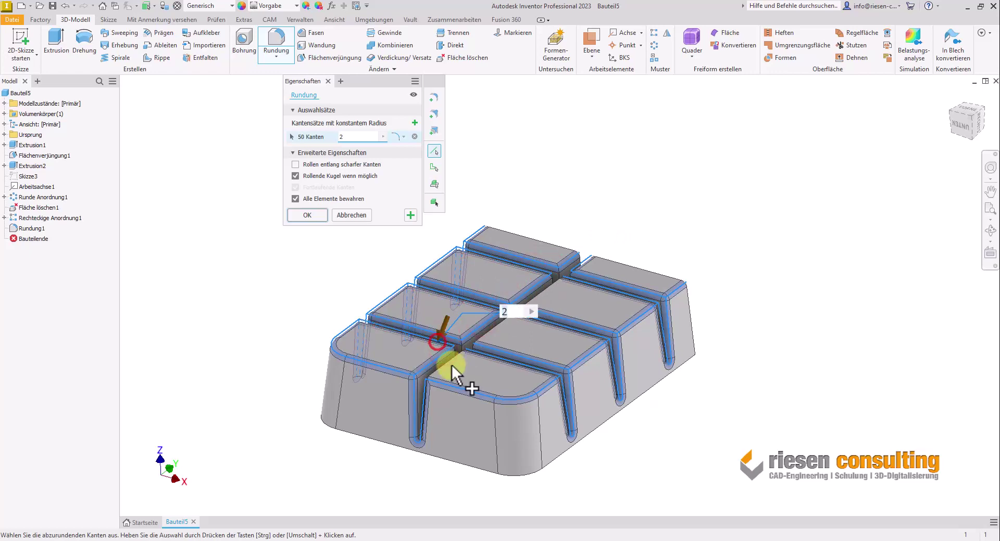
pyautogui.click(451, 366)
# - Add the remaining front groove edges and apply Rundung2 on 53 edges
pyautogui.moveTo(854, 431)
pyautogui.keyDown('shift'); pyautogui.mouseDown(button='middle')
pyautogui.moveTo(837, 415)
pyautogui.moveTo(843, 423)
pyautogui.mouseUp(button='middle'); pyautogui.keyUp('shift')
pyautogui.scroll(2, 843, 423)
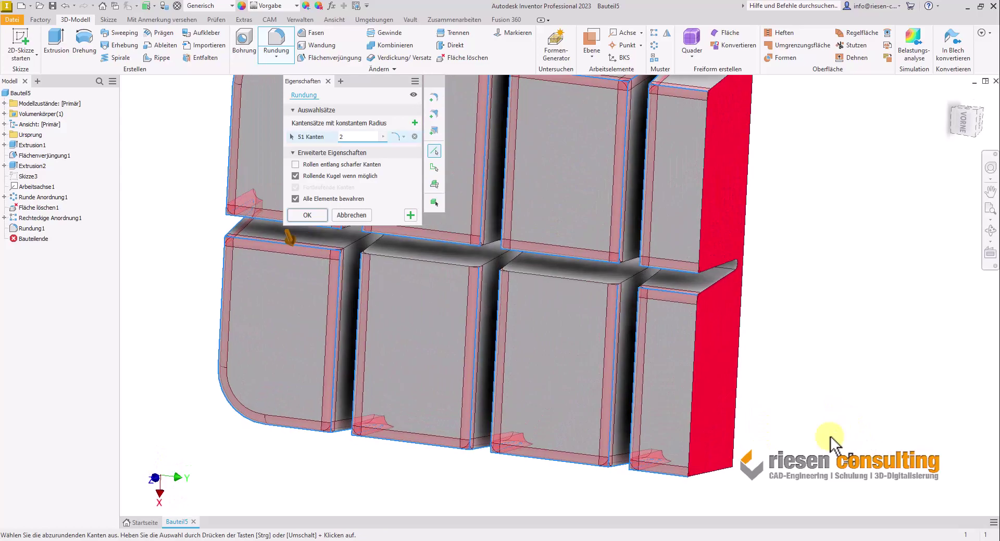
pyautogui.click(456, 267)
pyautogui.click(543, 279)
pyautogui.moveTo(748, 333)
pyautogui.keyDown('shift'); pyautogui.mouseDown(button='middle')
pyautogui.moveTo(975, 401)
pyautogui.moveTo(930, 388)
pyautogui.mouseUp(button='middle'); pyautogui.keyUp('shift')
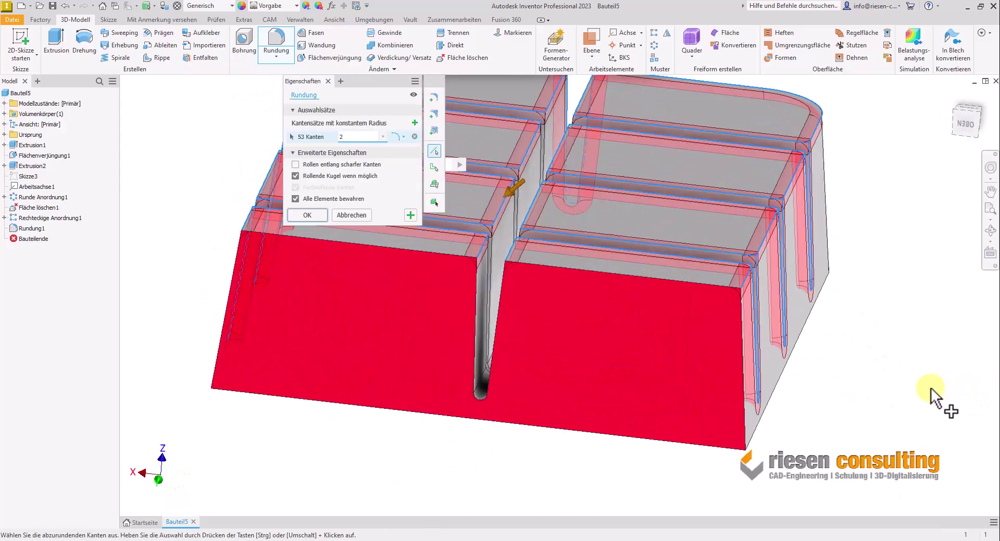
pyautogui.press('F6')
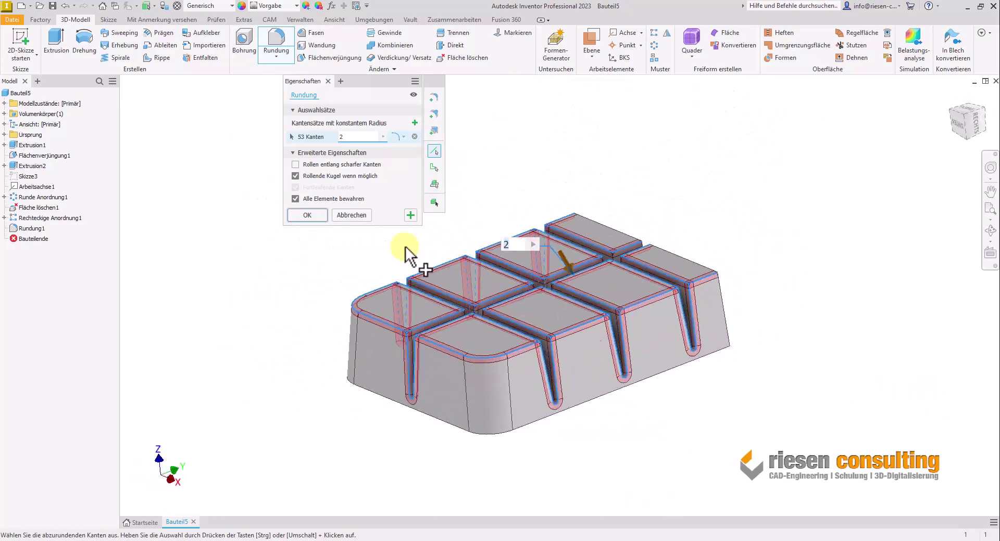
pyautogui.click(321, 215)
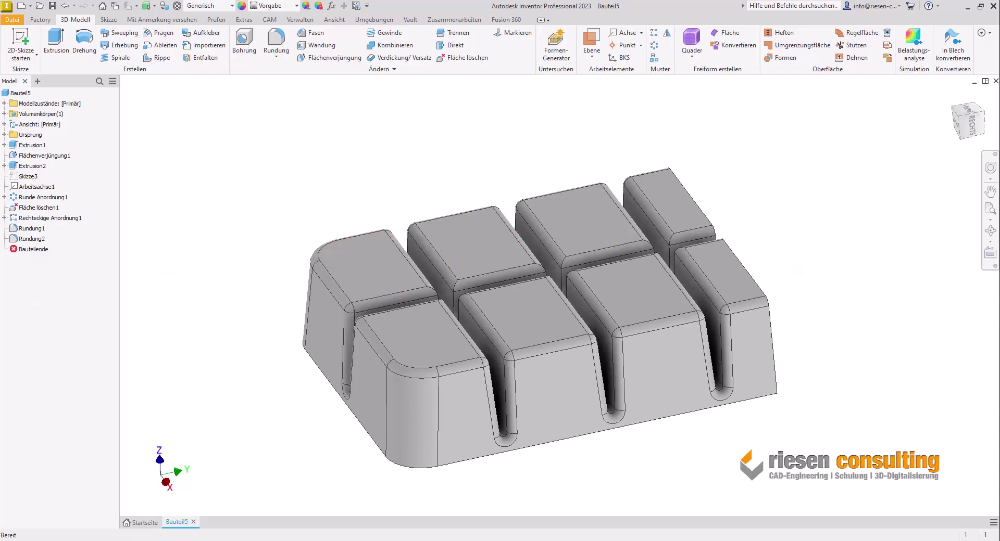
# - Reopen Rundung2 and add the vertical compartment corner edges to it
pyautogui.doubleClick(37, 240)
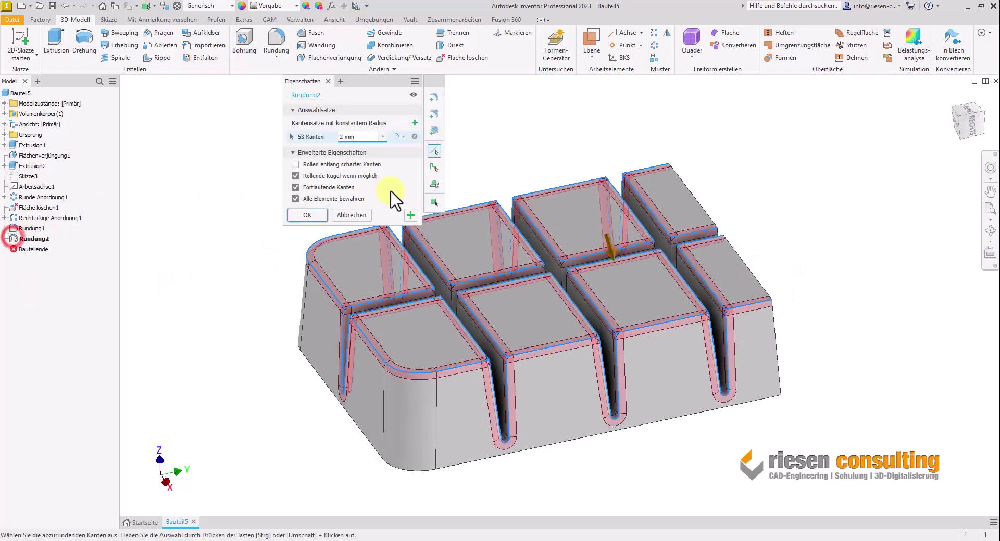
pyautogui.scroll(-5, 508, 286)
pyautogui.keyDown('shift'); pyautogui.moveTo(508, 286); pyautogui.dragTo(475, 300, button='middle'); pyautogui.keyUp('shift')
pyautogui.scroll(-3, 437, 289)
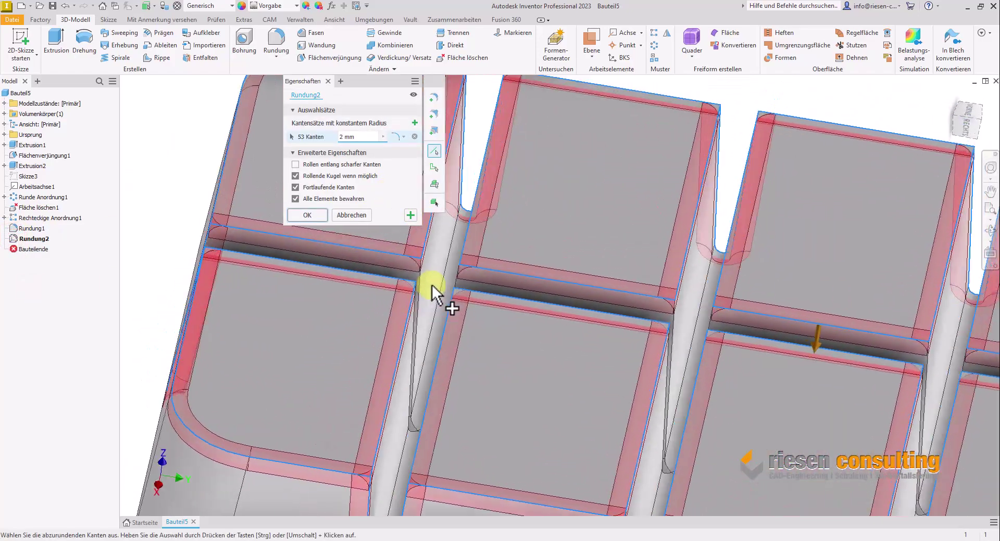
pyautogui.click(415, 311)
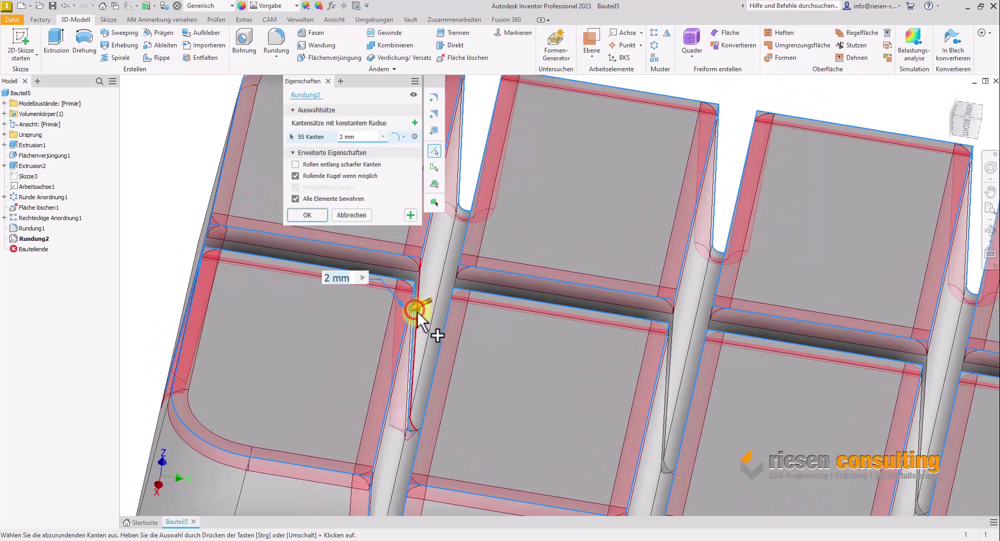
pyautogui.click(447, 284)
pyautogui.click(453, 280)
pyautogui.keyDown('shift'); pyautogui.moveTo(453, 280); pyautogui.dragTo(482, 365, button='middle'); pyautogui.keyUp('shift')
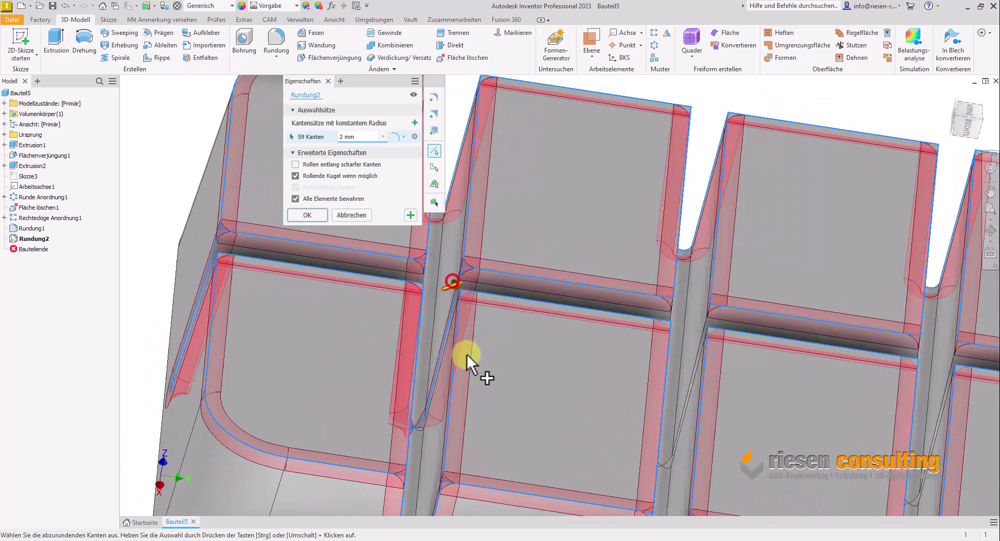
pyautogui.click(489, 350)
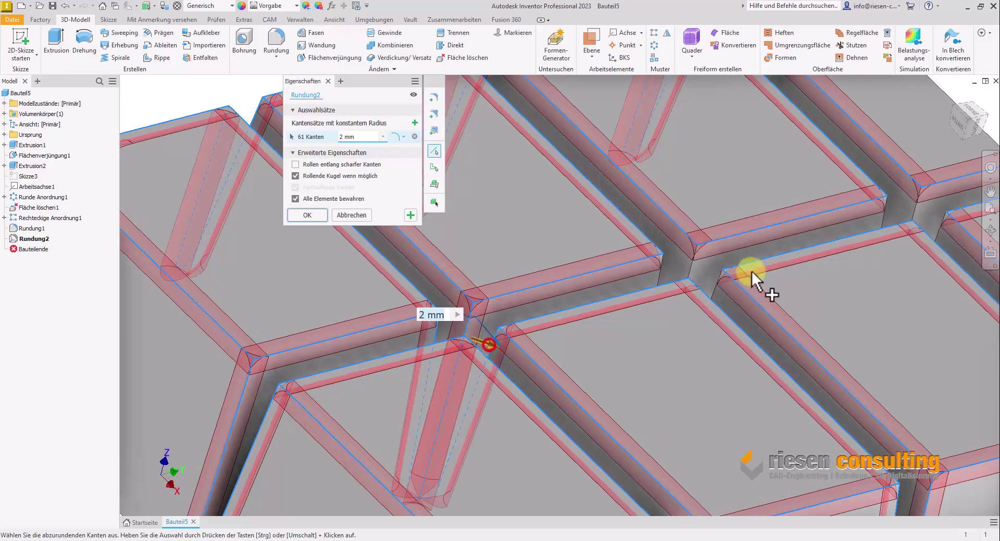
pyautogui.click(718, 285)
pyautogui.keyDown('shift'); pyautogui.moveTo(714, 283); pyautogui.dragTo(678, 356, button='middle'); pyautogui.keyUp('shift')
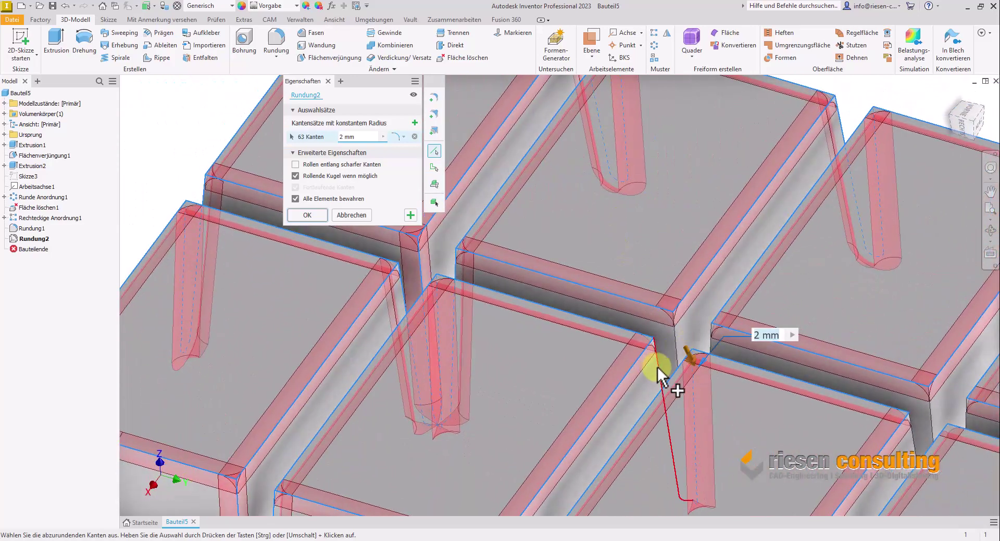
pyautogui.click(658, 366)
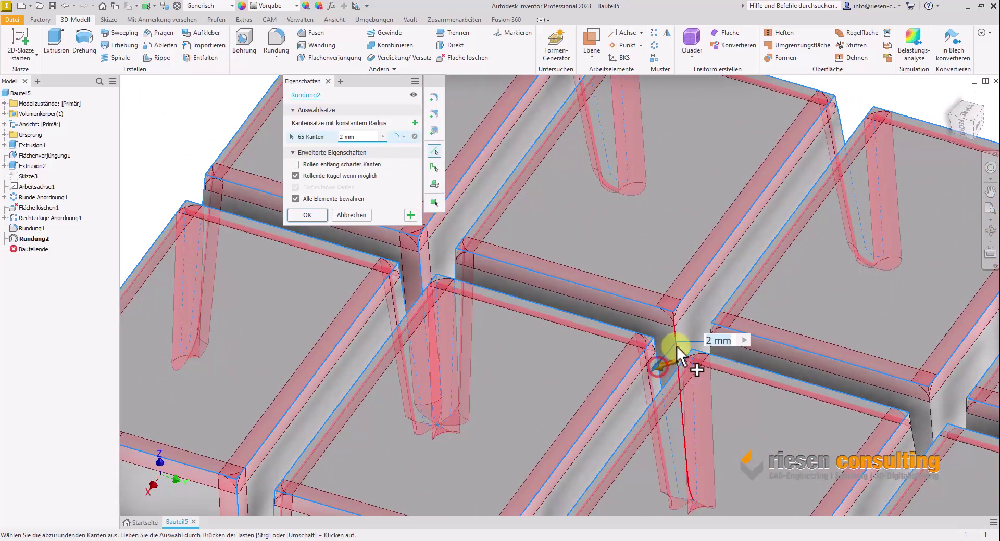
pyautogui.click(662, 356)
# - Add the remaining slot edges and apply Rundung2 with 77 edges at 2 mm
pyautogui.moveTo(662, 359)
pyautogui.keyDown('shift'); pyautogui.mouseDown(button='middle')
pyautogui.moveTo(535, 323)
pyautogui.moveTo(510, 281)
pyautogui.mouseUp(button='middle'); pyautogui.keyUp('shift')
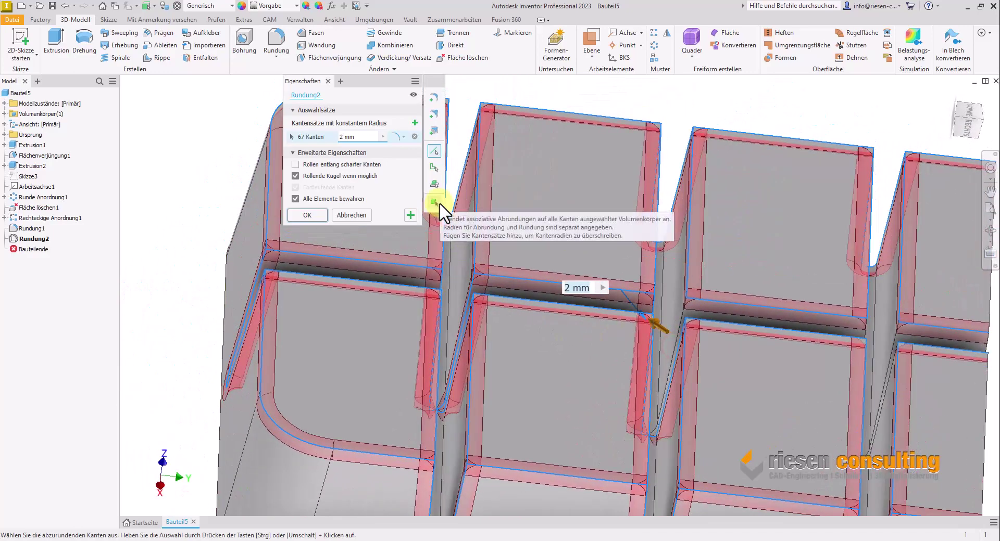
pyautogui.click(690, 325)
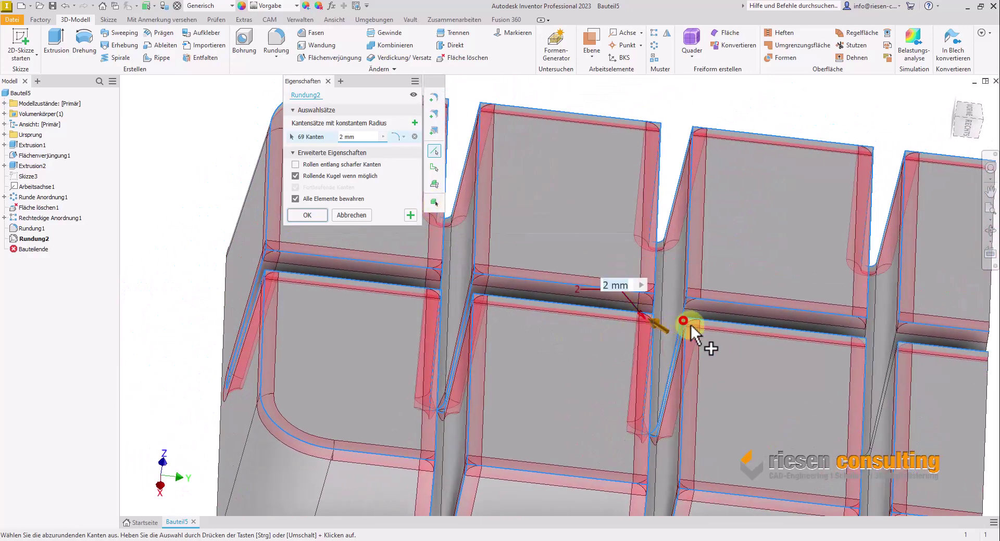
pyautogui.keyDown('shift'); pyautogui.moveTo(690, 325); pyautogui.dragTo(879, 354, button='middle'); pyautogui.keyUp('shift')
pyautogui.scroll(1, 879, 355)
pyautogui.click(817, 345)
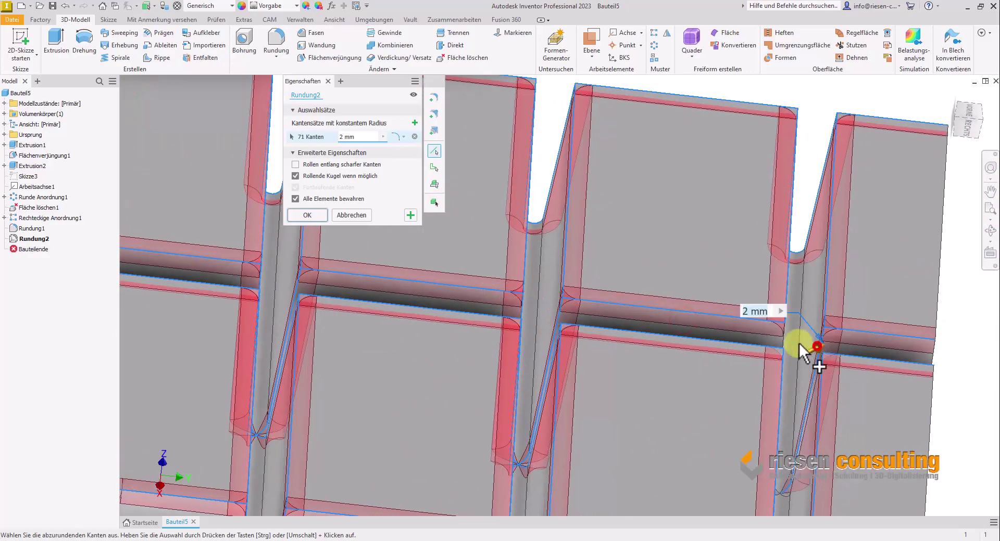
pyautogui.click(788, 342)
pyautogui.moveTo(788, 342)
pyautogui.keyDown('shift'); pyautogui.mouseDown(button='middle')
pyautogui.moveTo(808, 435)
pyautogui.moveTo(692, 434)
pyautogui.moveTo(754, 440)
pyautogui.moveTo(808, 338)
pyautogui.moveTo(814, 264)
pyautogui.moveTo(672, 351)
pyautogui.moveTo(791, 378)
pyautogui.moveTo(943, 361)
pyautogui.moveTo(931, 358)
pyautogui.mouseUp(button='middle'); pyautogui.keyUp('shift')
pyautogui.click(707, 390)
pyautogui.click(814, 264)
pyautogui.scroll(-2, 670, 351)
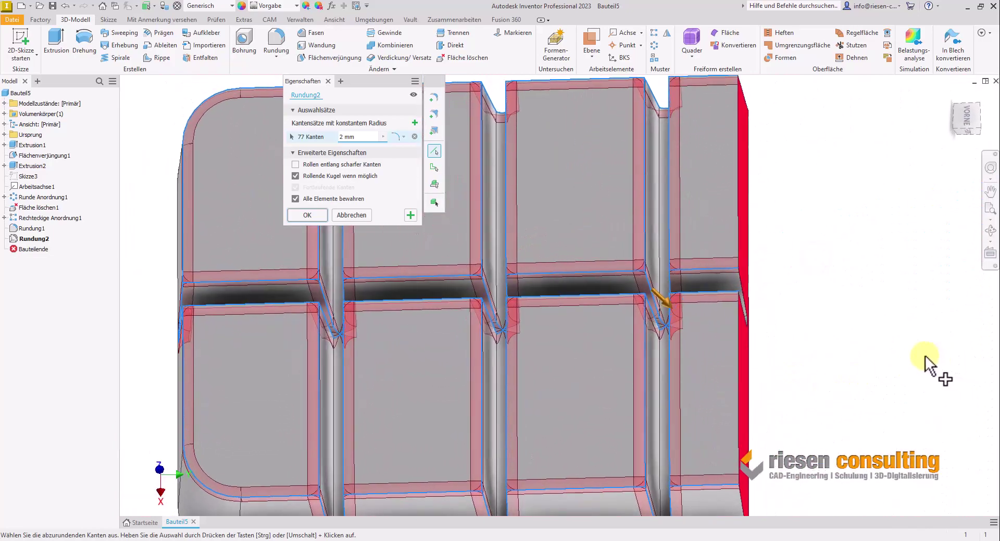
pyautogui.scroll(-2, 917, 354)
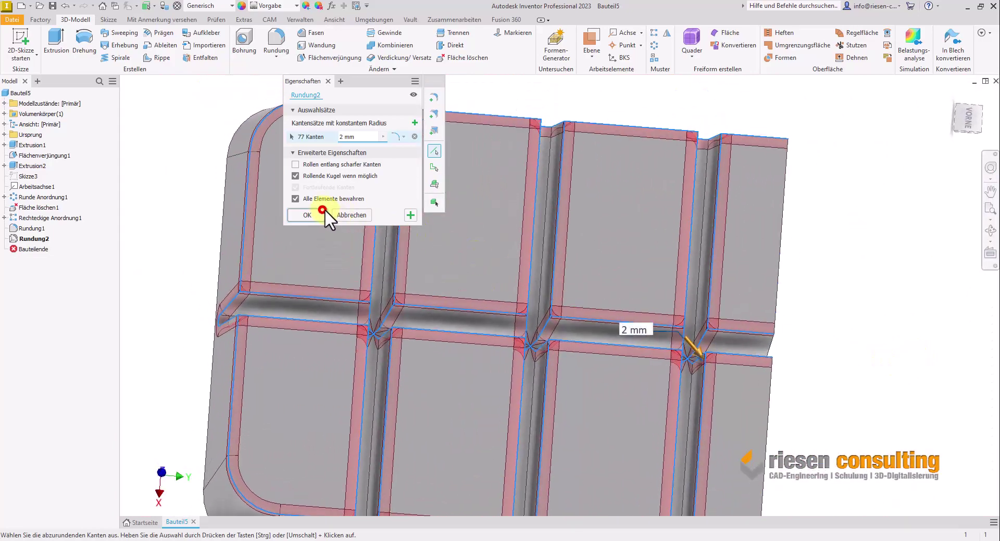
pyautogui.click(324, 210)
pyautogui.keyDown('shift'); pyautogui.moveTo(736, 346); pyautogui.dragTo(993, 430, button='middle'); pyautogui.keyUp('shift')
# - Orbit the tray to an oblique side view showing the red end face
pyautogui.scroll(-3, 992, 429)
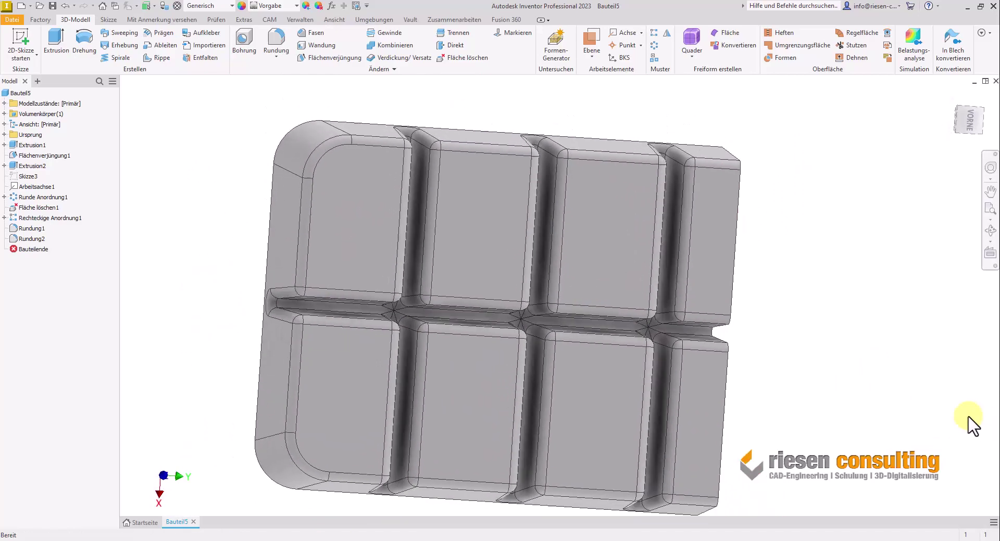
pyautogui.moveTo(971, 424)
pyautogui.keyDown('shift'); pyautogui.mouseDown(button='middle')
pyautogui.moveTo(942, 424)
pyautogui.moveTo(940, 463)
pyautogui.moveTo(901, 435)
pyautogui.moveTo(553, 265)
pyautogui.mouseUp(button='middle'); pyautogui.keyUp('shift')
pyautogui.scroll(-3, 554, 267)
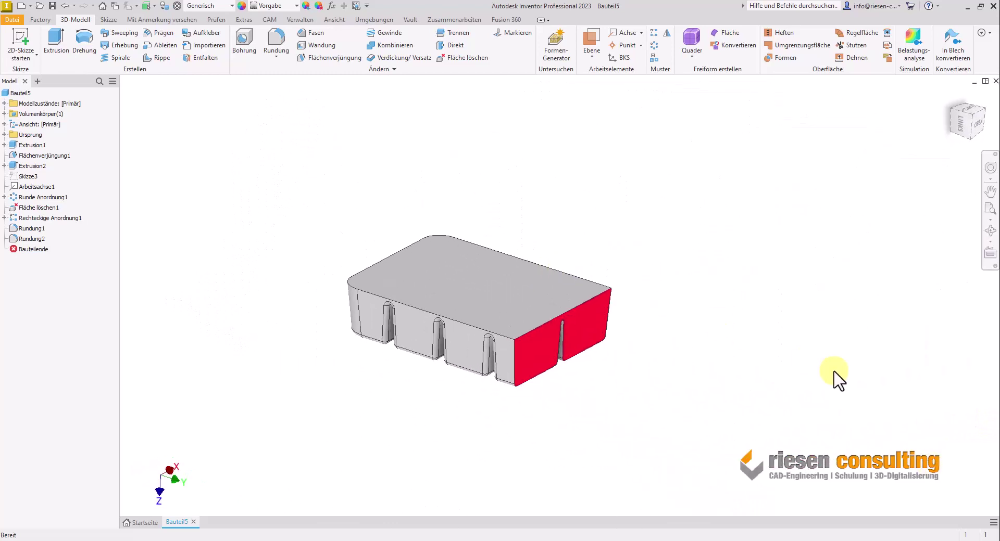
pyautogui.scroll(2, 700, 413)
pyautogui.click(693, 420)
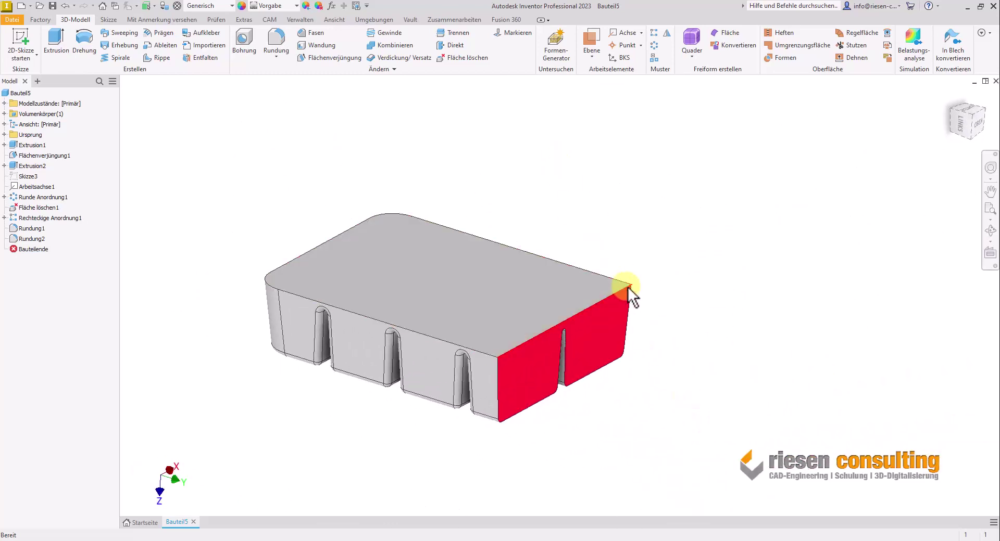
pyautogui.click(610, 337)
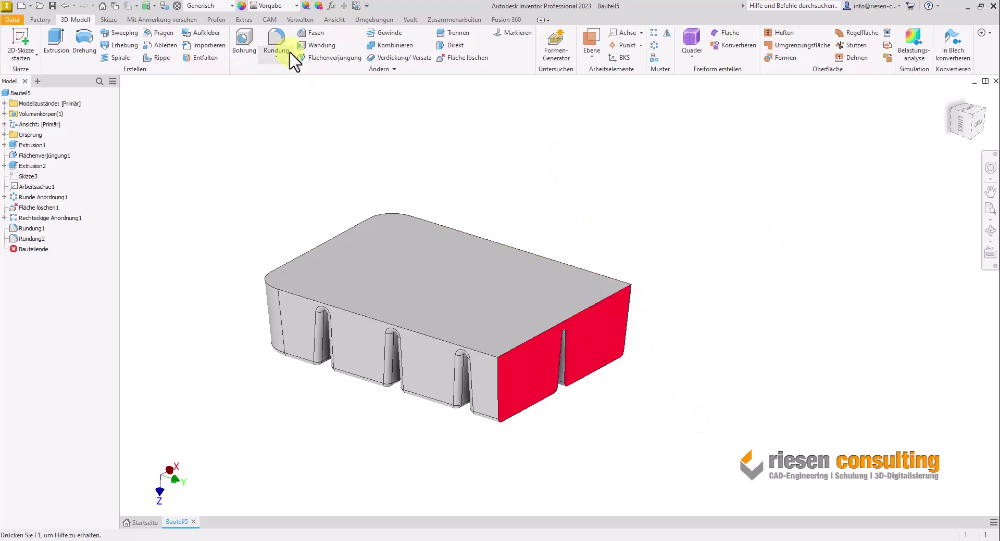
# - Clear the red appearance override from the end face so the part is uniform grey
pyautogui.click(318, 6)
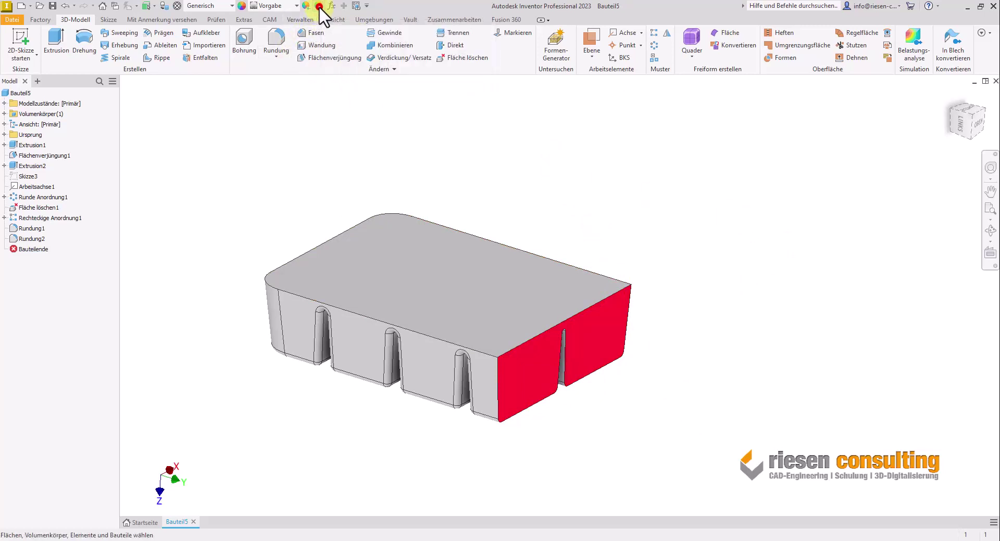
pyautogui.click(585, 352)
pyautogui.click(573, 113)
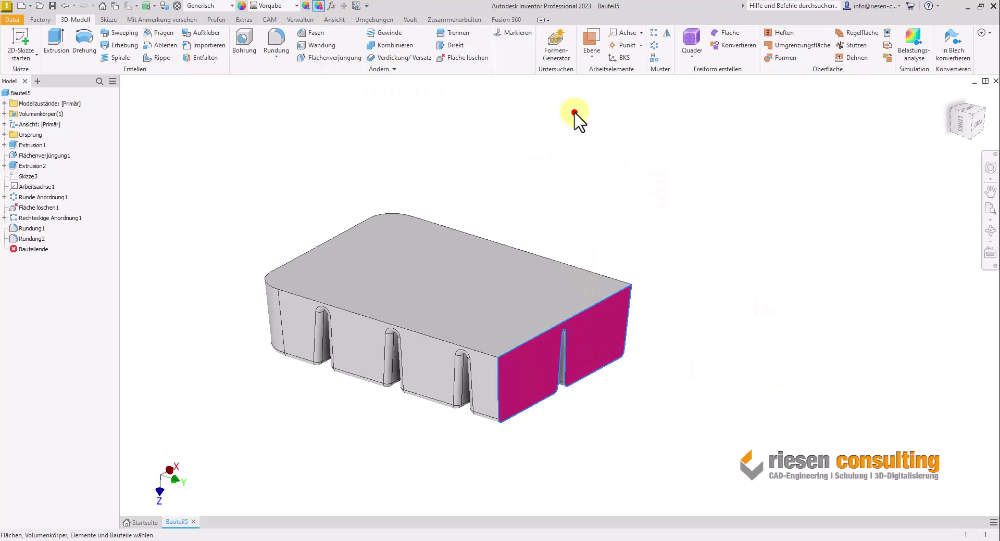
pyautogui.click(901, 327)
pyautogui.scroll(-2, 839, 248)
pyautogui.scroll(-2, 817, 250)
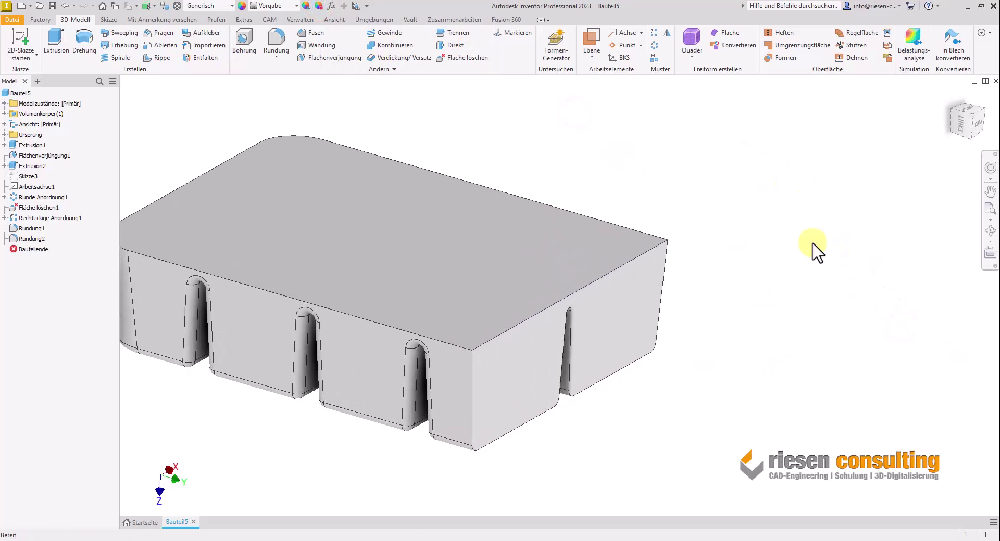
pyautogui.scroll(1, 703, 171)
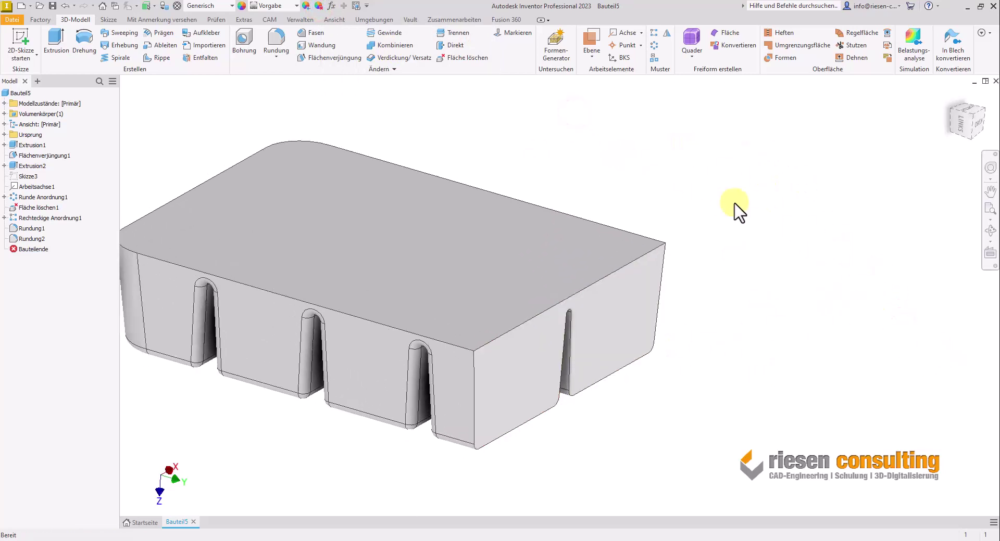
pyautogui.scroll(1, 736, 211)
pyautogui.scroll(1, 744, 203)
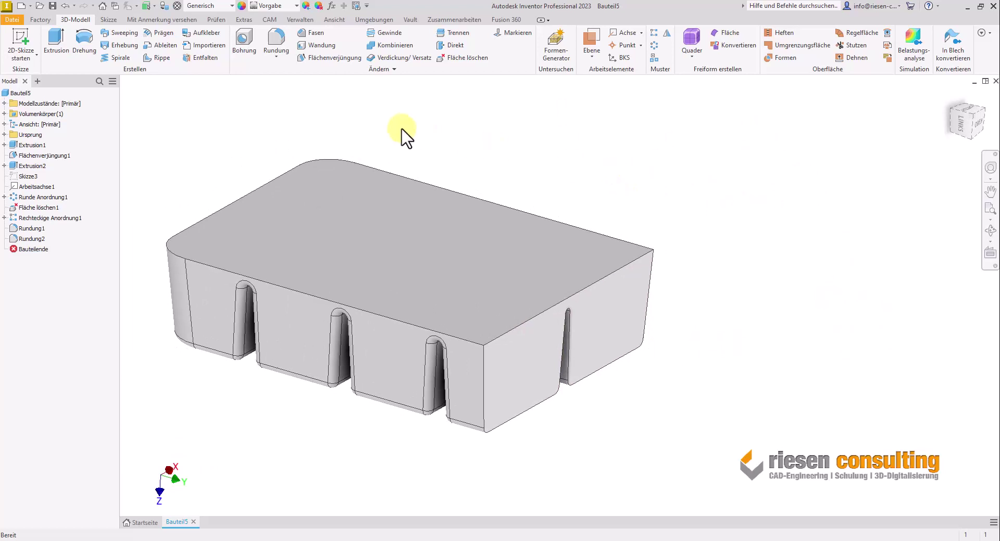
# - Mirror the solid body across its end face, creating Spiegeln1 with two rows of compartments
pyautogui.click(669, 34)
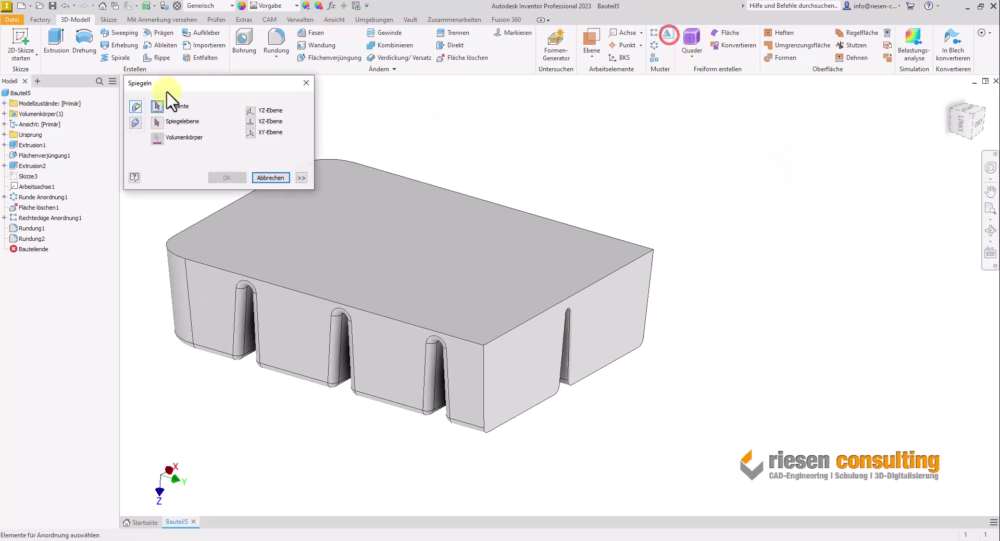
pyautogui.click(136, 123)
pyautogui.click(154, 125)
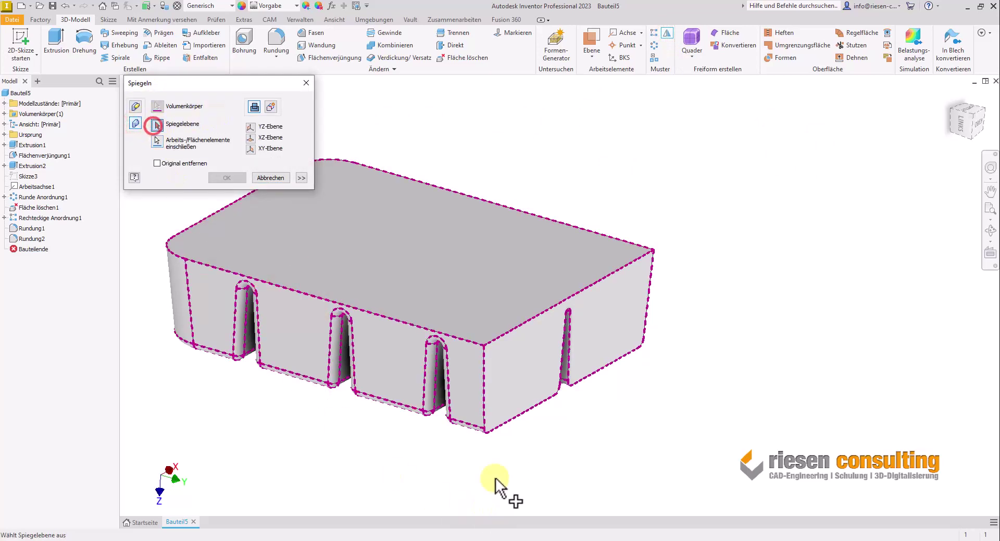
pyautogui.click(504, 390)
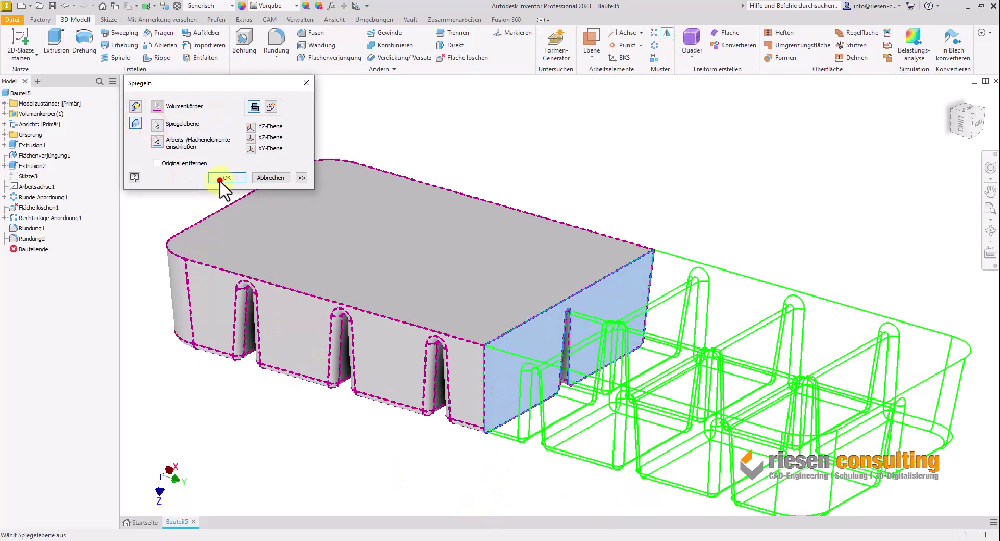
pyautogui.click(220, 180)
pyautogui.moveTo(734, 173)
pyautogui.keyDown('shift'); pyautogui.mouseDown(button='middle')
pyautogui.moveTo(854, 386)
pyautogui.moveTo(846, 419)
pyautogui.moveTo(798, 386)
pyautogui.moveTo(810, 261)
pyautogui.mouseUp(button='middle'); pyautogui.keyUp('shift')
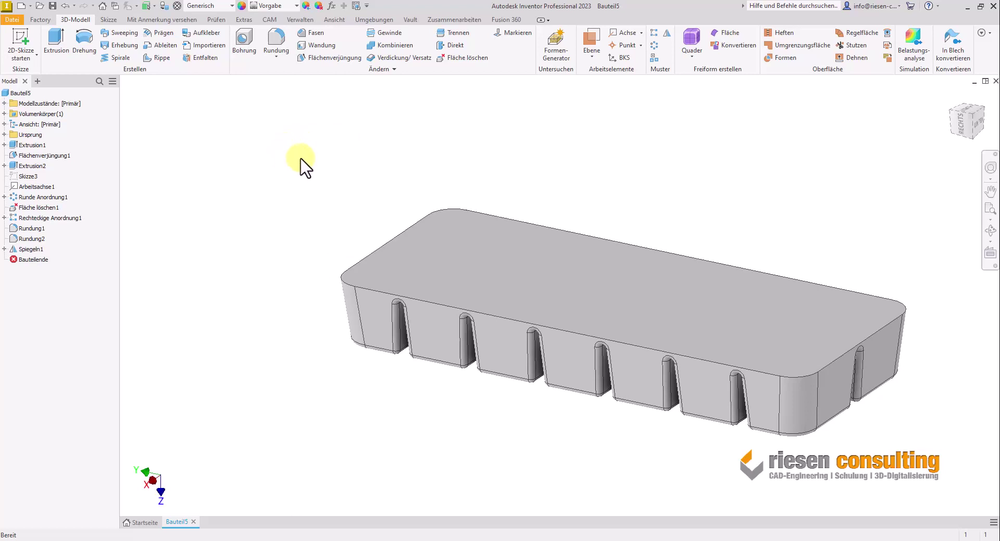
pyautogui.scroll(1, 331, 185)
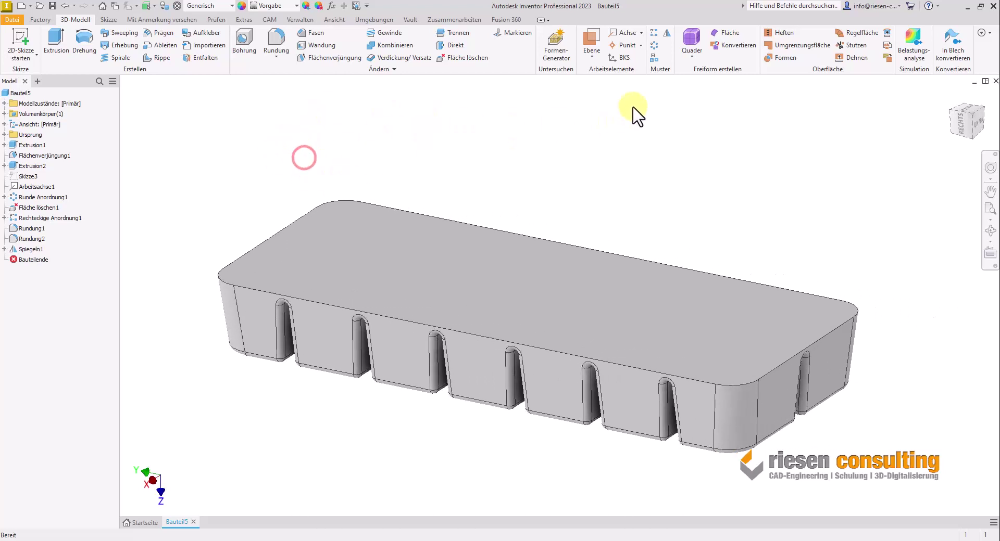
# - Shell the body with the top face removed and 1 mm wall thickness (Wandung1)
pyautogui.click(329, 46)
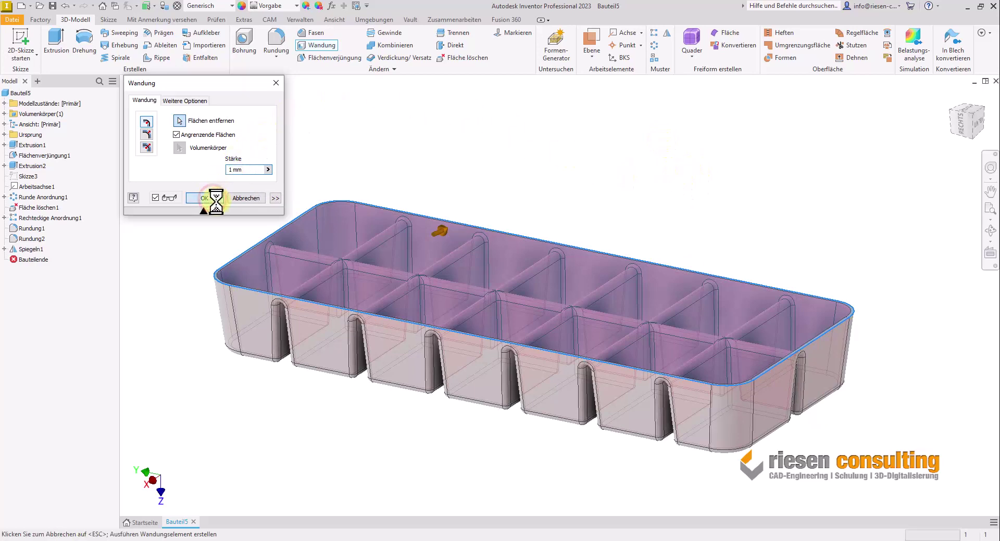
pyautogui.moveTo(818, 231)
pyautogui.keyDown('shift'); pyautogui.mouseDown(button='middle')
pyautogui.moveTo(748, 498)
pyautogui.moveTo(758, 424)
pyautogui.moveTo(899, 446)
pyautogui.moveTo(902, 406)
pyautogui.moveTo(890, 428)
pyautogui.moveTo(871, 417)
pyautogui.moveTo(884, 471)
pyautogui.mouseUp(button='middle'); pyautogui.keyUp('shift')
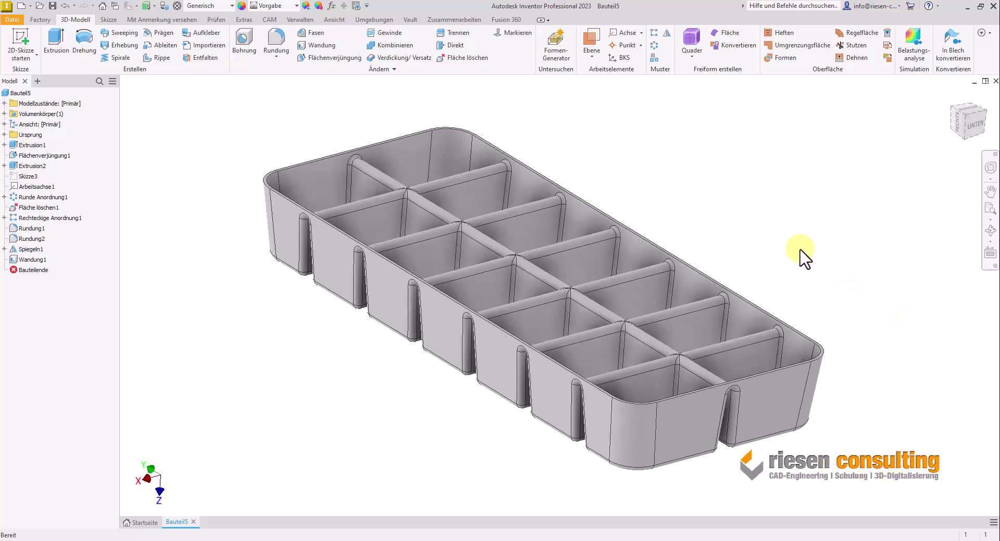
# - Fillet the tray's 16 rim edges at 0,5 mm by selecting the whole body, creating Rundung3
pyautogui.click(276, 37)
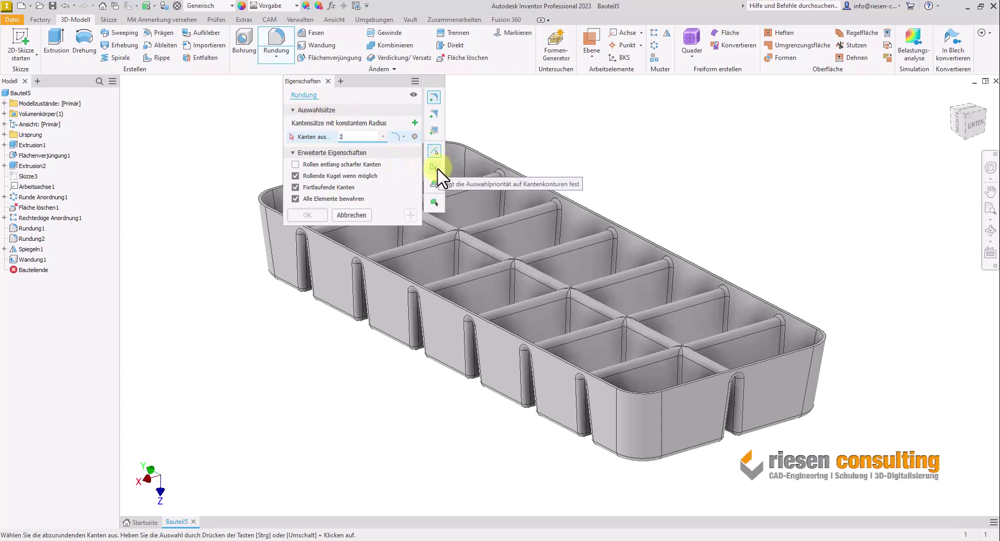
pyautogui.click(433, 201)
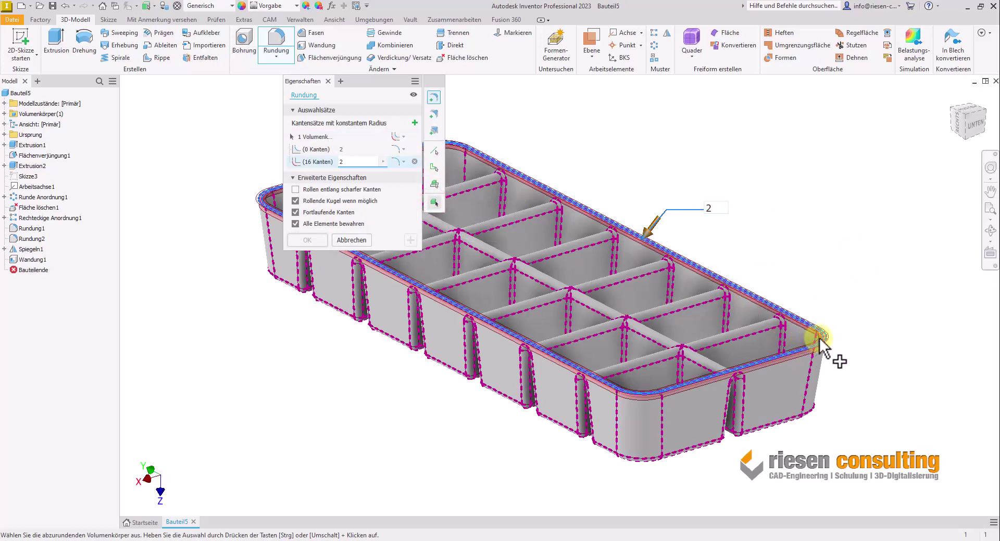
pyautogui.click(712, 208)
pyautogui.write('0,5')
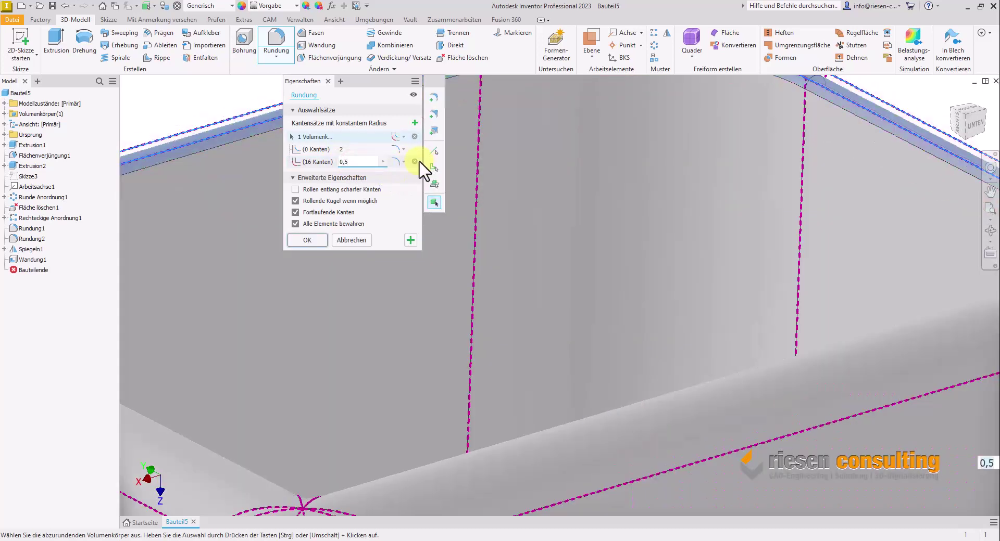
pyautogui.scroll(5, 797, 230)
pyautogui.scroll(2, 745, 269)
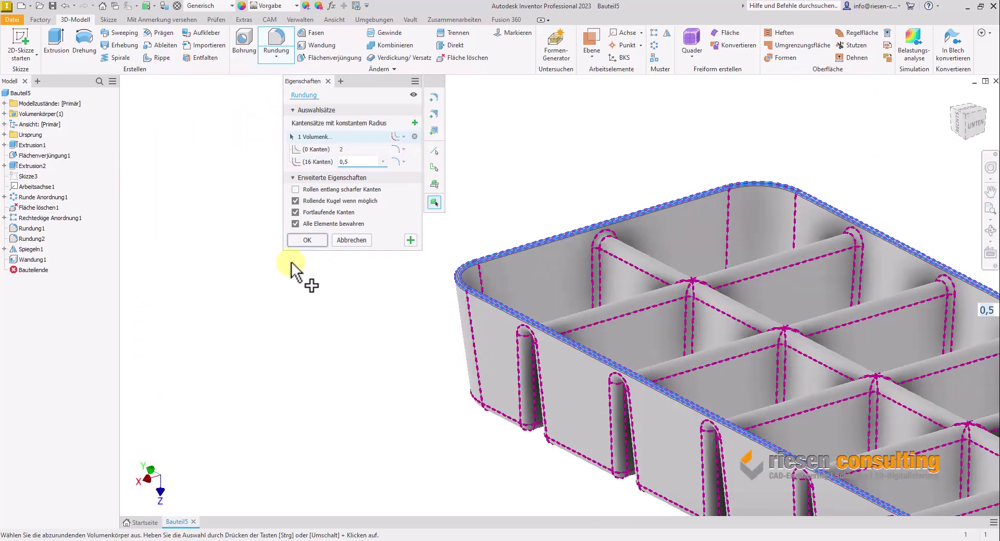
pyautogui.click(307, 240)
pyautogui.scroll(-5, 468, 279)
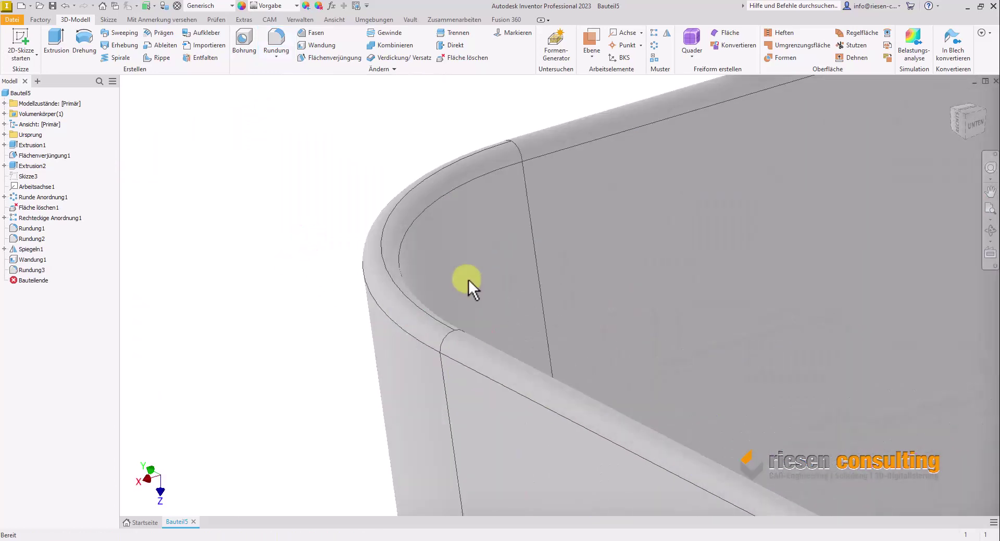
pyautogui.scroll(4, 297, 234)
pyautogui.scroll(2, 296, 234)
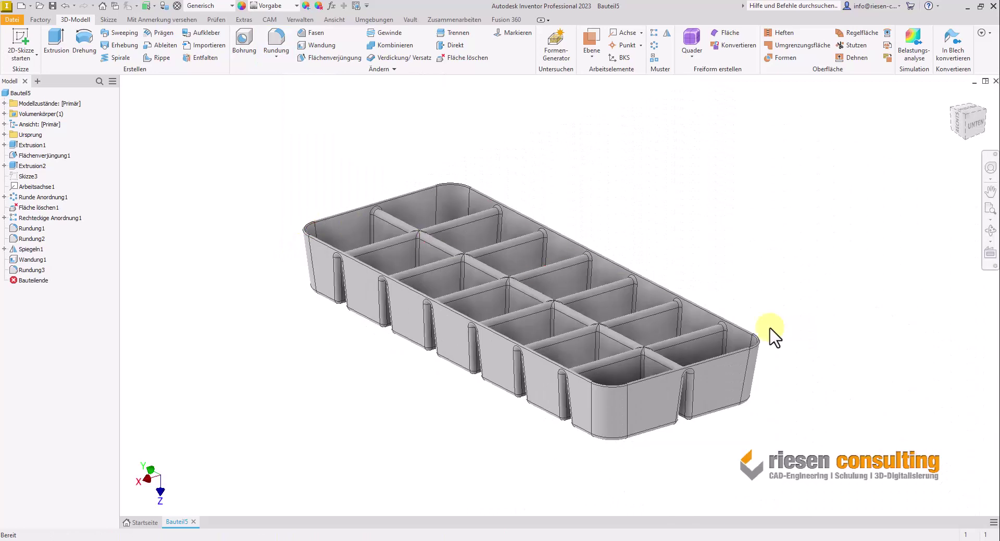
pyautogui.scroll(-3, 765, 336)
pyautogui.scroll(-3, 755, 348)
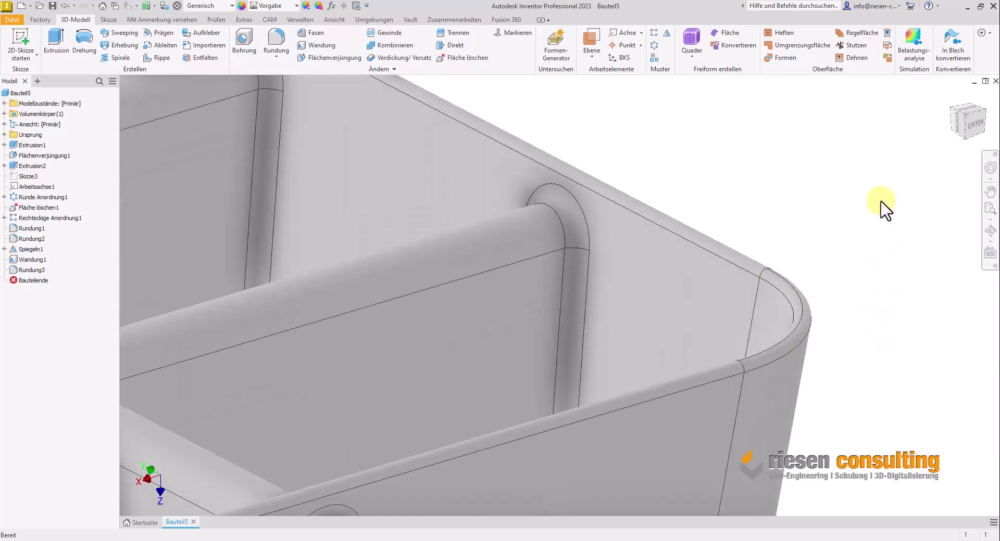
pyautogui.scroll(4, 885, 210)
pyautogui.scroll(2, 880, 204)
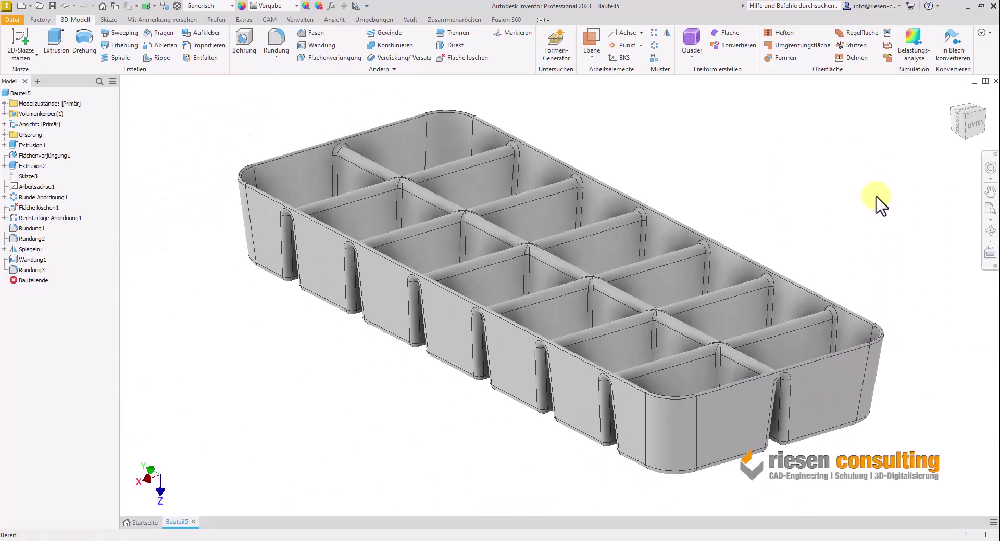